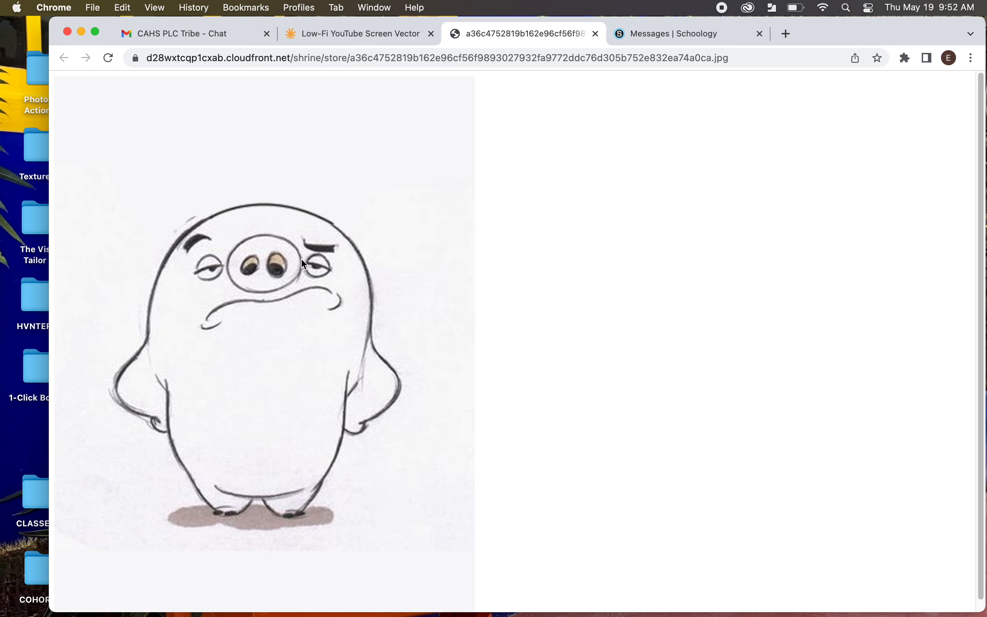
Save the pig sketch image as "pig" in the iCloud Desktop folder
{"action": "right_click", "coordinate": [293, 251]}
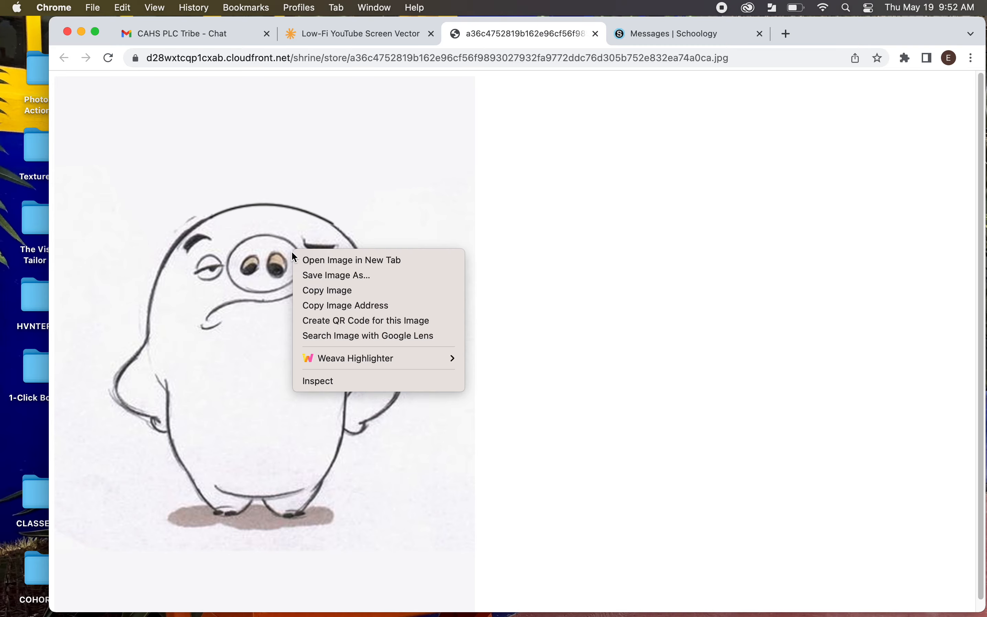
{"action": "left_click", "coordinate": [330, 276]}
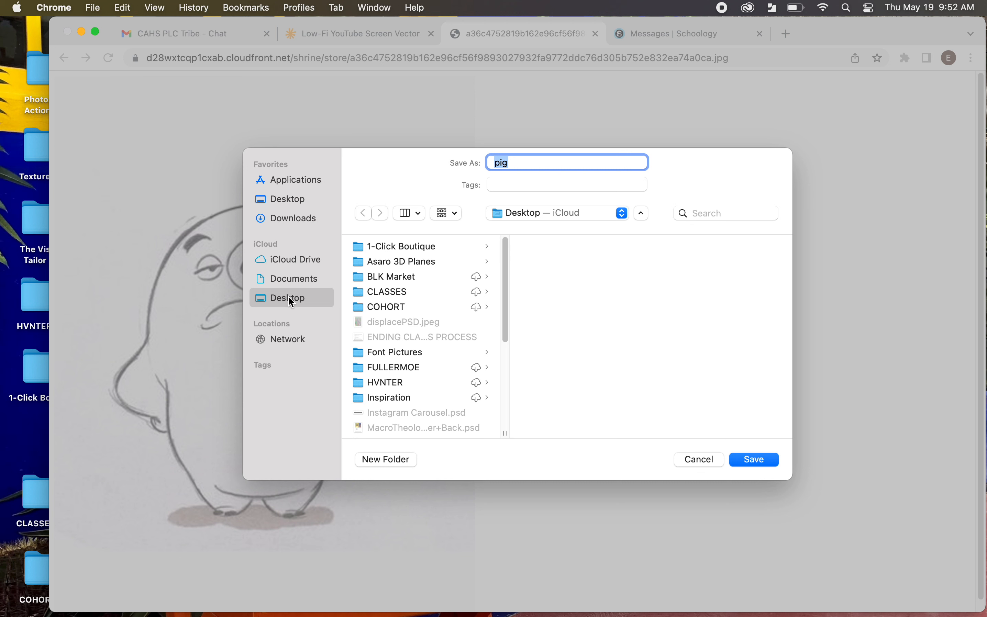
{"action": "left_click", "coordinate": [299, 219]}
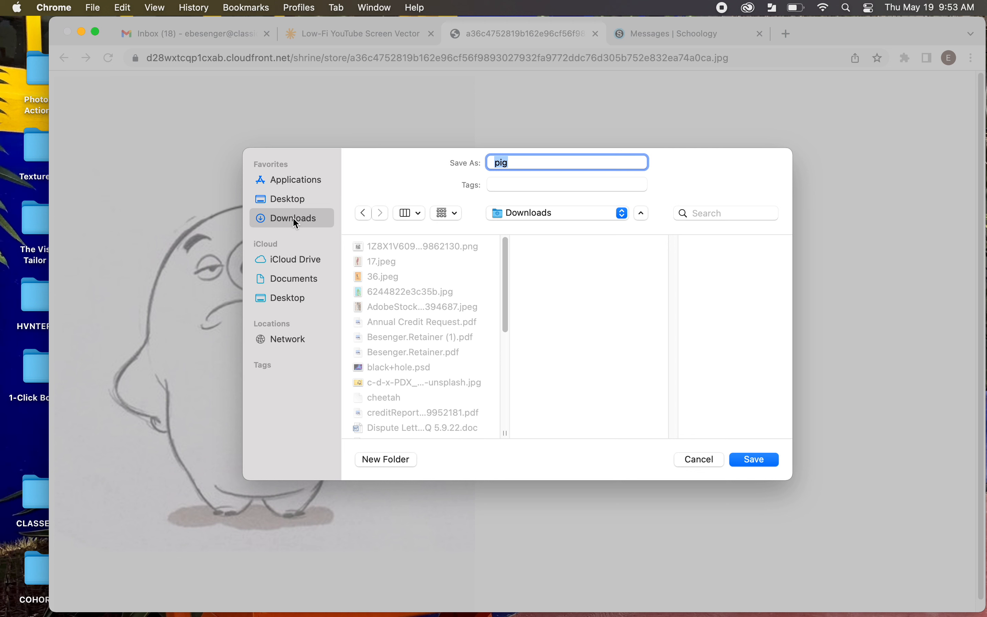
{"action": "left_click", "coordinate": [292, 298]}
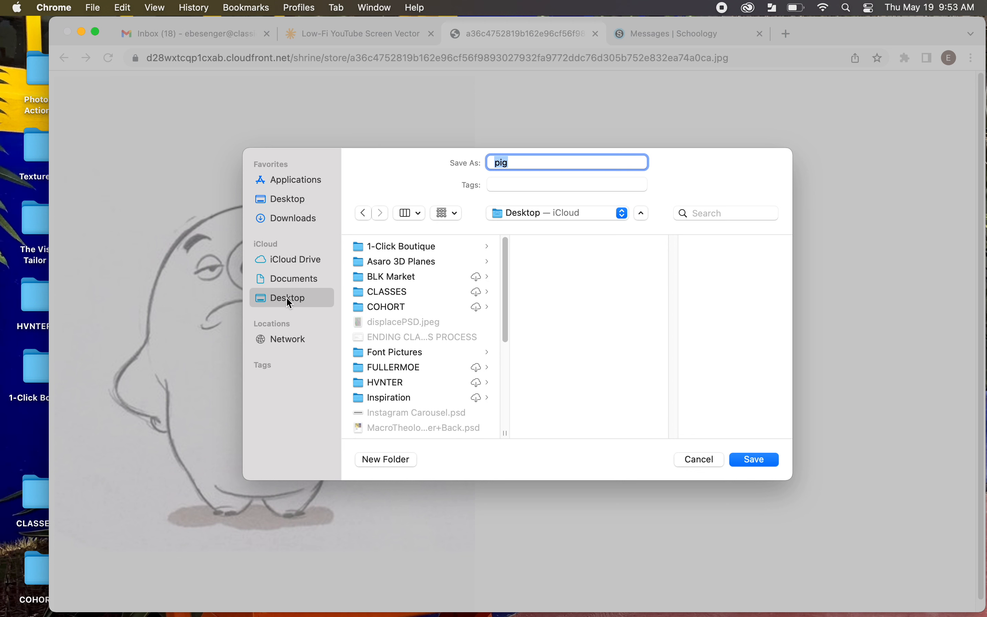
{"action": "left_click", "coordinate": [759, 459]}
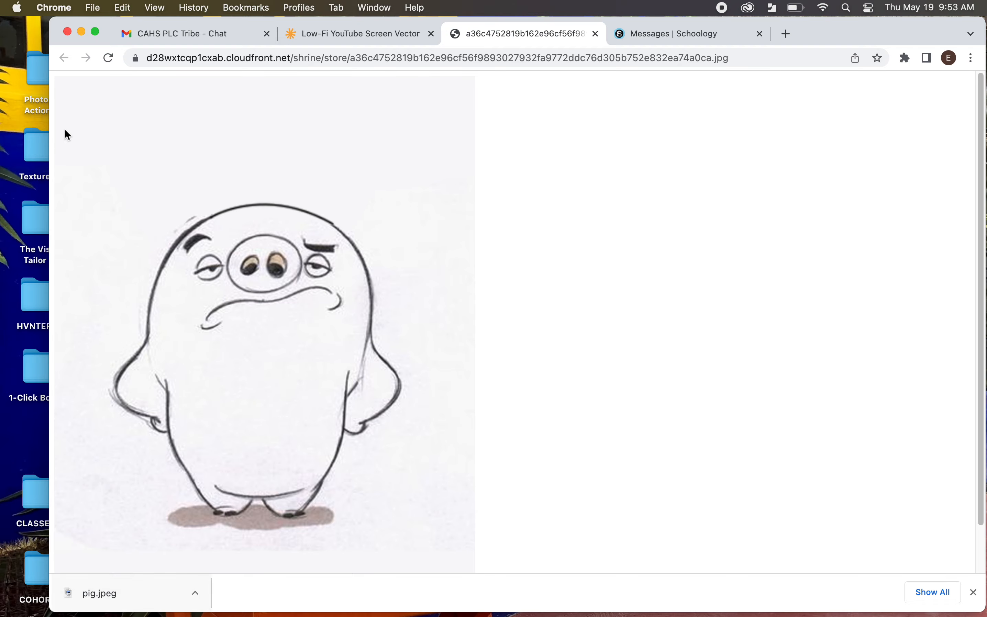
Minimize the browser and open pig.jpeg from the desktop in Illustrator
{"action": "left_click", "coordinate": [83, 32]}
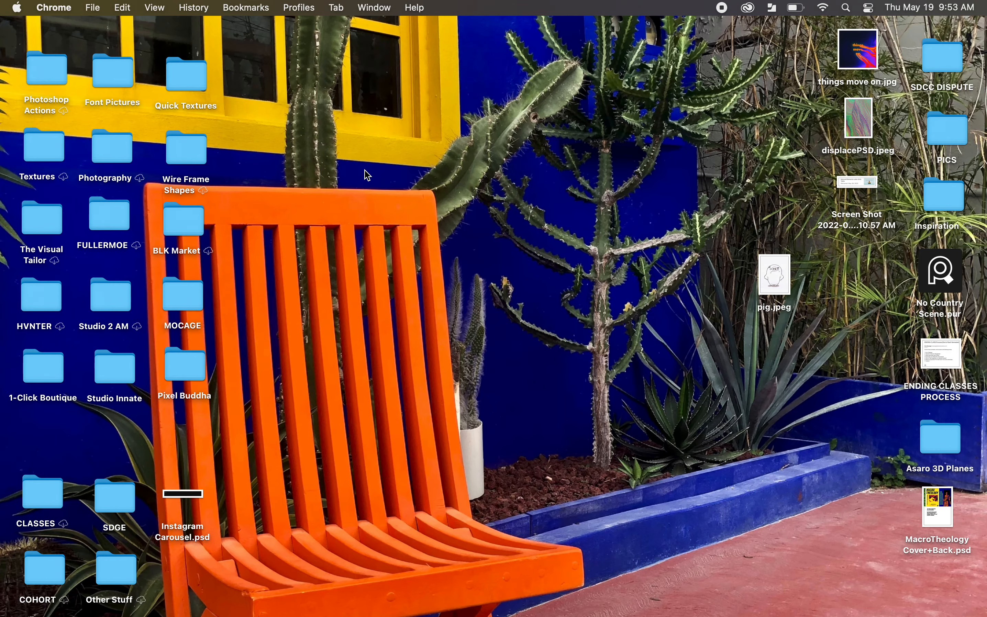
{"action": "left_click_drag", "start_coordinate": [778, 290], "coordinate": [477, 595]}
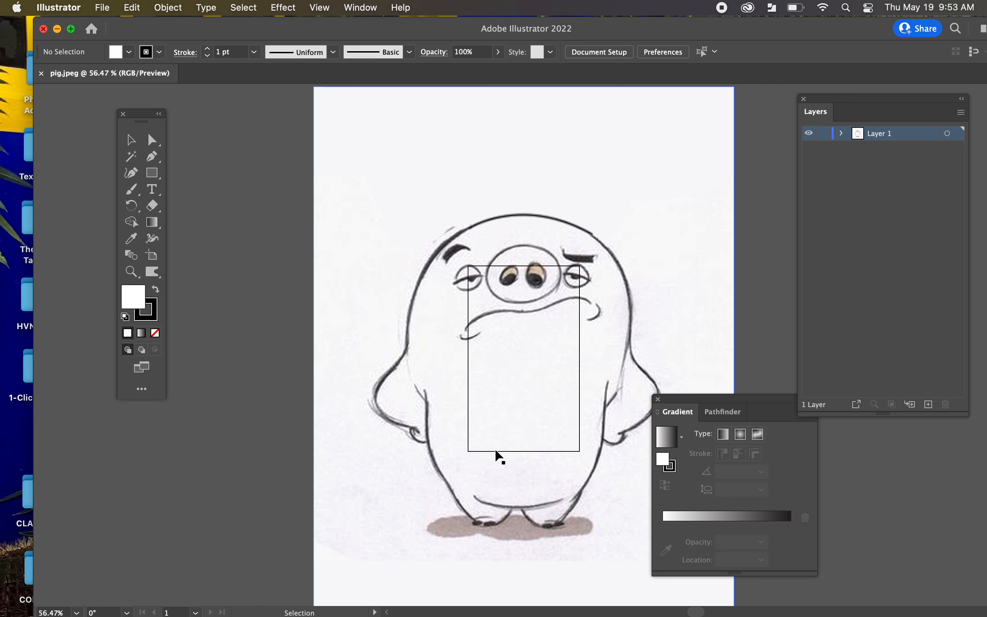
{"action": "key", "text": "space"}
{"action": "left_click_drag", "start_coordinate": [551, 419], "coordinate": [495, 417]}
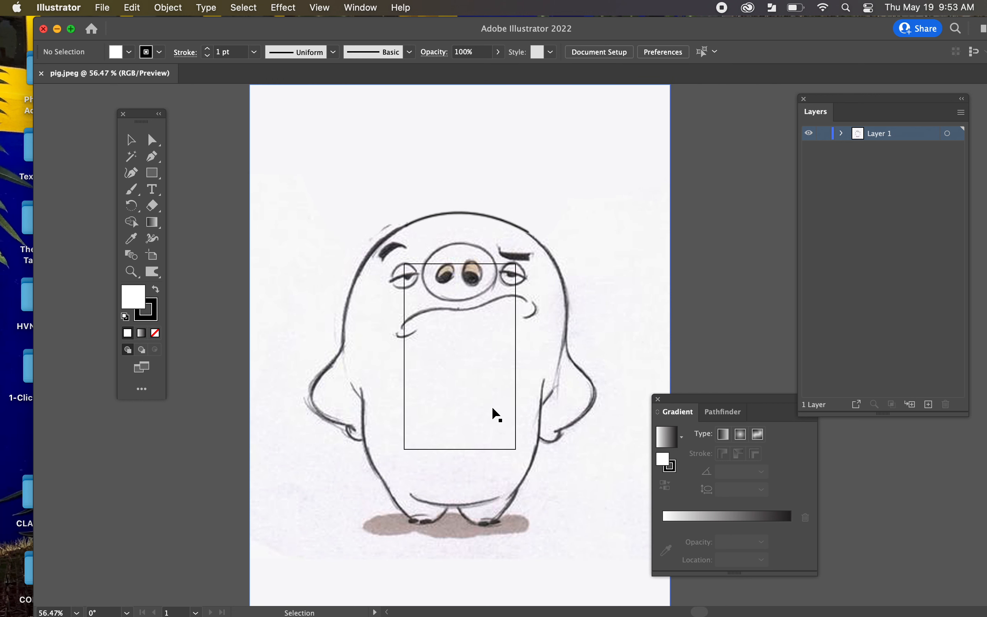
{"action": "key", "text": "super+minus"}
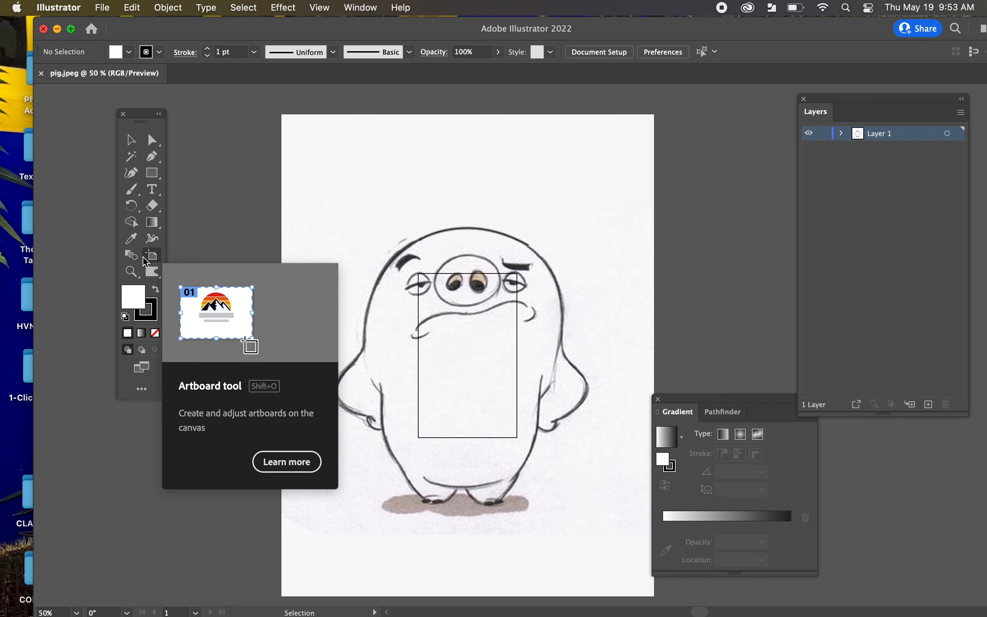
Resize Artboard 1 to the edges of the pig image, 8.5 in wide by 11 in high
{"action": "left_click", "coordinate": [150, 261]}
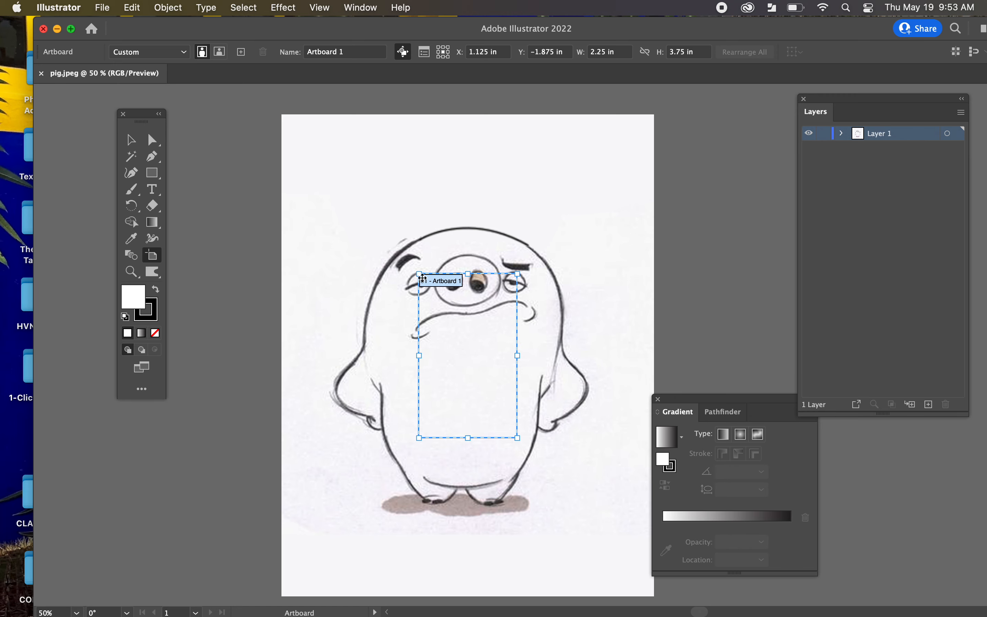
{"action": "left_click_drag", "start_coordinate": [419, 274], "coordinate": [281, 115]}
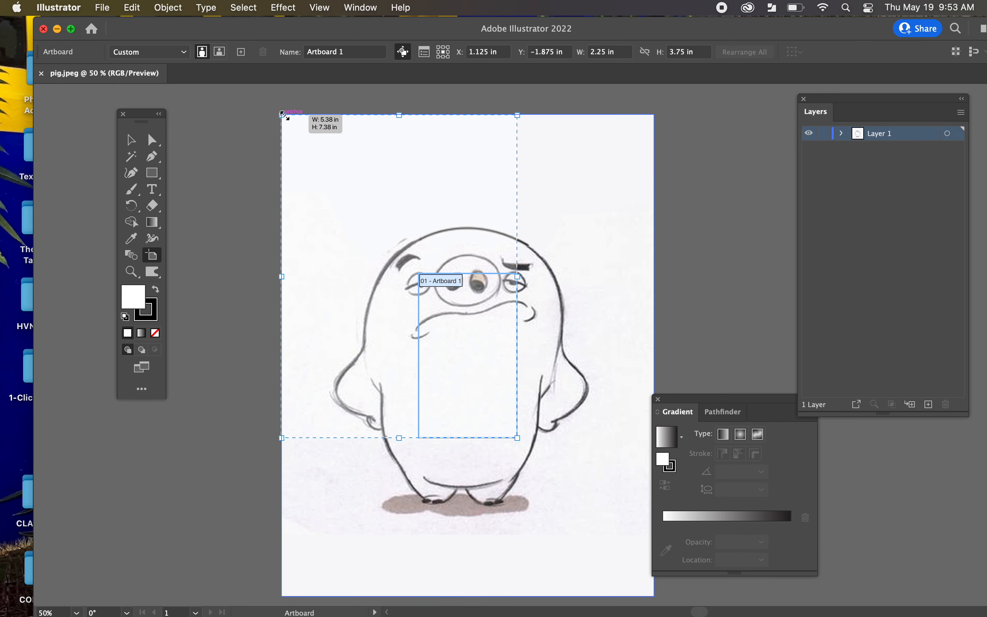
{"action": "scroll", "coordinate": [597, 487], "scroll_direction": "down", "scroll_amount": 1}
{"action": "left_click_drag", "start_coordinate": [517, 419], "coordinate": [653, 578]}
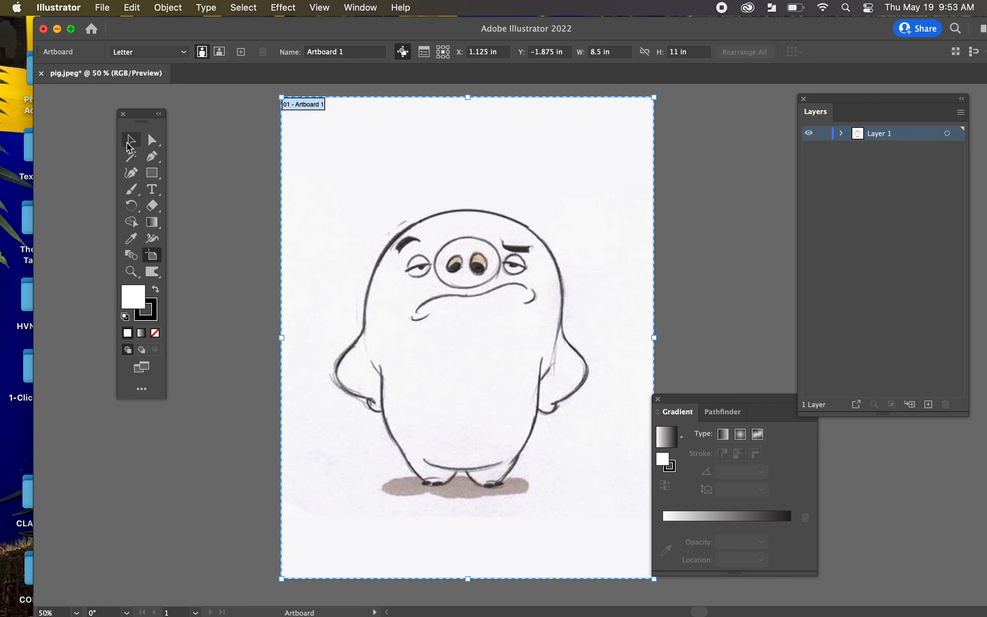
{"action": "left_click", "coordinate": [130, 140]}
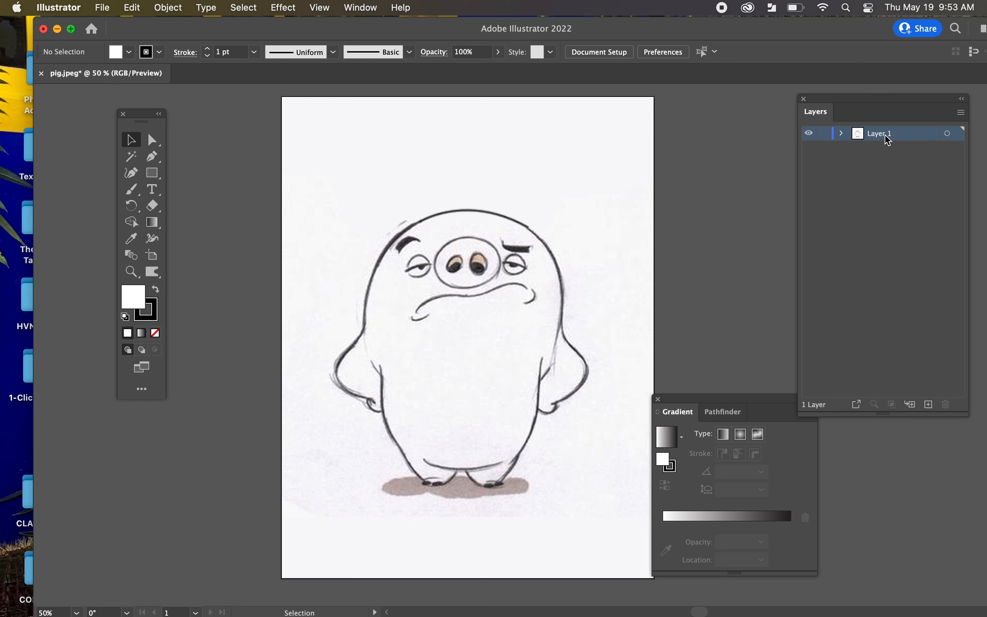
Rename the layer holding the pig image as "Original"
{"action": "type", "text": "O"}
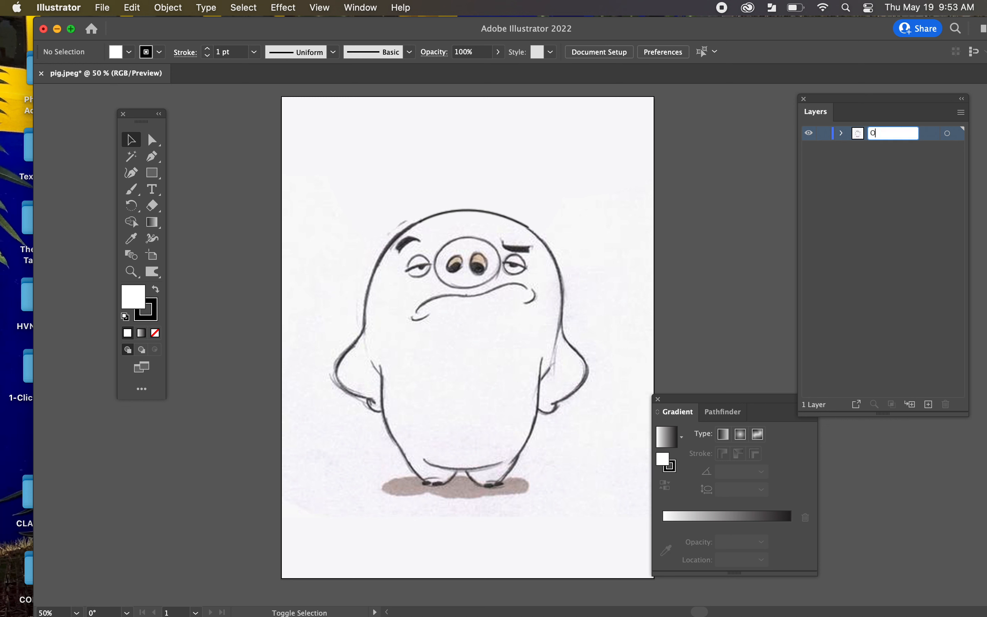
{"action": "type", "text": "riginal"}
{"action": "left_click", "coordinate": [937, 137]}
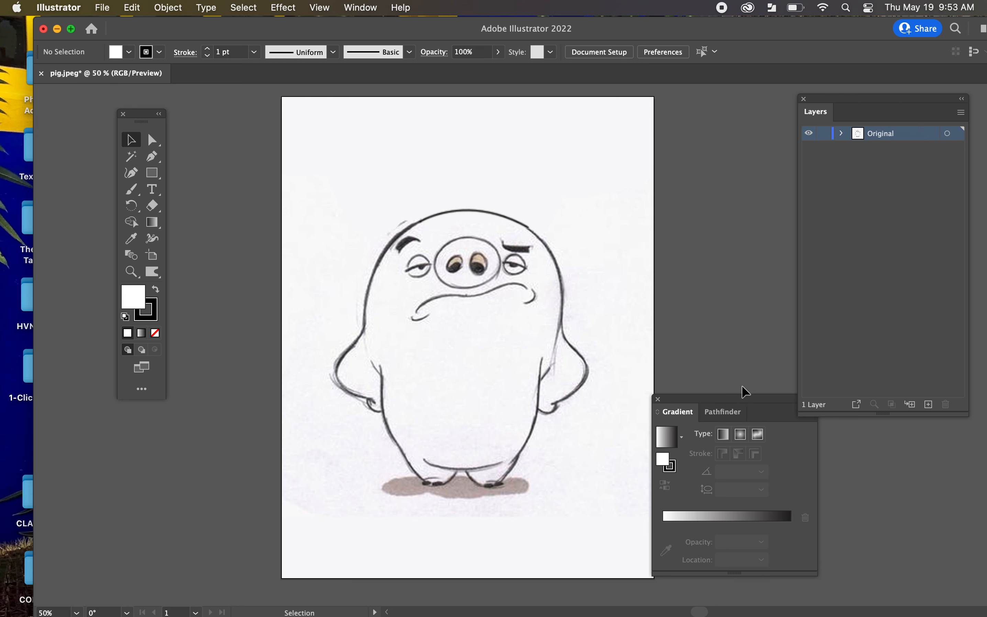
{"action": "left_click_drag", "start_coordinate": [715, 396], "coordinate": [743, 306]}
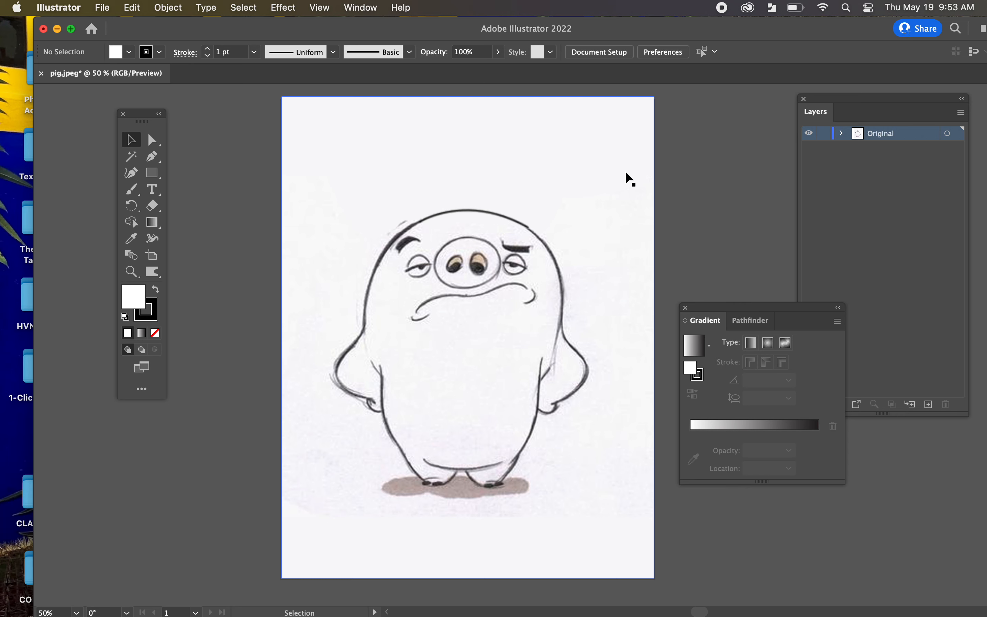
Set the pig image's opacity to 50% and lock the Original layer
{"action": "left_click", "coordinate": [502, 273]}
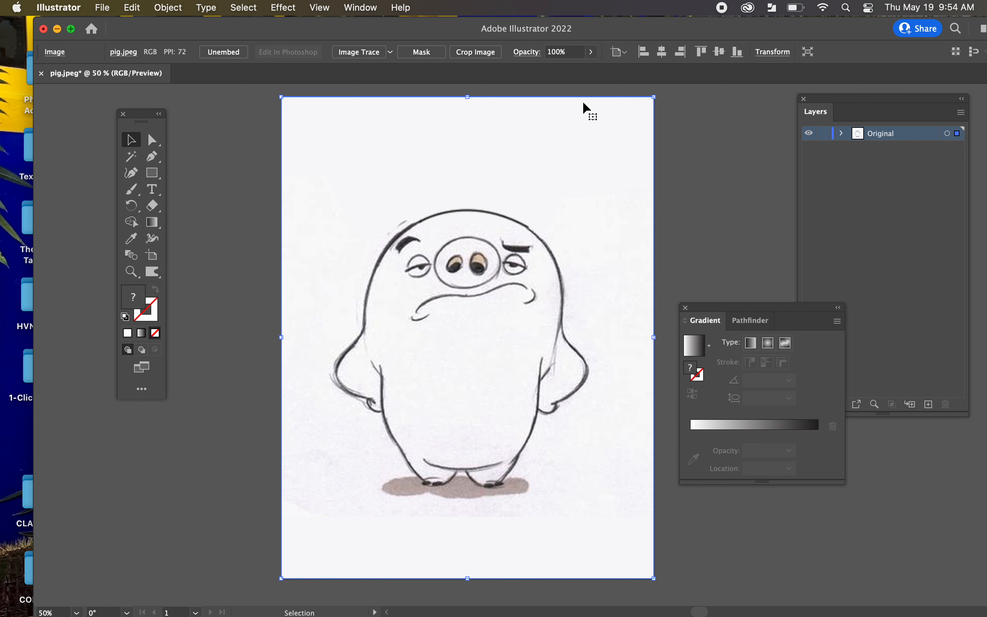
{"action": "left_click", "coordinate": [528, 57]}
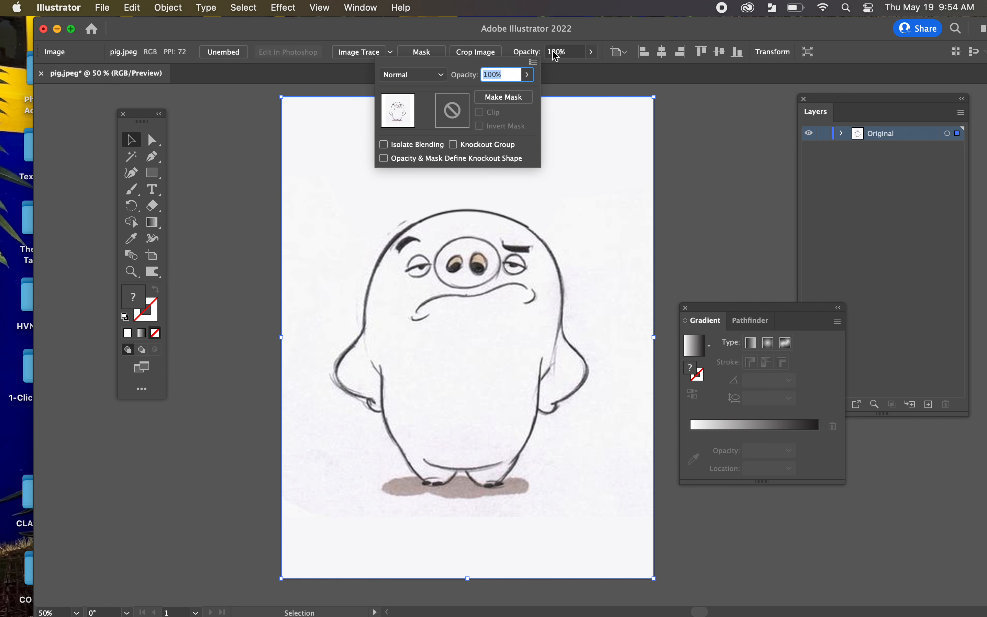
{"action": "left_click", "coordinate": [556, 53]}
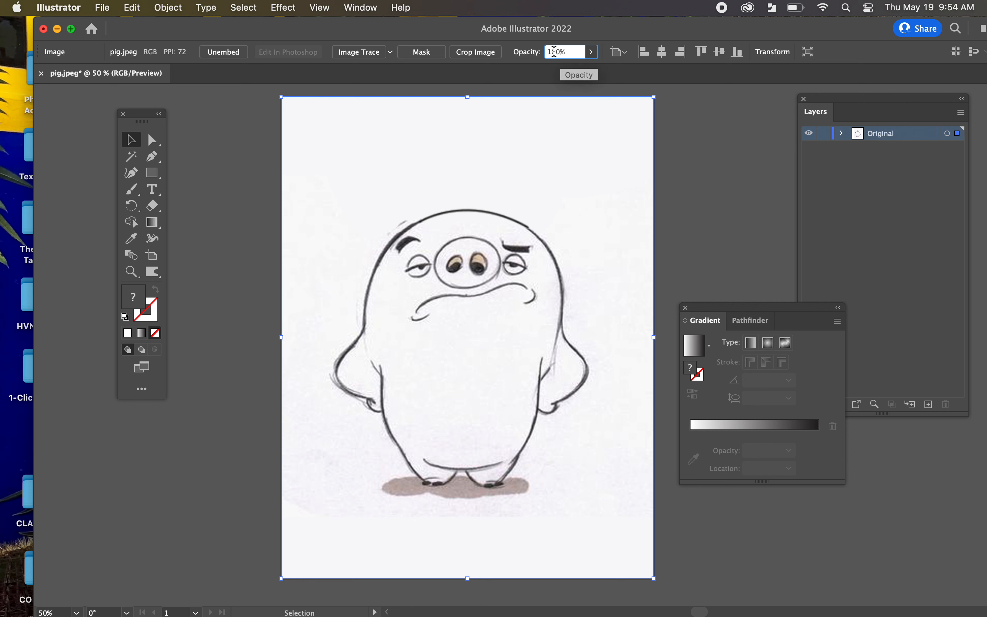
{"action": "double_click", "coordinate": [559, 52]}
{"action": "type", "text": "5"}
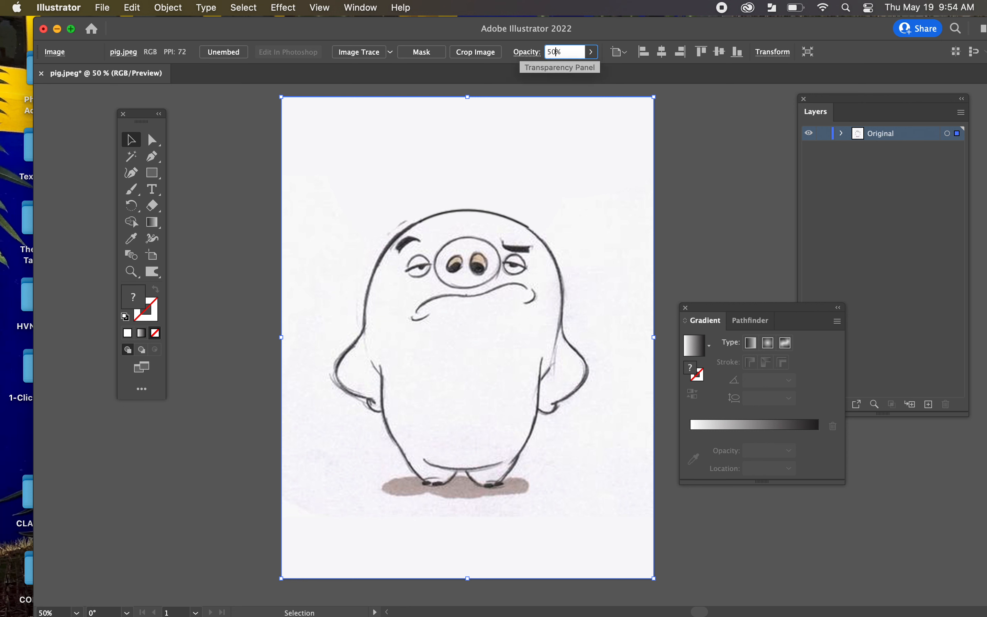
{"action": "key", "text": "Return"}
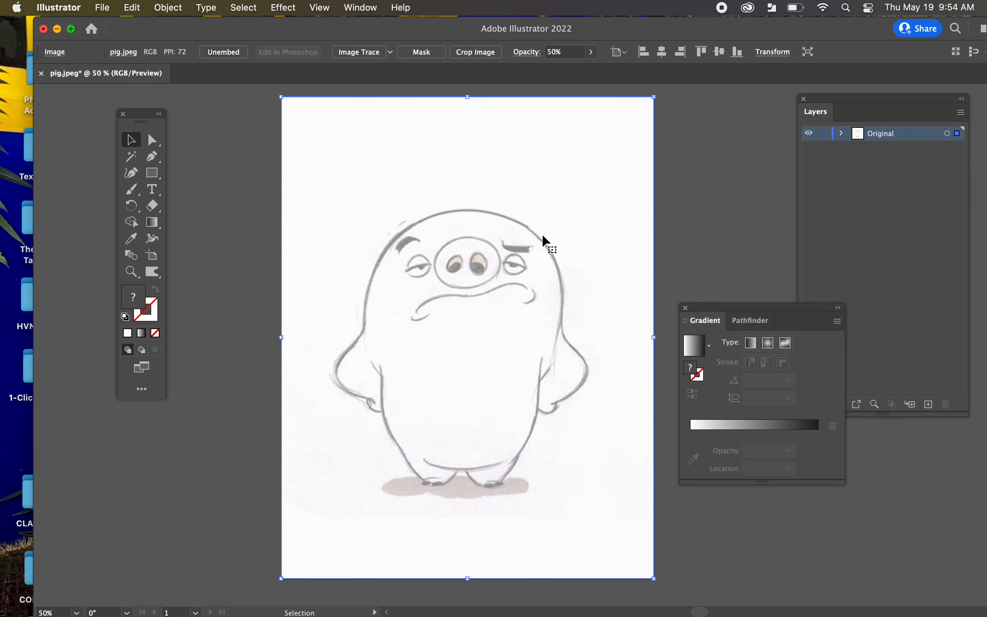
{"action": "left_click", "coordinate": [824, 134]}
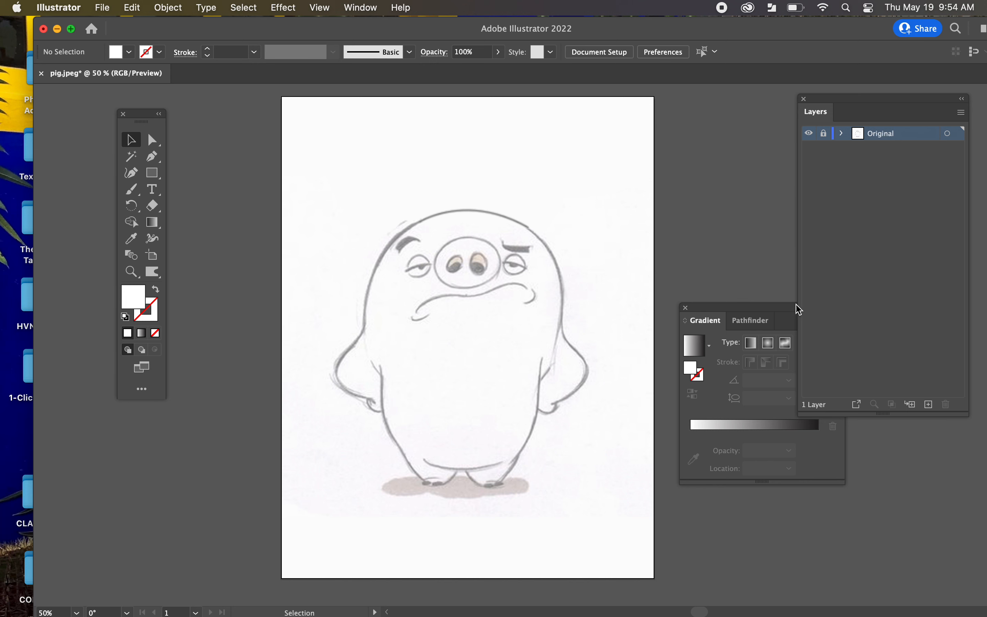
Close the Gradient panel and add a new layer named "Vector" above the Original layer
{"action": "left_click", "coordinate": [686, 309]}
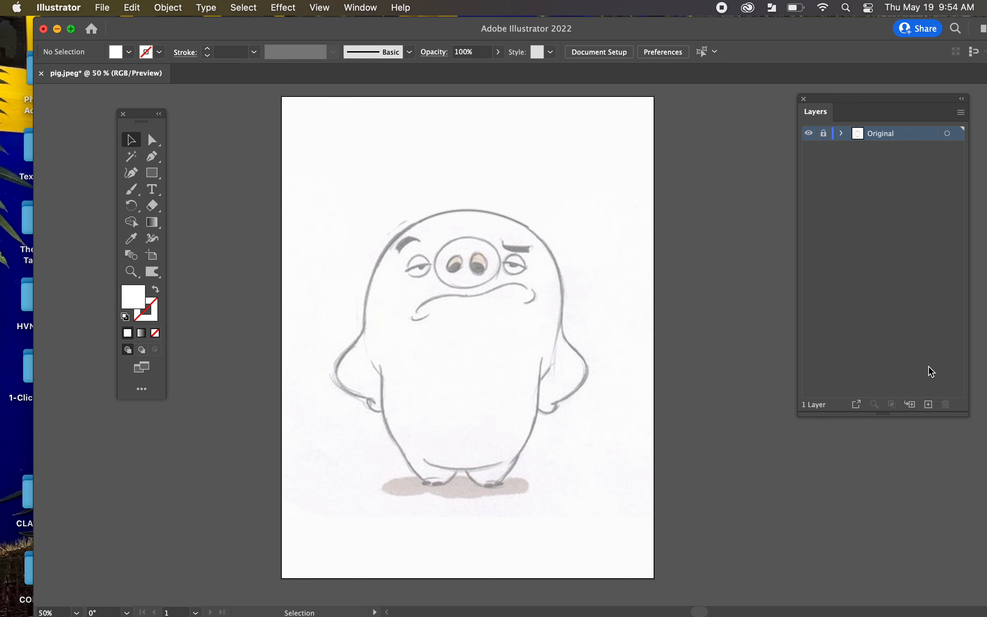
{"action": "left_click", "coordinate": [929, 405]}
{"action": "double_click", "coordinate": [883, 134]}
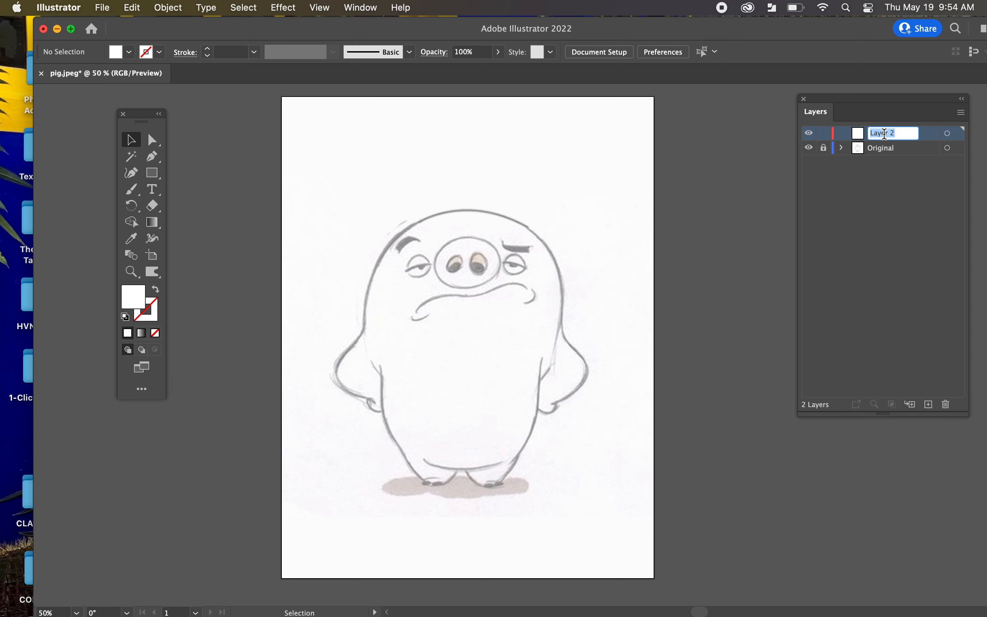
{"action": "type", "text": "Vector"}
{"action": "key", "text": "Return"}
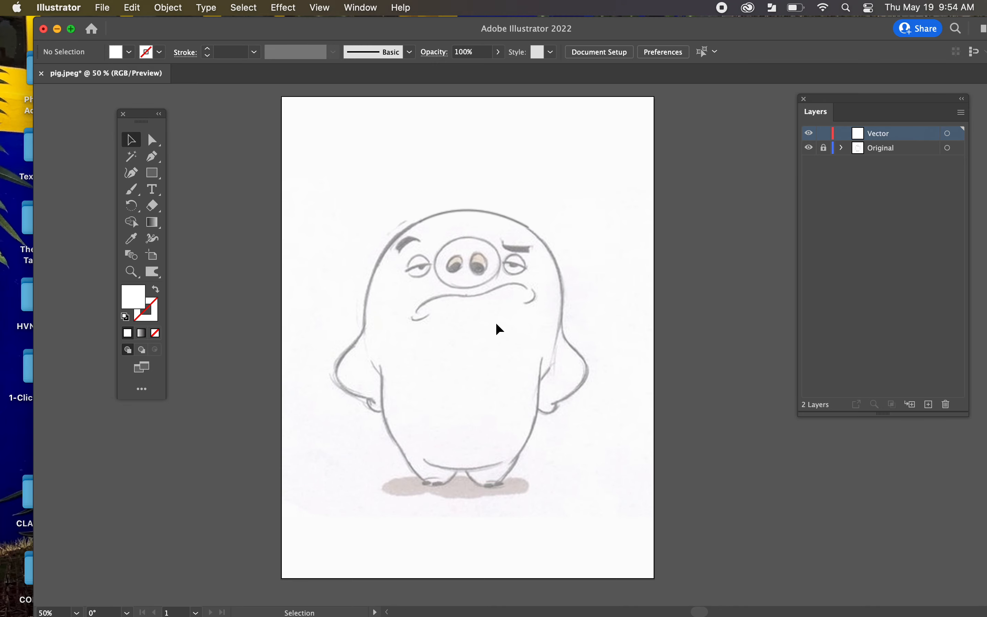
Draw an ellipse over the pig's snout on the Vector layer, roughly the size of the sketched outline
{"action": "scroll", "coordinate": [502, 324], "scroll_direction": "up", "scroll_amount": 3}
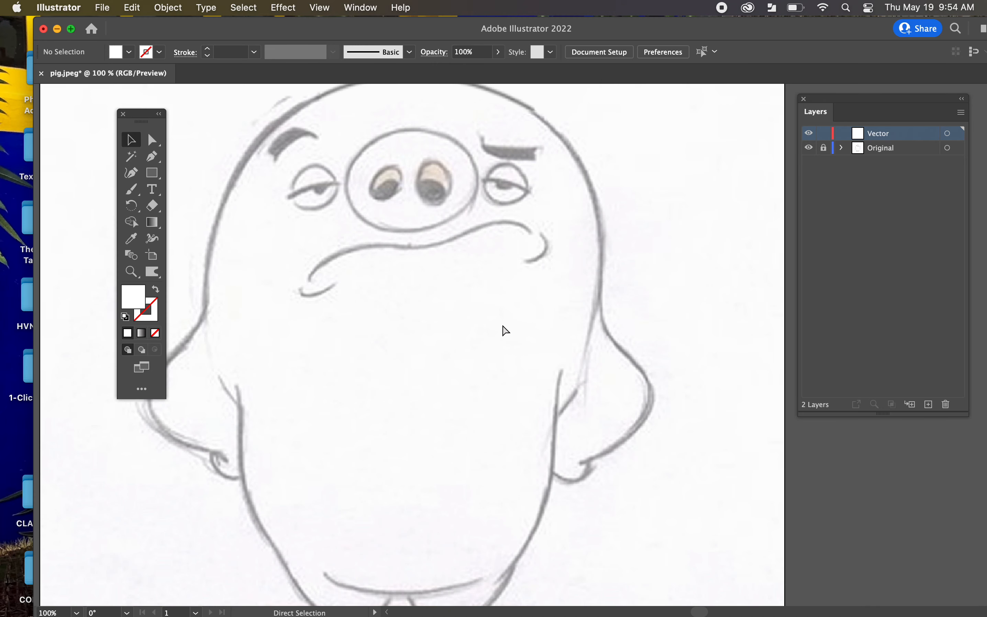
{"action": "left_click_drag", "start_coordinate": [464, 315], "coordinate": [530, 513]}
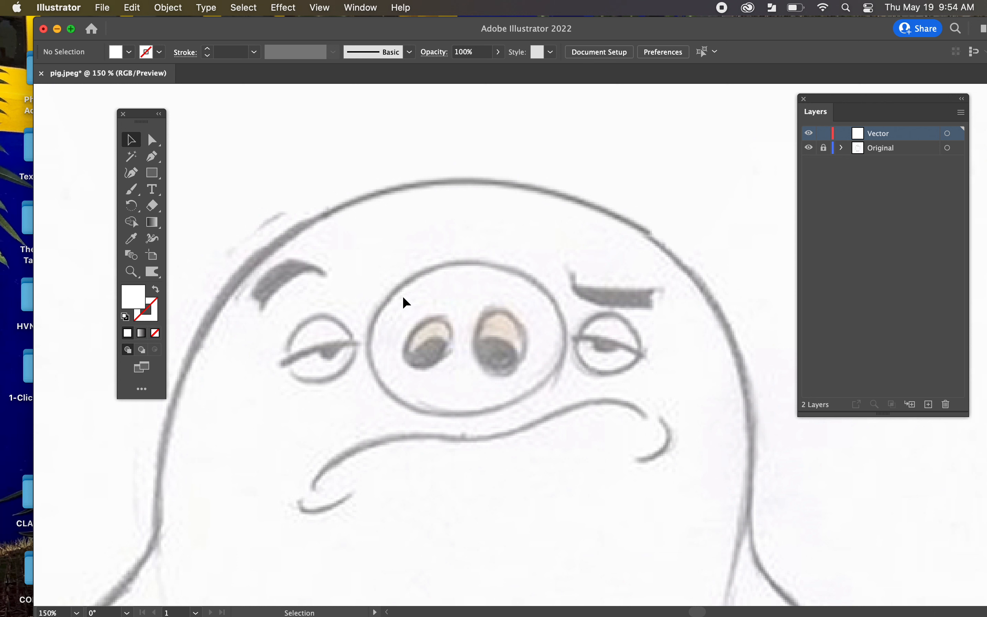
{"action": "left_click", "coordinate": [159, 175]}
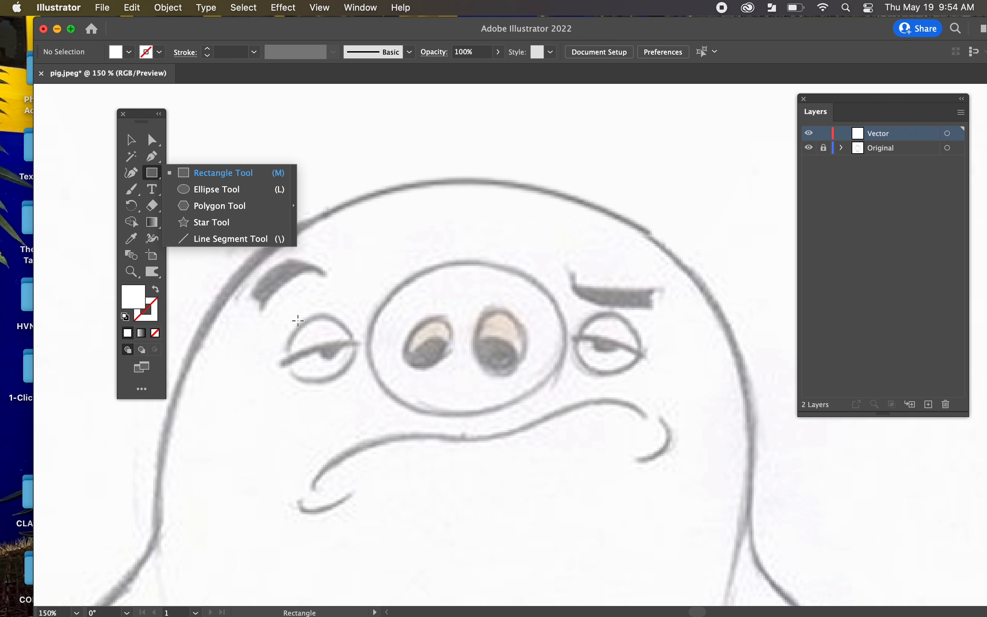
{"action": "left_click", "coordinate": [224, 197]}
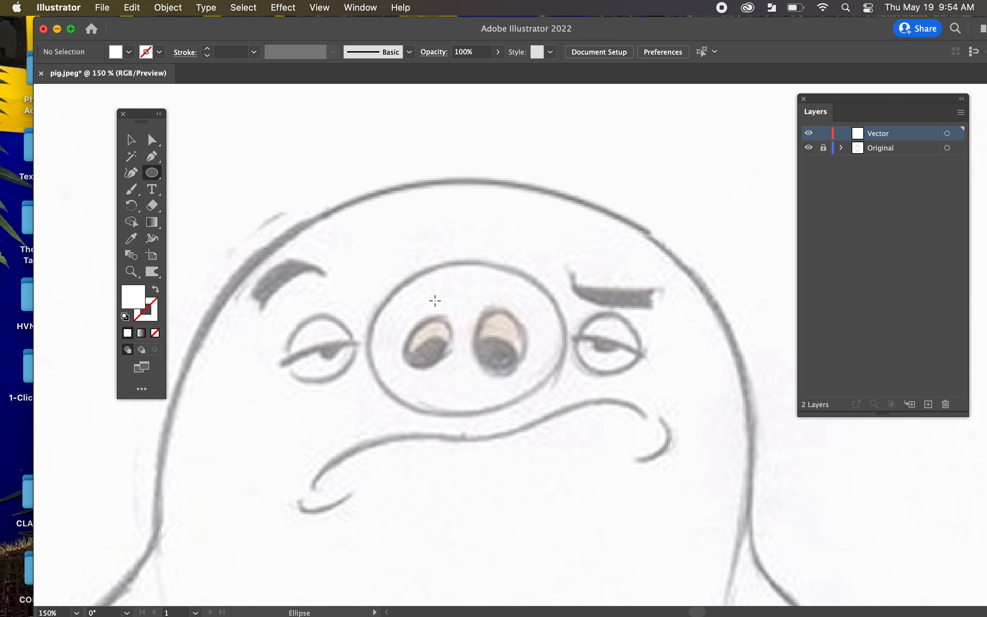
{"action": "left_click_drag", "start_coordinate": [373, 275], "coordinate": [580, 430]}
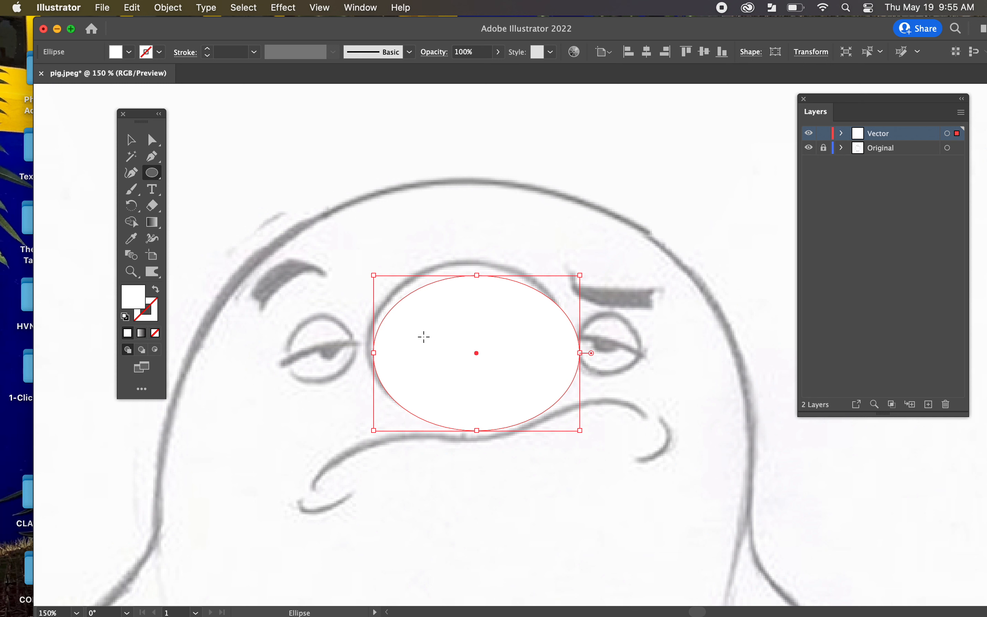
Remove the snout ellipse's fill and give it a black stroke
{"action": "left_click", "coordinate": [155, 333]}
{"action": "left_click", "coordinate": [155, 314]}
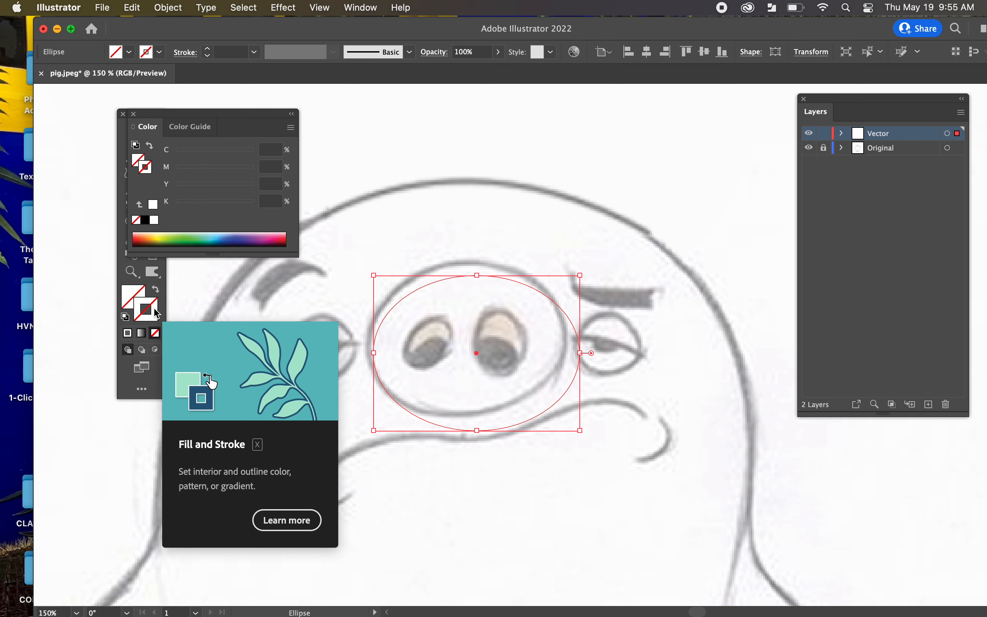
{"action": "left_click", "coordinate": [145, 222]}
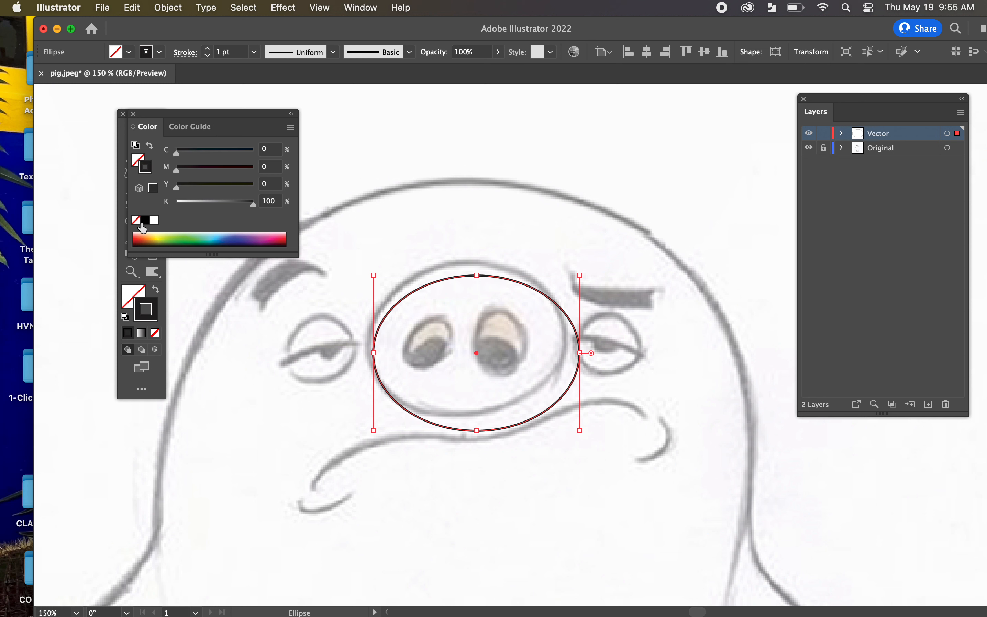
{"action": "left_click", "coordinate": [134, 115]}
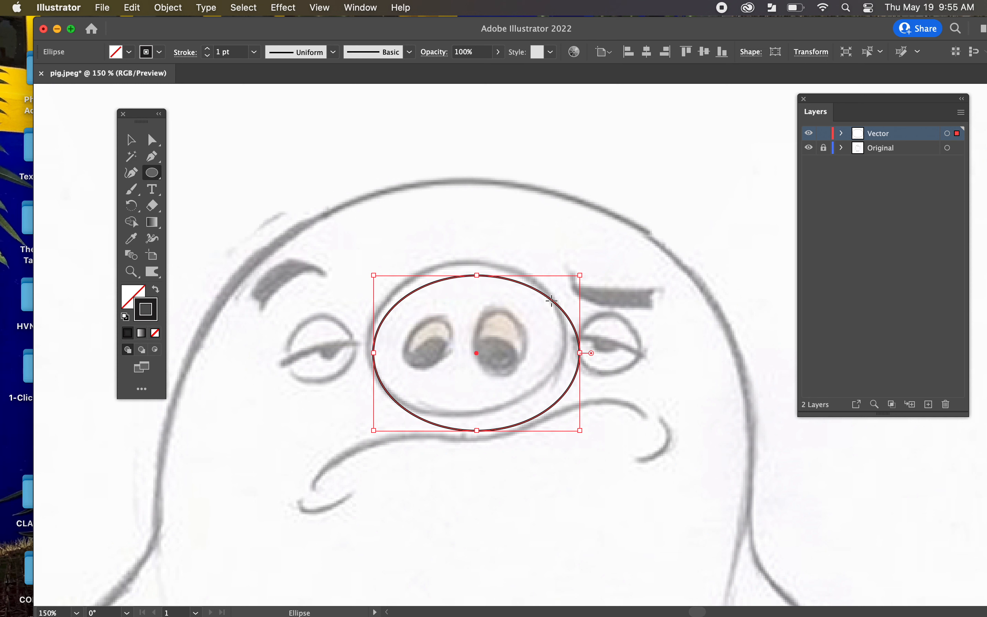
Move and resize the snout ellipse to fit the sketched snout outline
{"action": "left_click", "coordinate": [131, 141]}
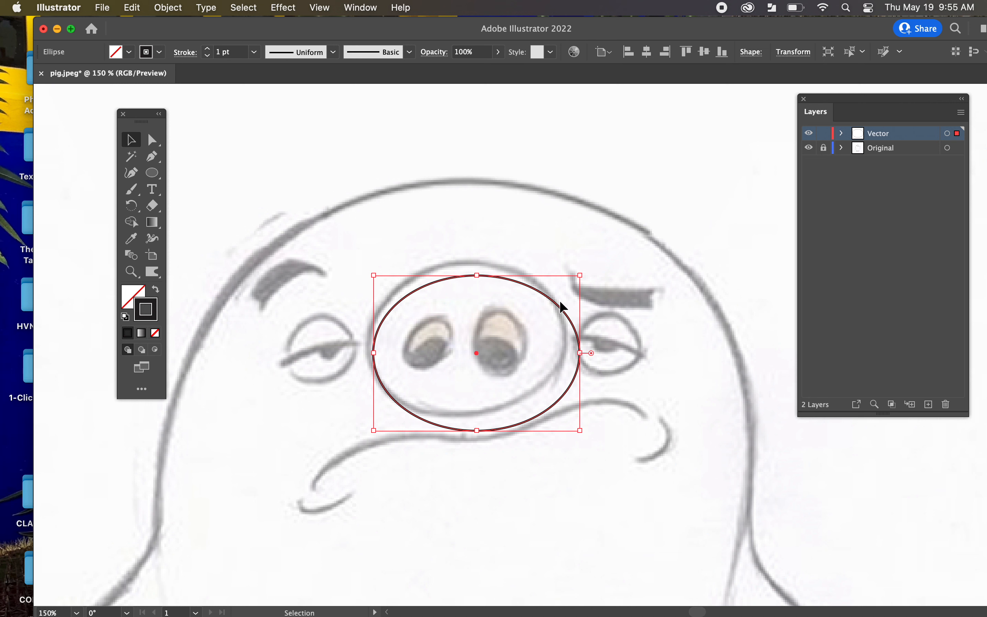
{"action": "mouse_move", "coordinate": [550, 296]}
{"action": "left_mouse_down"}
{"action": "mouse_move", "coordinate": [545, 282]}
{"action": "mouse_move", "coordinate": [547, 290]}
{"action": "left_mouse_up"}
{"action": "left_click_drag", "start_coordinate": [575, 418], "coordinate": [515, 408]}
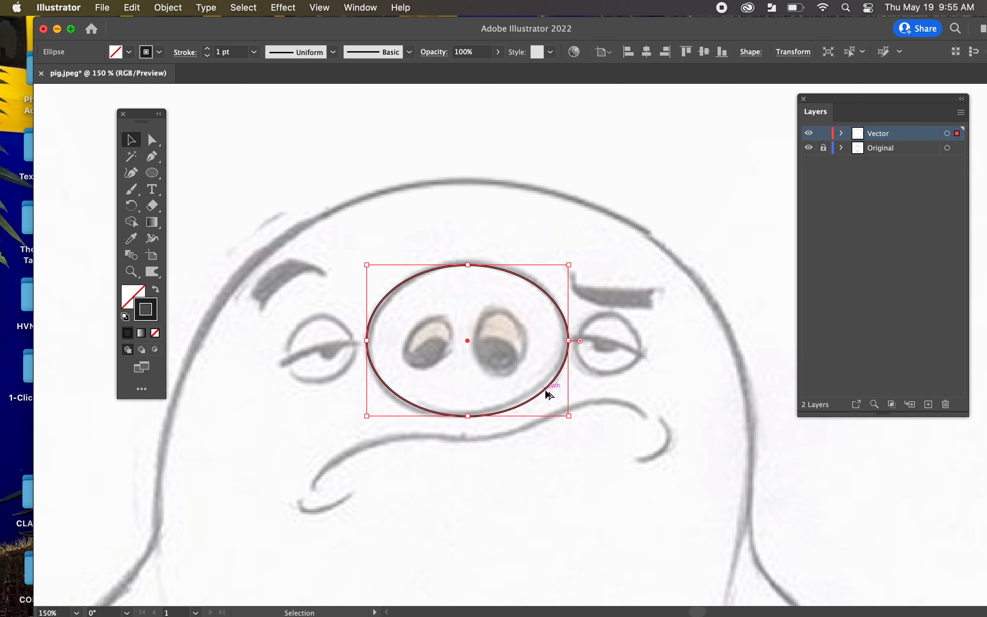
Duplicate the snout ellipse and scale the copies to fit over the pig's two sketched eyes
{"action": "left_click_drag", "start_coordinate": [546, 393], "coordinate": [730, 496]}
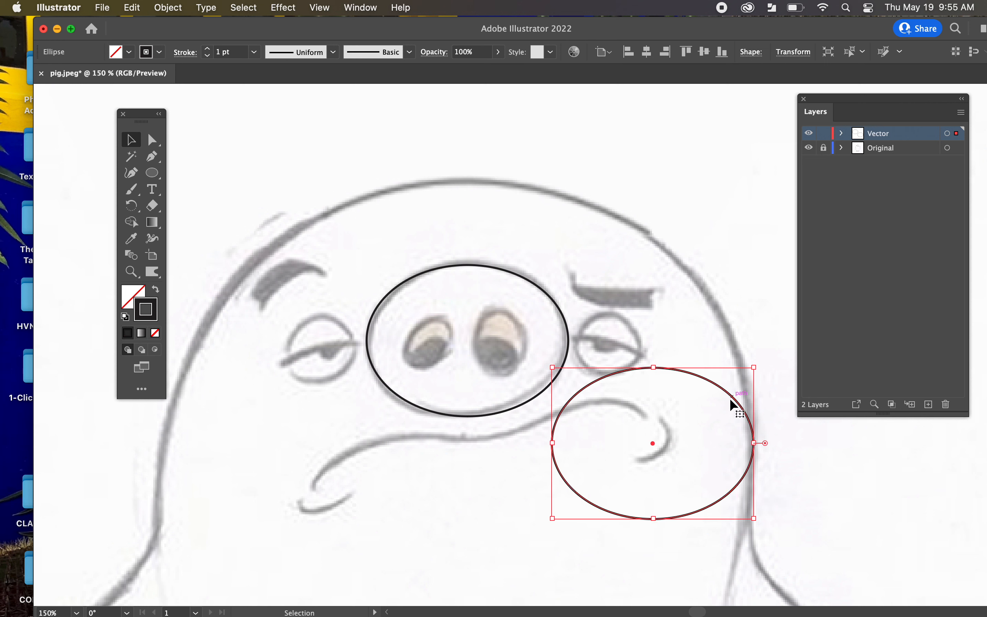
{"action": "left_click_drag", "start_coordinate": [754, 520], "coordinate": [347, 372]}
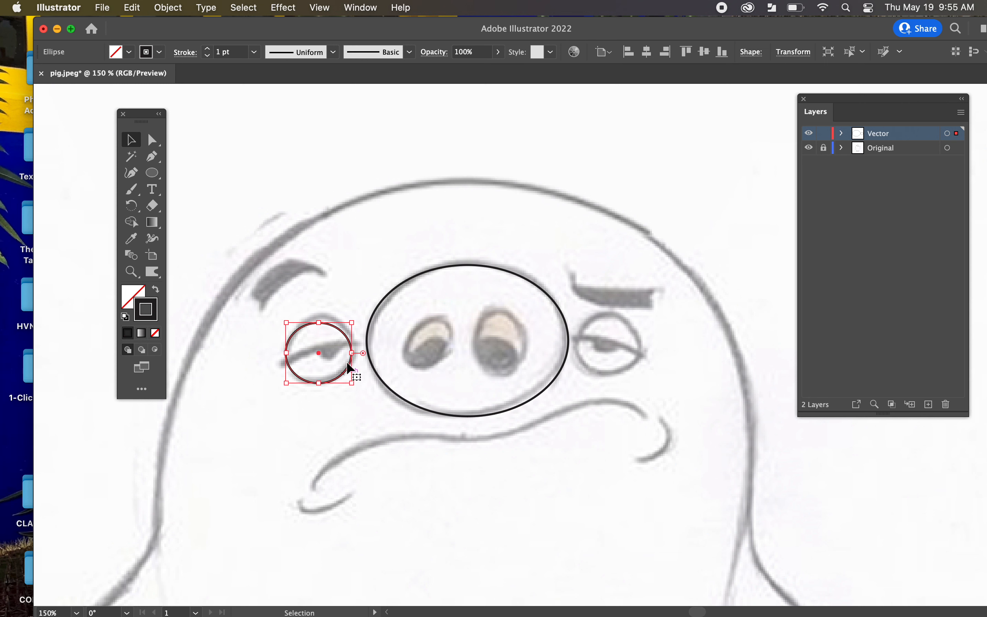
{"action": "left_click_drag", "start_coordinate": [354, 324], "coordinate": [355, 318]}
{"action": "key", "text": "super+z"}
{"action": "key", "text": "super+z"}
{"action": "left_click_drag", "start_coordinate": [599, 373], "coordinate": [296, 377], "text": "alt"}
{"action": "left_click_drag", "start_coordinate": [319, 322], "coordinate": [354, 318]}
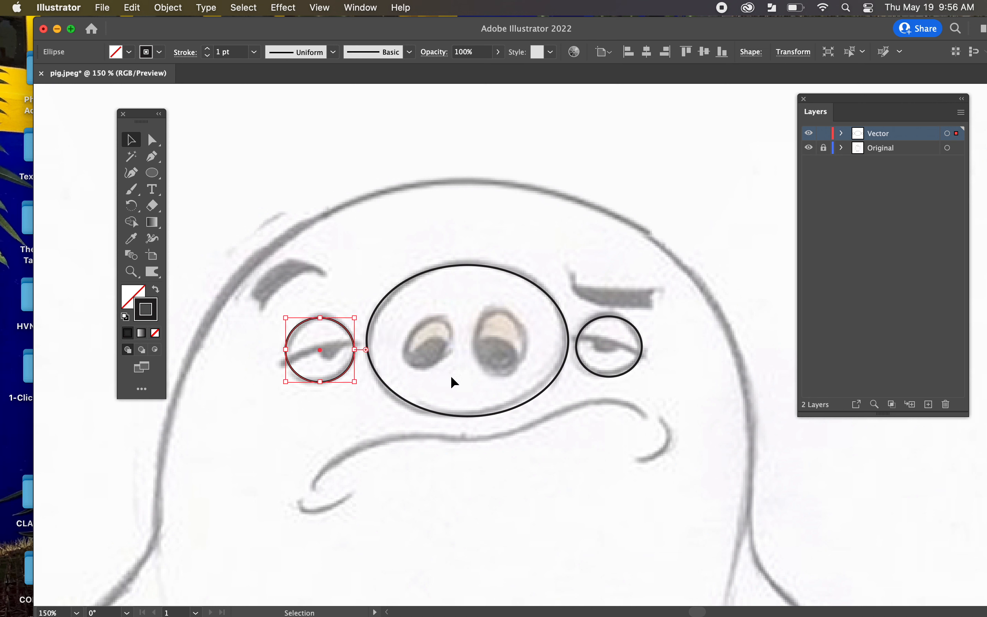
Copy the left eye circle, then shrink and rotate the copy to fit the left nostril
{"action": "left_click", "coordinate": [511, 485]}
{"action": "left_click", "coordinate": [338, 373]}
{"action": "left_click_drag", "start_coordinate": [336, 379], "coordinate": [354, 468]}
{"action": "left_click_drag", "start_coordinate": [347, 459], "coordinate": [441, 363]}
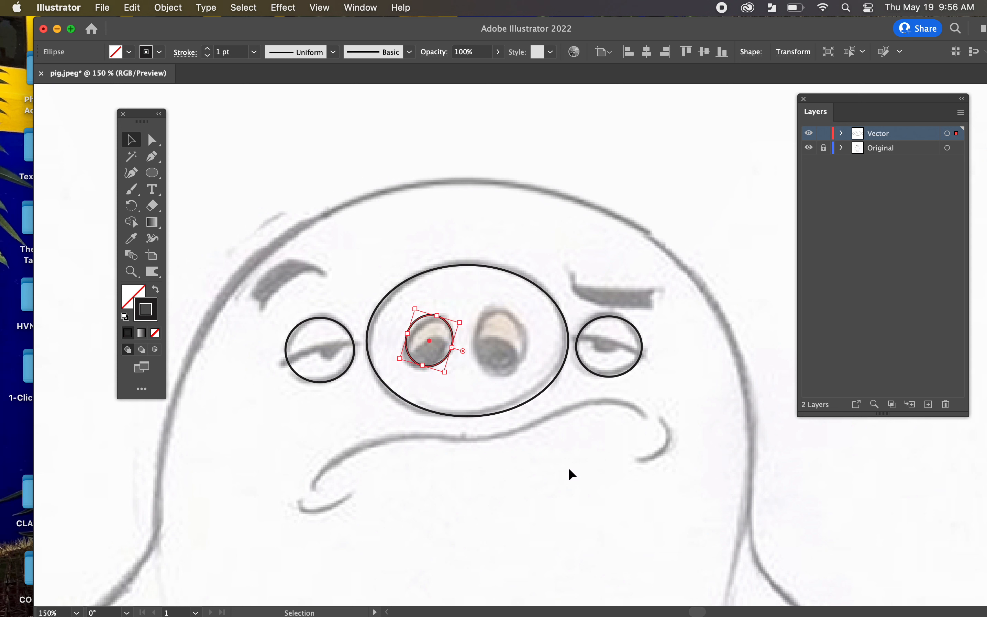
Delete the left nostril ellipse and both eye circles, keeping only the snout ellipse
{"action": "key", "text": "BackSpace"}
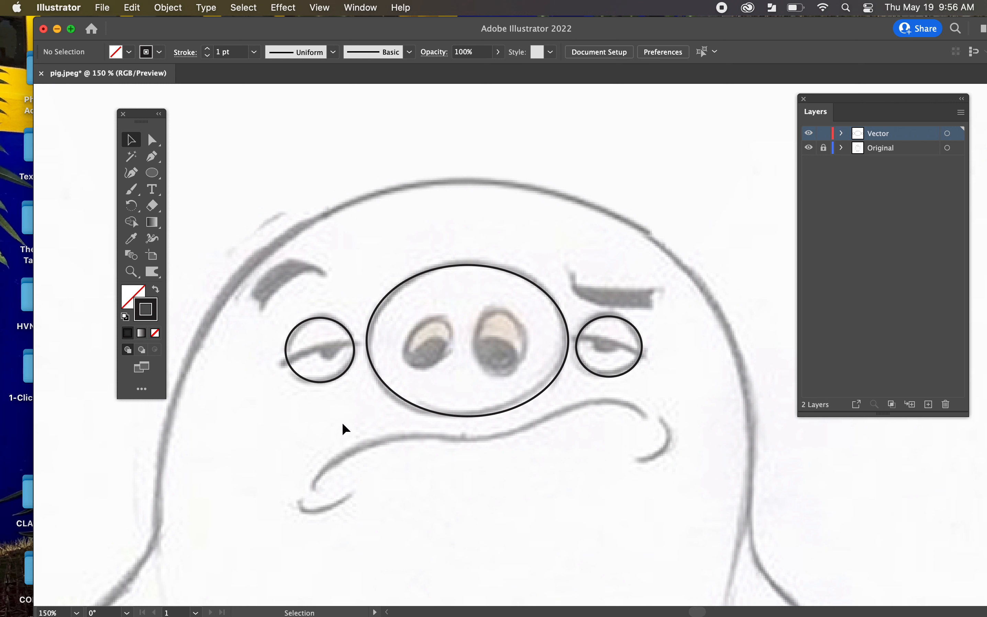
{"action": "left_click_drag", "start_coordinate": [334, 382], "coordinate": [331, 480]}
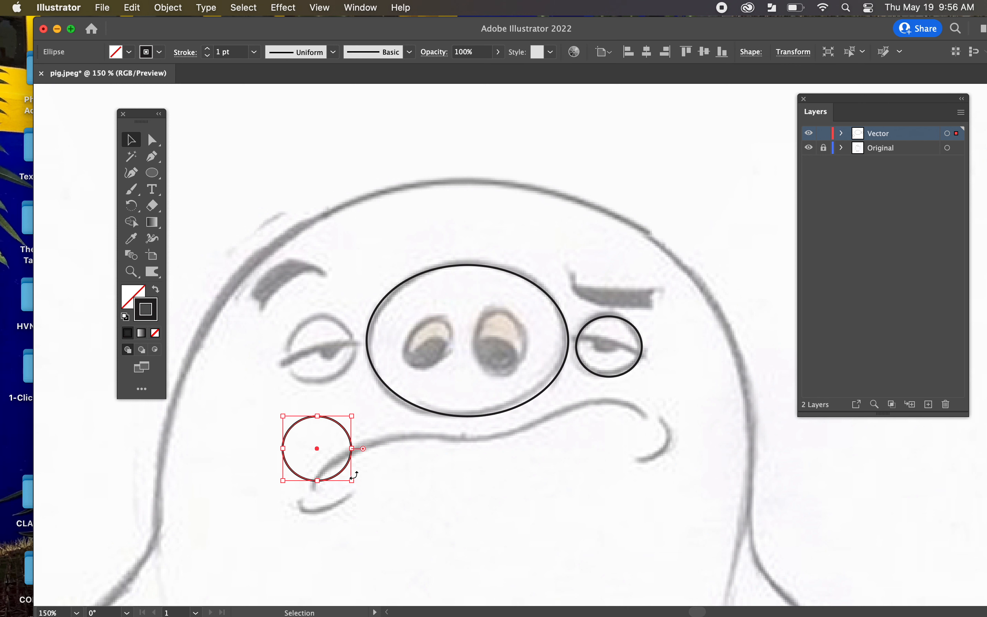
{"action": "key", "text": "BackSpace"}
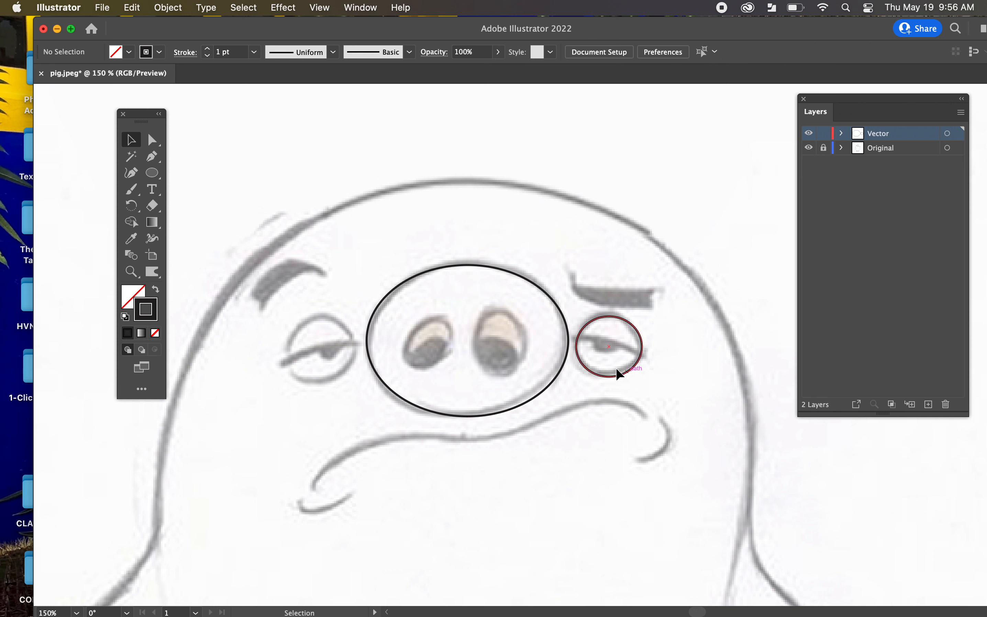
{"action": "left_click_drag", "start_coordinate": [609, 378], "coordinate": [654, 480]}
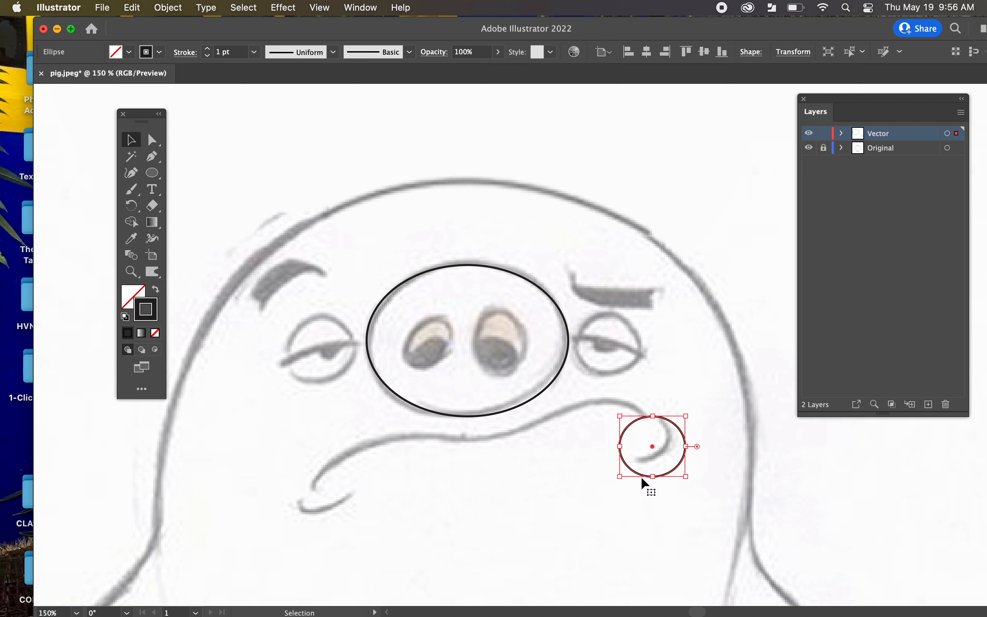
{"action": "key", "text": "BackSpace"}
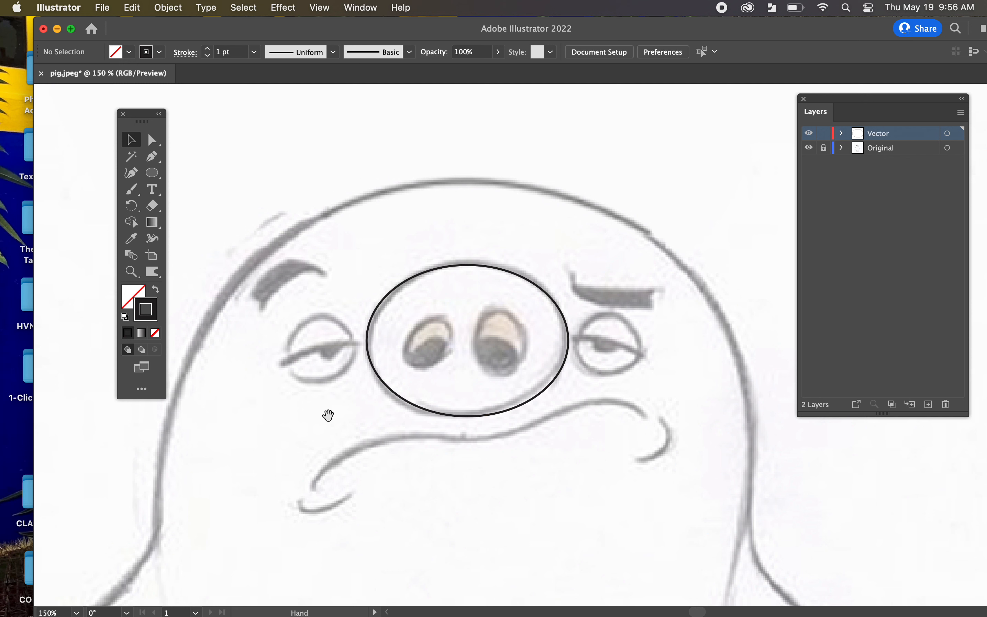
Set the stroke weight to 3 pt and trace the mouth's long wavy line with the Pen tool as an open path
{"action": "left_click_drag", "start_coordinate": [328, 416], "coordinate": [390, 412]}
{"action": "key", "text": "p"}
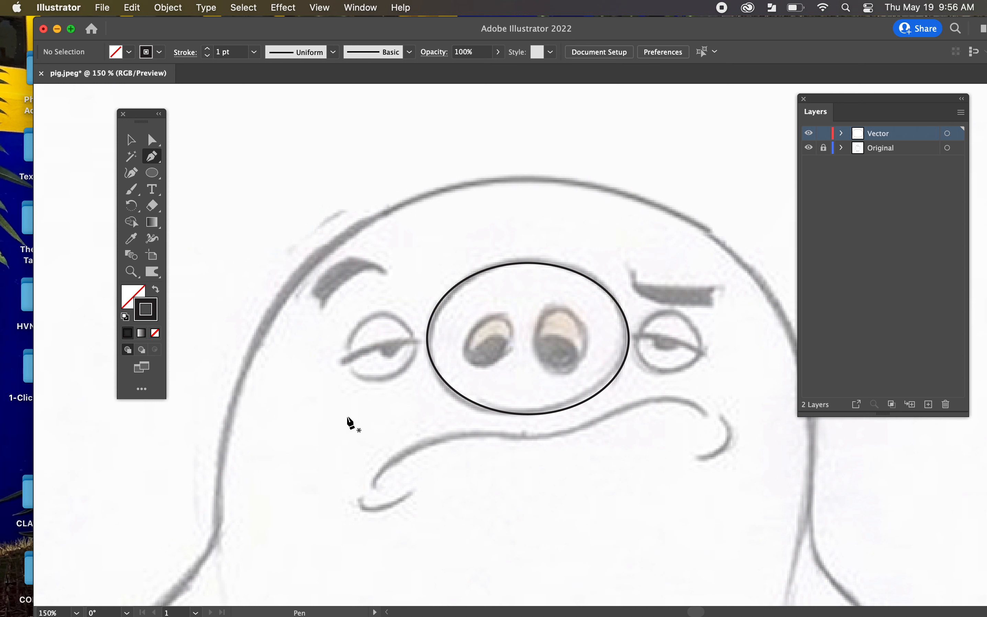
{"action": "left_click", "coordinate": [207, 50]}
{"action": "scroll", "coordinate": [386, 391], "scroll_direction": "right", "scroll_amount": 5}
{"action": "scroll", "coordinate": [385, 391], "scroll_direction": "down", "scroll_amount": 2}
{"action": "left_click", "coordinate": [312, 460]}
{"action": "left_click_drag", "start_coordinate": [466, 413], "coordinate": [595, 428]}
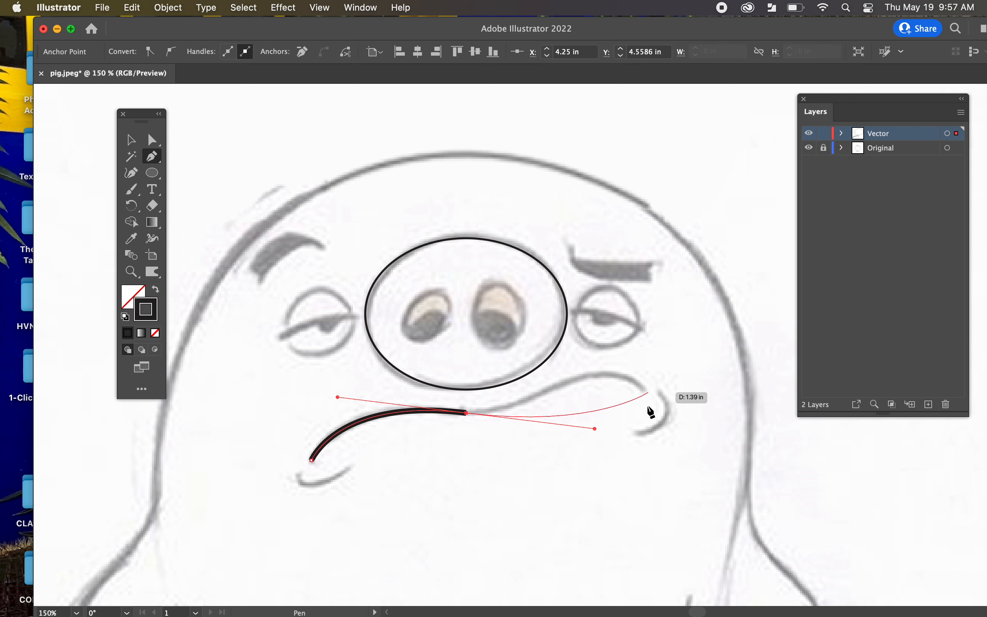
{"action": "left_click", "coordinate": [466, 416]}
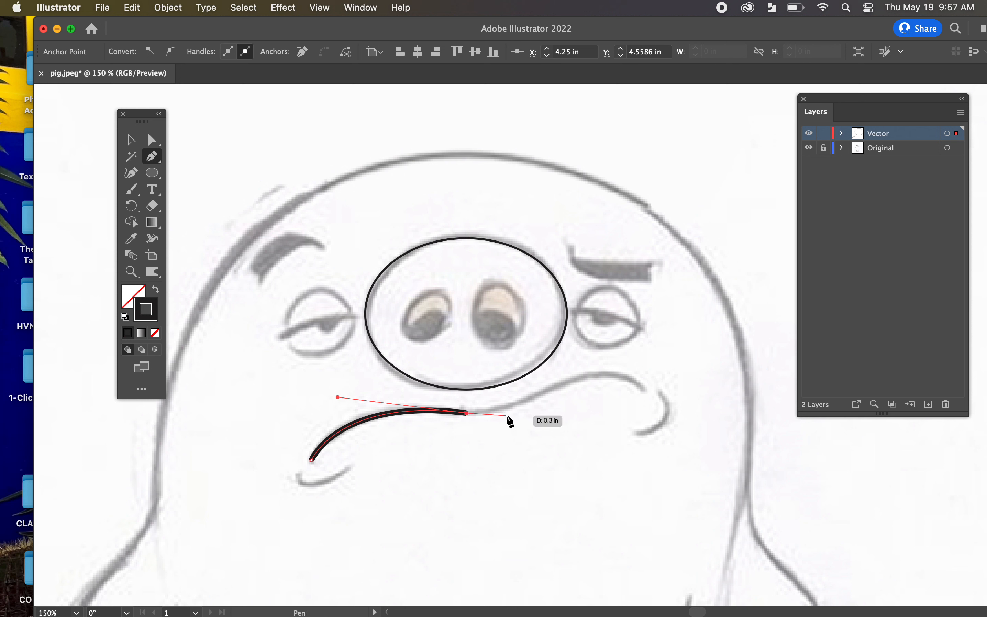
{"action": "left_click_drag", "start_coordinate": [552, 389], "coordinate": [596, 363]}
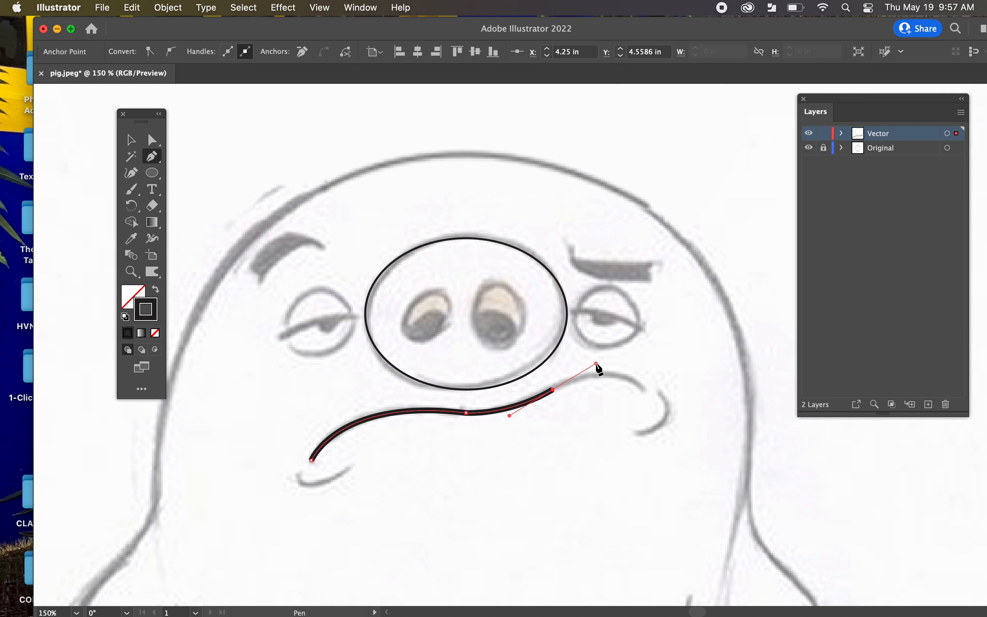
{"action": "left_click", "coordinate": [552, 390]}
{"action": "left_click_drag", "start_coordinate": [644, 390], "coordinate": [670, 420]}
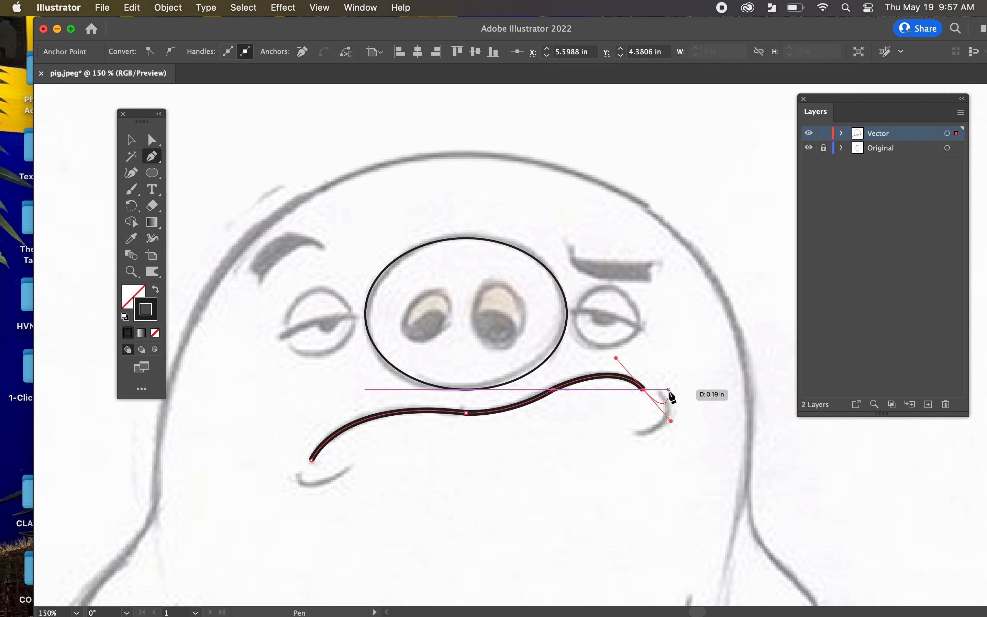
{"action": "key", "text": "Escape"}
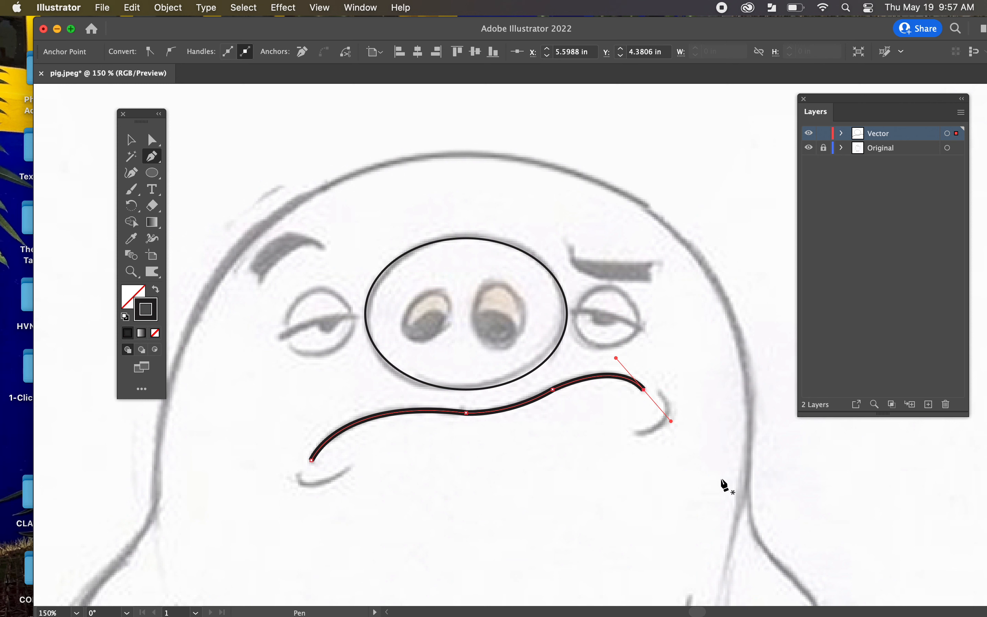
Trace the short curved creases at the right and left ends of the mouth as separate open paths
{"action": "left_click", "coordinate": [636, 432]}
{"action": "mouse_move", "coordinate": [660, 394]}
{"action": "left_mouse_down"}
{"action": "mouse_move", "coordinate": [656, 363]}
{"action": "mouse_move", "coordinate": [635, 358]}
{"action": "left_mouse_up"}
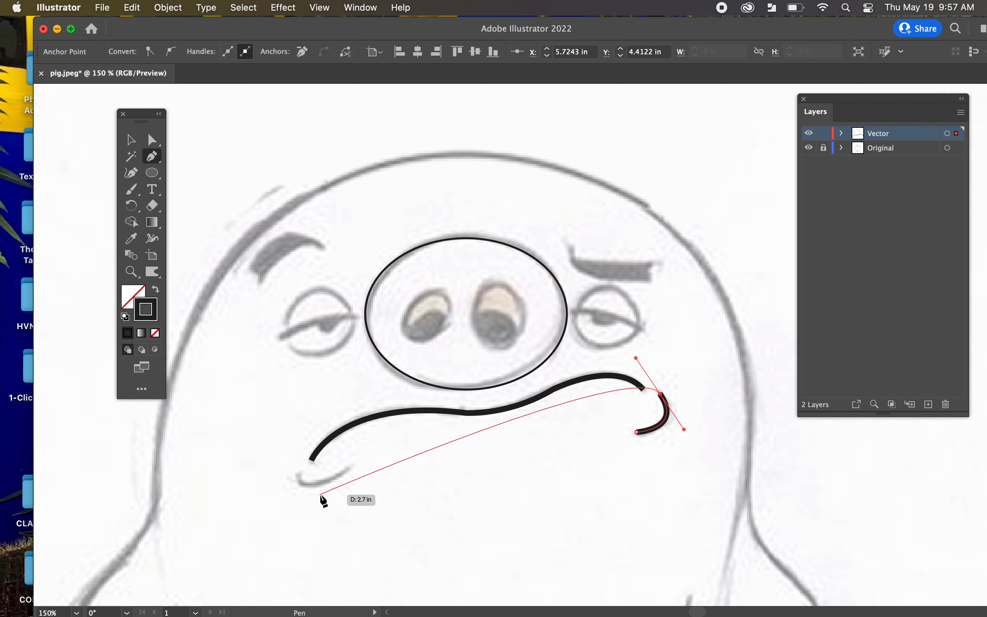
{"action": "key", "text": "Escape"}
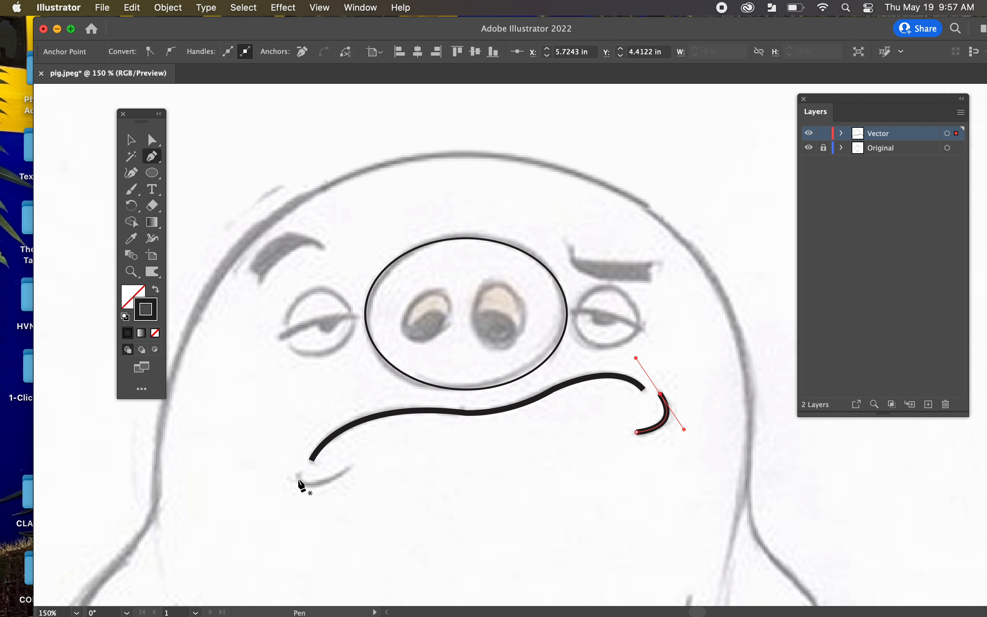
{"action": "left_click", "coordinate": [298, 474]}
{"action": "left_click_drag", "start_coordinate": [347, 468], "coordinate": [396, 440]}
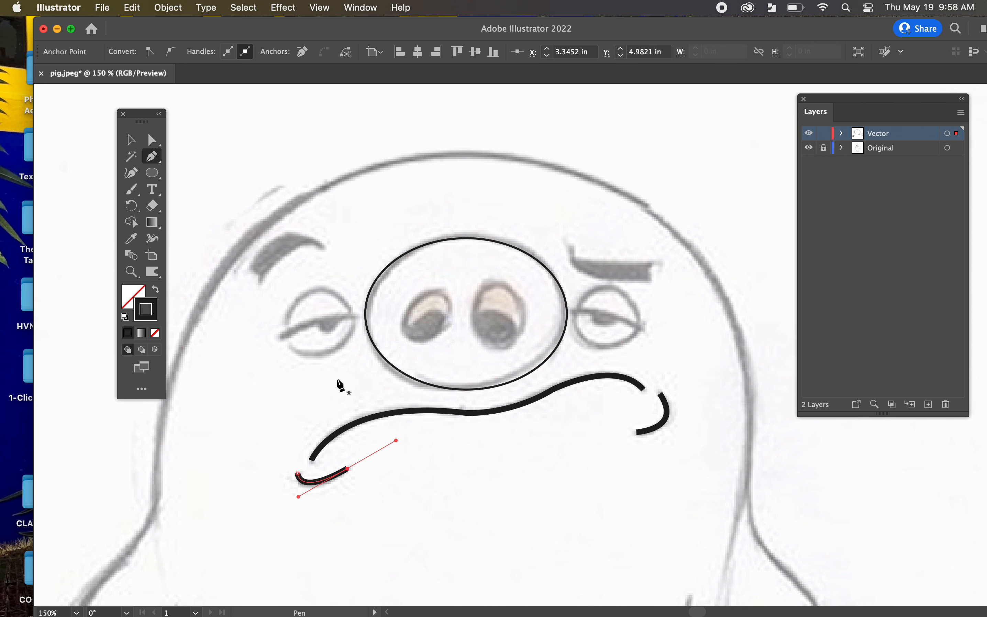
{"action": "left_click_drag", "start_coordinate": [321, 394], "coordinate": [431, 369]}
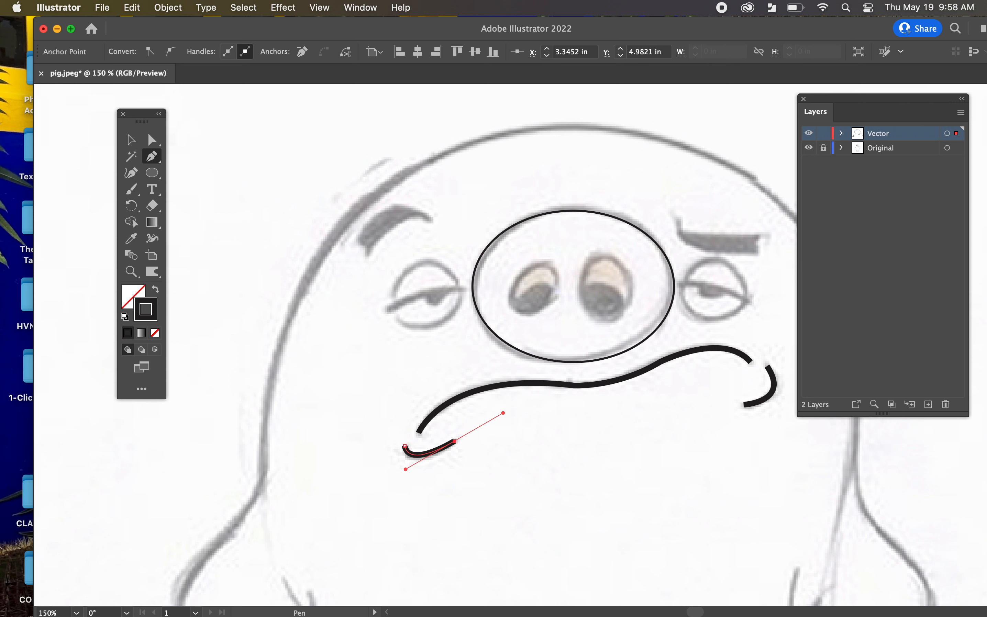
{"action": "key", "text": "Escape"}
Trace the left eye as three separate open curves: the eyelid line, the upper arc and the lower arc
{"action": "left_click", "coordinate": [384, 310]}
{"action": "left_click_drag", "start_coordinate": [463, 289], "coordinate": [515, 291]}
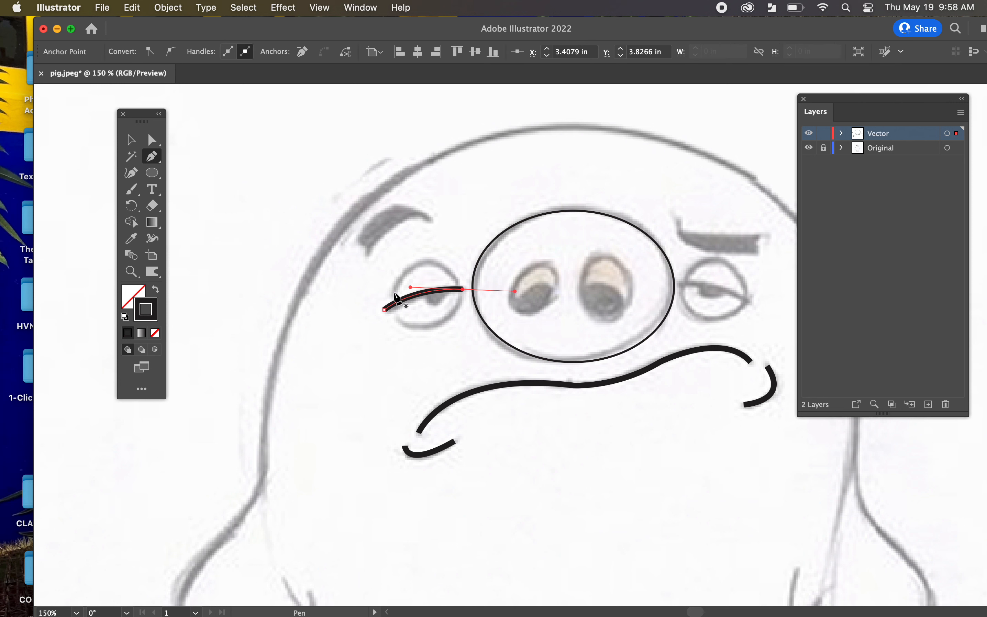
{"action": "left_click_drag", "start_coordinate": [455, 281], "coordinate": [479, 328]}
{"action": "key", "text": "Escape"}
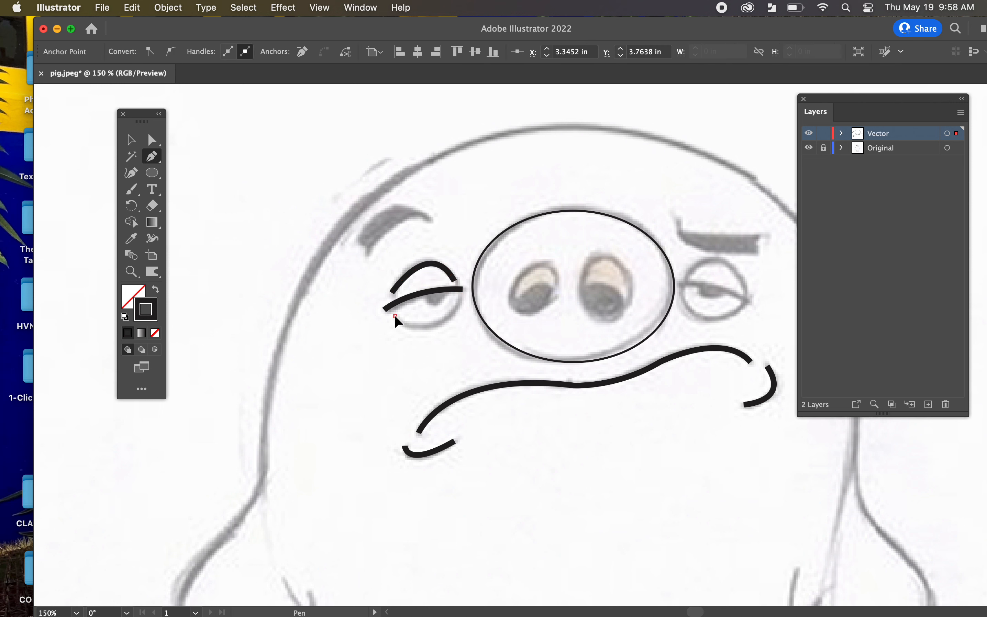
{"action": "left_click", "coordinate": [396, 316]}
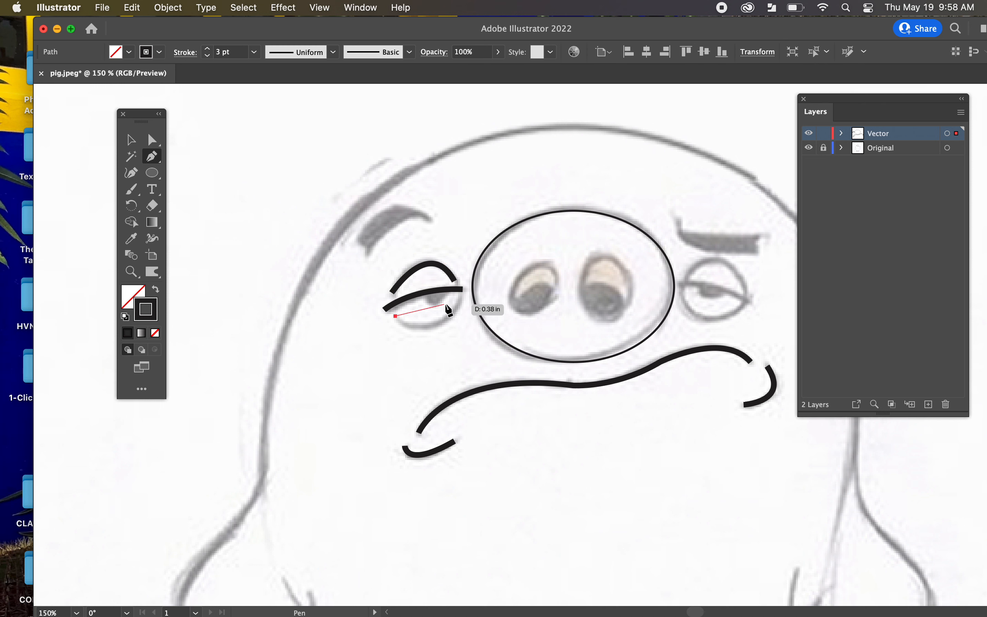
{"action": "left_click", "coordinate": [463, 289]}
{"action": "mouse_move", "coordinate": [467, 291]}
{"action": "left_mouse_down"}
{"action": "mouse_move", "coordinate": [502, 286]}
{"action": "mouse_move", "coordinate": [449, 330]}
{"action": "mouse_move", "coordinate": [469, 291]}
{"action": "mouse_move", "coordinate": [450, 357]}
{"action": "mouse_move", "coordinate": [462, 304]}
{"action": "mouse_move", "coordinate": [496, 289]}
{"action": "mouse_move", "coordinate": [481, 260]}
{"action": "mouse_move", "coordinate": [507, 267]}
{"action": "mouse_move", "coordinate": [466, 302]}
{"action": "mouse_move", "coordinate": [496, 265]}
{"action": "mouse_move", "coordinate": [480, 259]}
{"action": "left_mouse_up"}
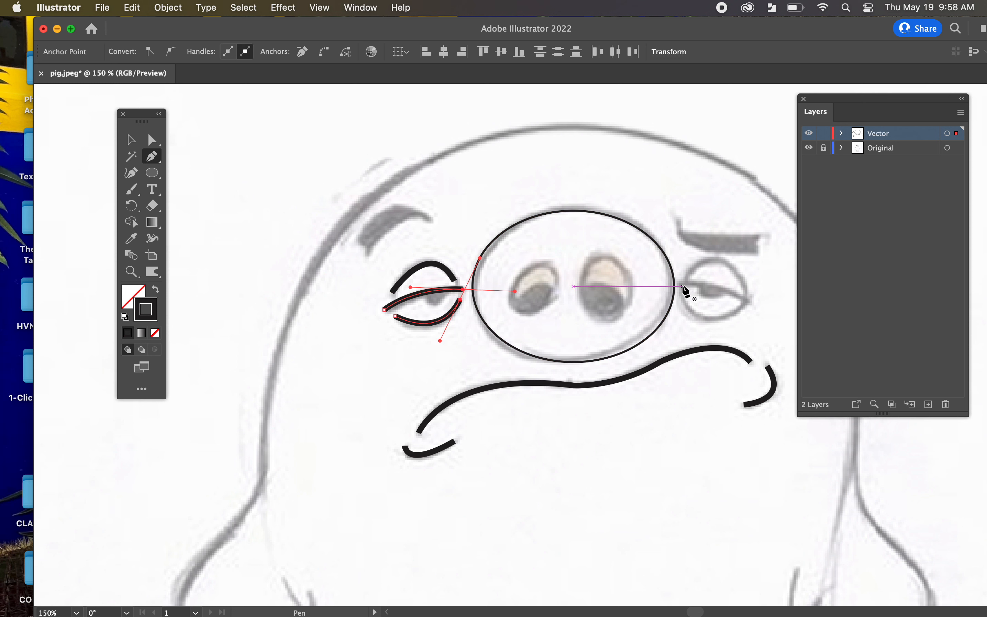
Try to trace the right eye's eyelid line with a curve starting at the snout's edge
{"action": "mouse_move", "coordinate": [674, 287]}
{"action": "left_mouse_down"}
{"action": "mouse_move", "coordinate": [718, 287]}
{"action": "mouse_move", "coordinate": [767, 327]}
{"action": "left_mouse_up"}
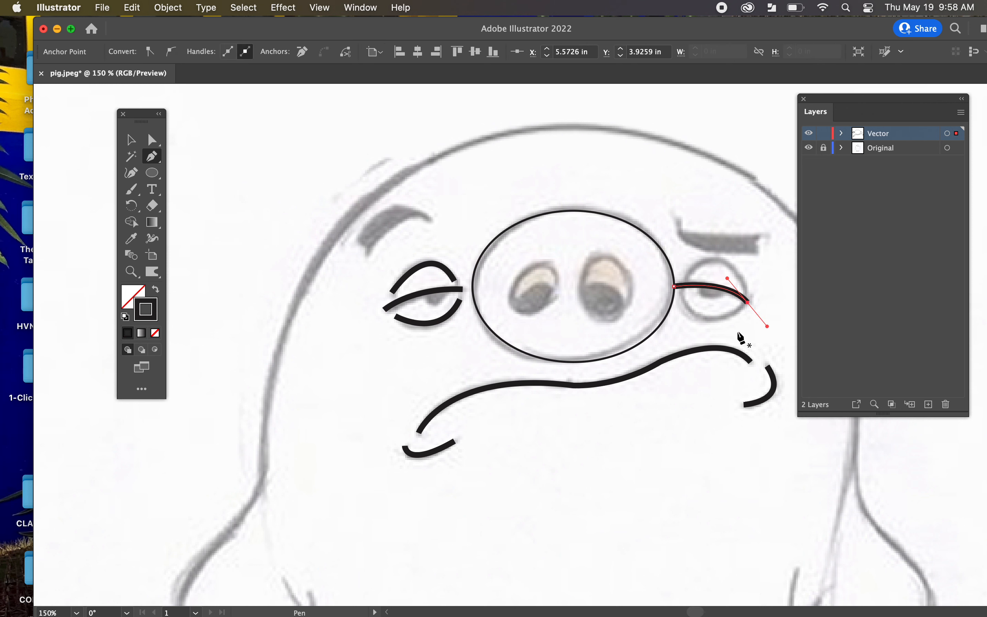
{"action": "scroll", "coordinate": [668, 352], "scroll_direction": "right", "scroll_amount": 5}
{"action": "scroll", "coordinate": [668, 352], "scroll_direction": "up", "scroll_amount": 2}
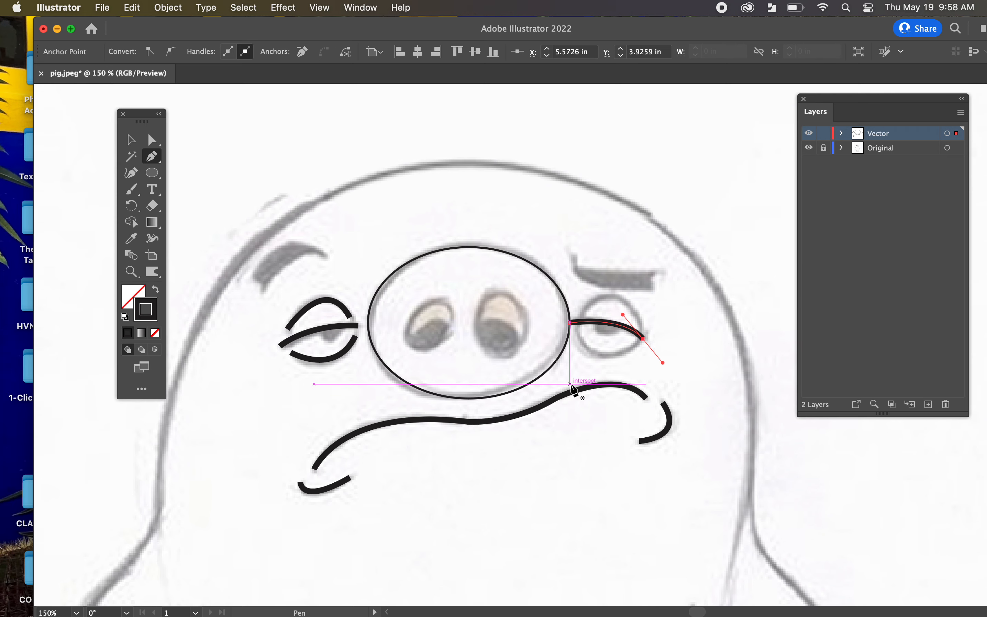
{"action": "left_click", "coordinate": [632, 361], "text": "super"}
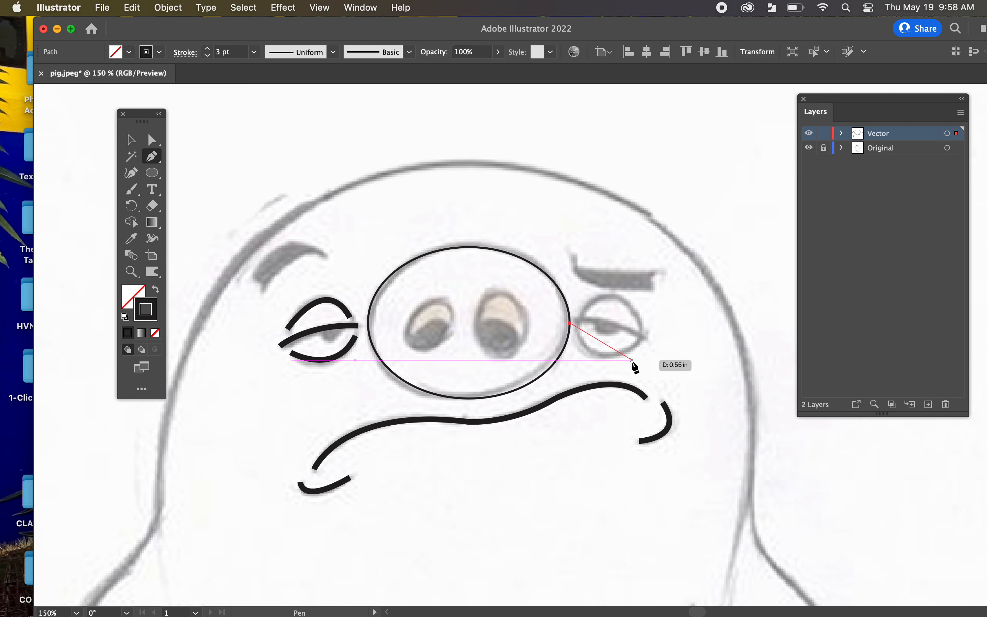
Try to trace the right eye's outline and eyelid line as one continuous path
{"action": "left_click", "coordinate": [580, 315]}
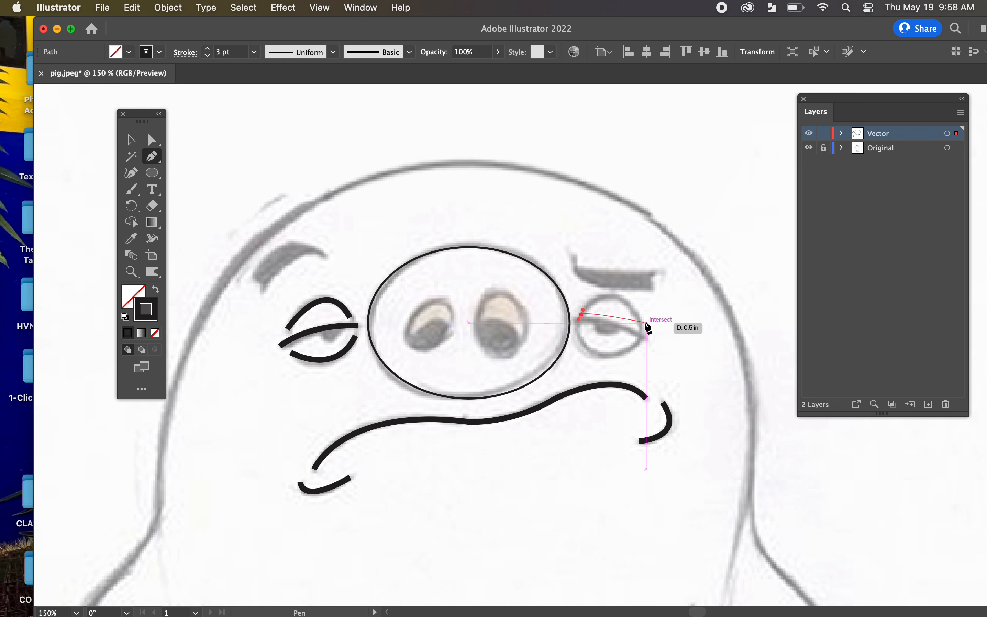
{"action": "mouse_move", "coordinate": [639, 325]}
{"action": "left_mouse_down"}
{"action": "mouse_move", "coordinate": [639, 359]}
{"action": "mouse_move", "coordinate": [651, 370]}
{"action": "left_mouse_up"}
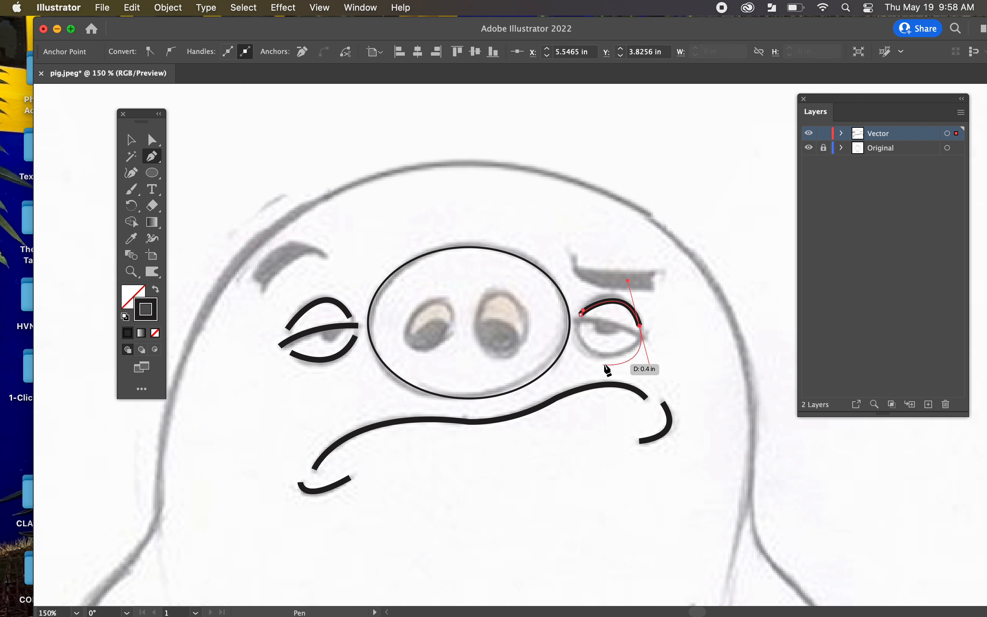
{"action": "left_click", "coordinate": [593, 352]}
{"action": "left_click_drag", "start_coordinate": [576, 323], "coordinate": [580, 312]}
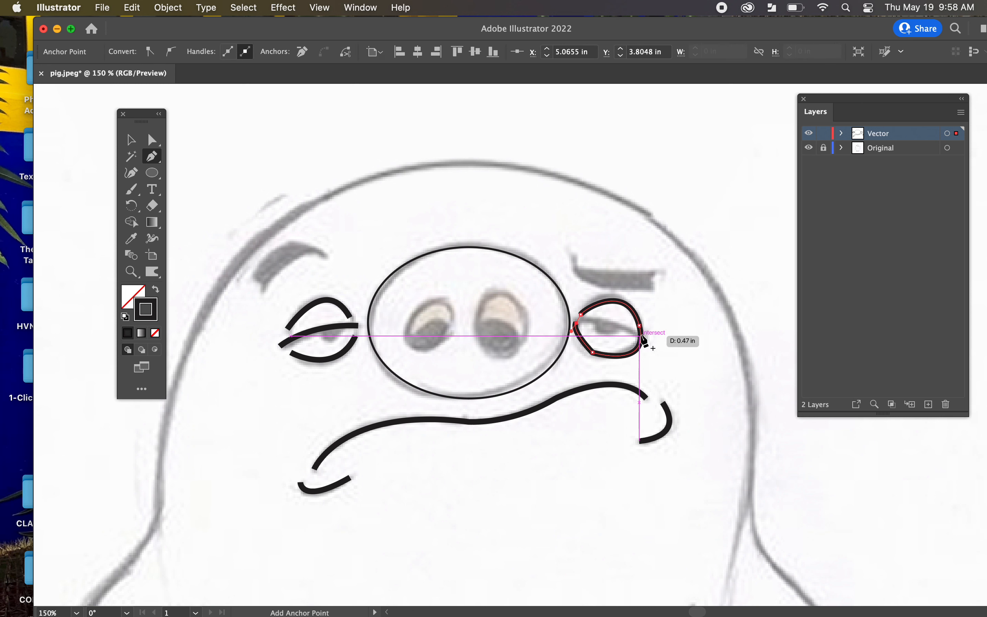
{"action": "left_click", "coordinate": [660, 341]}
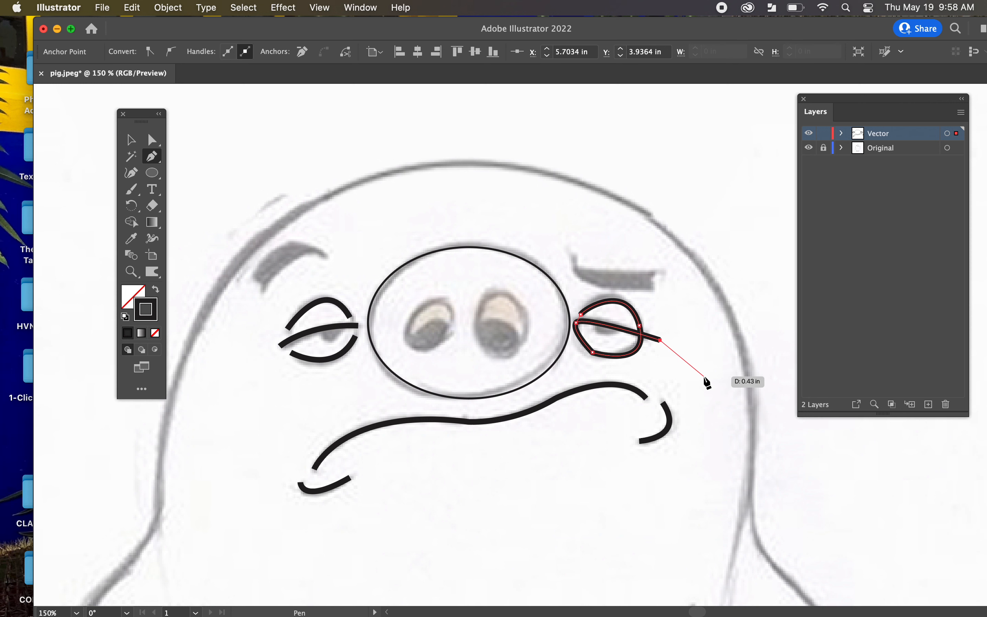
Select the continuous right eye path and delete it
{"action": "key", "text": "v"}
{"action": "left_click", "coordinate": [697, 396]}
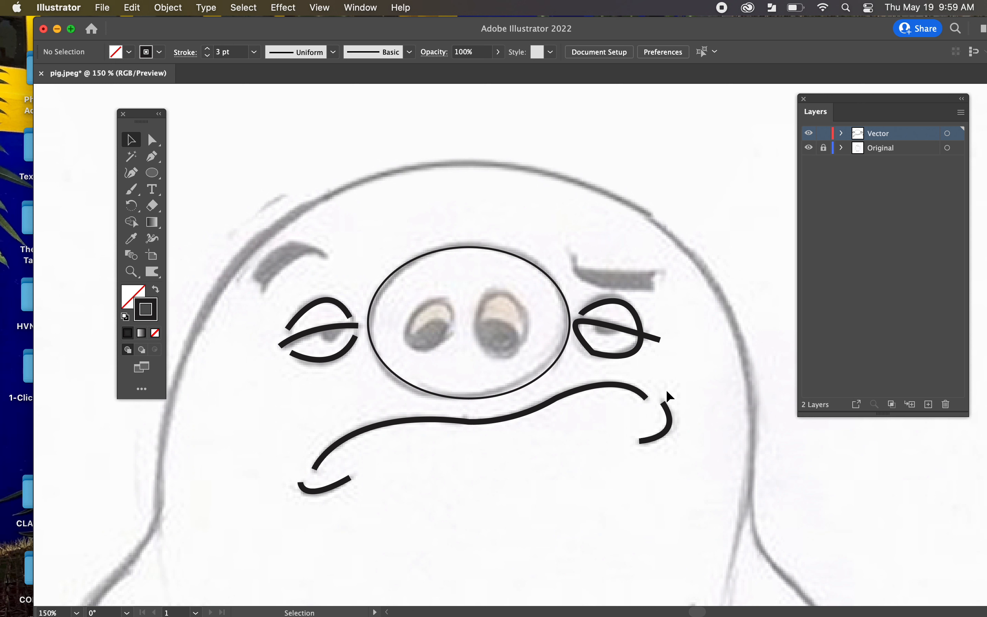
{"action": "left_click", "coordinate": [640, 350]}
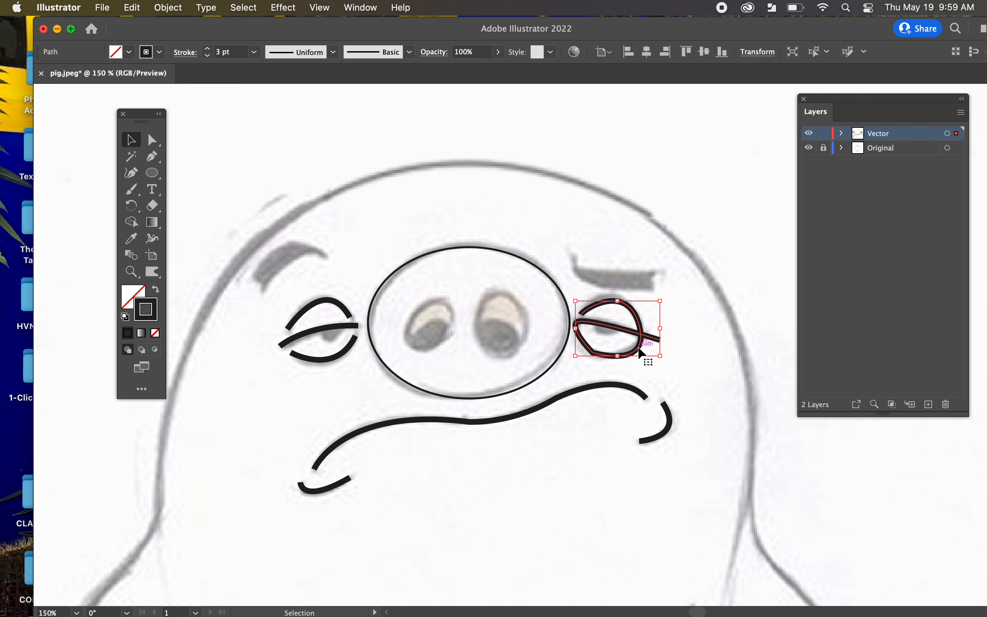
{"action": "key", "text": "Delete"}
Trace the right eye with the Pen tool as three separate open curves: the eyelid line, the lower arc and the upper arc
{"action": "key", "text": "p"}
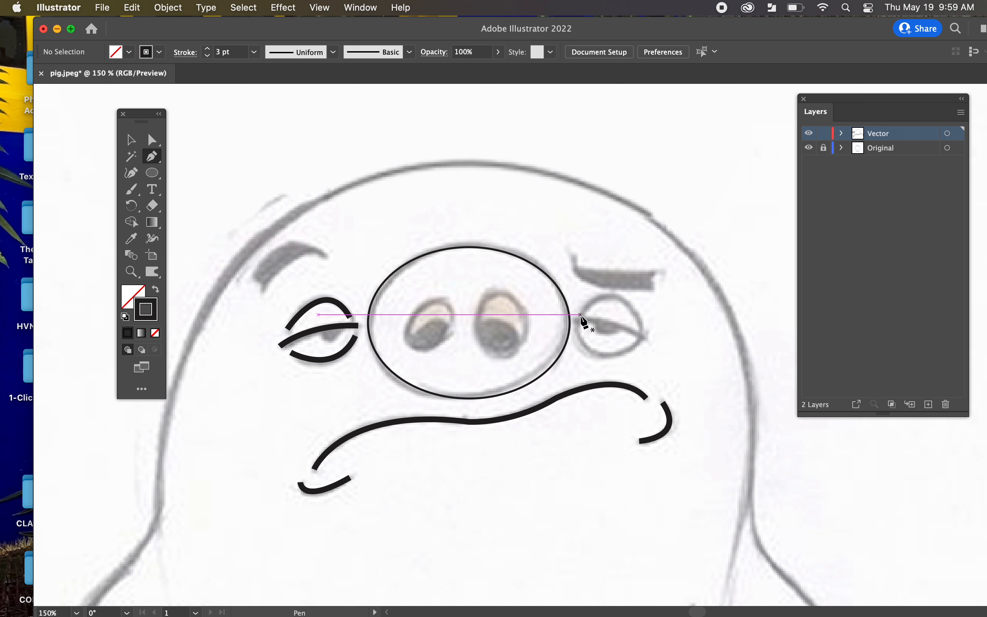
{"action": "left_click", "coordinate": [581, 315]}
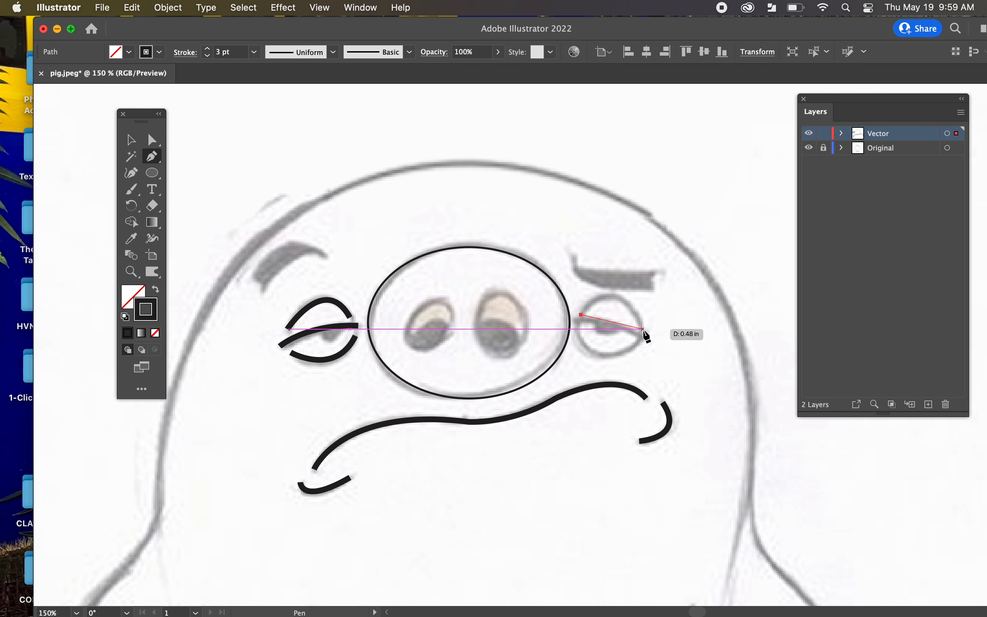
{"action": "key", "text": "super+z"}
{"action": "left_click", "coordinate": [575, 323]}
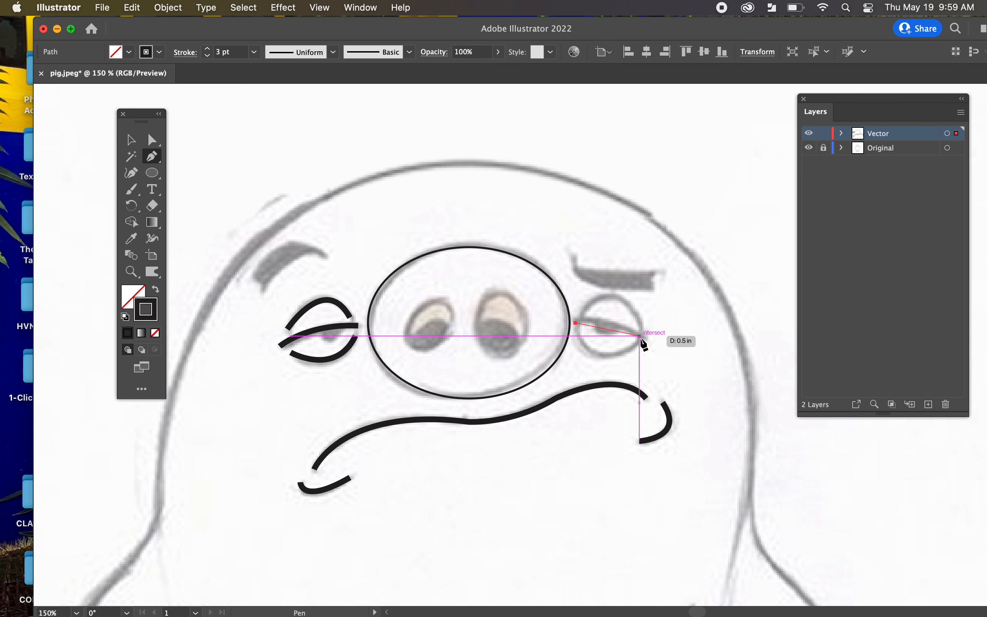
{"action": "left_click_drag", "start_coordinate": [646, 339], "coordinate": [677, 361]}
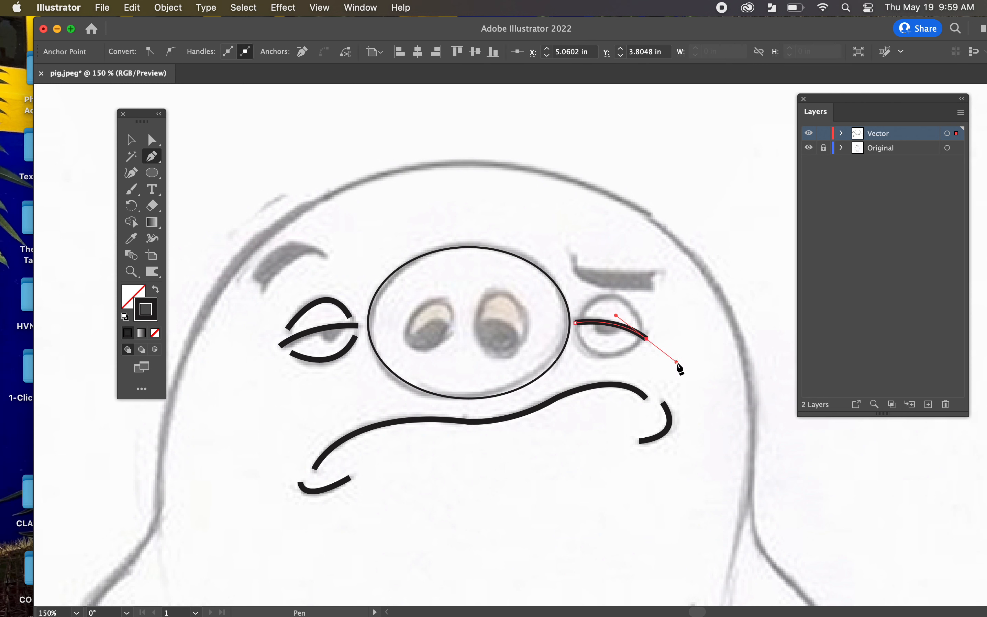
{"action": "left_click", "coordinate": [575, 330]}
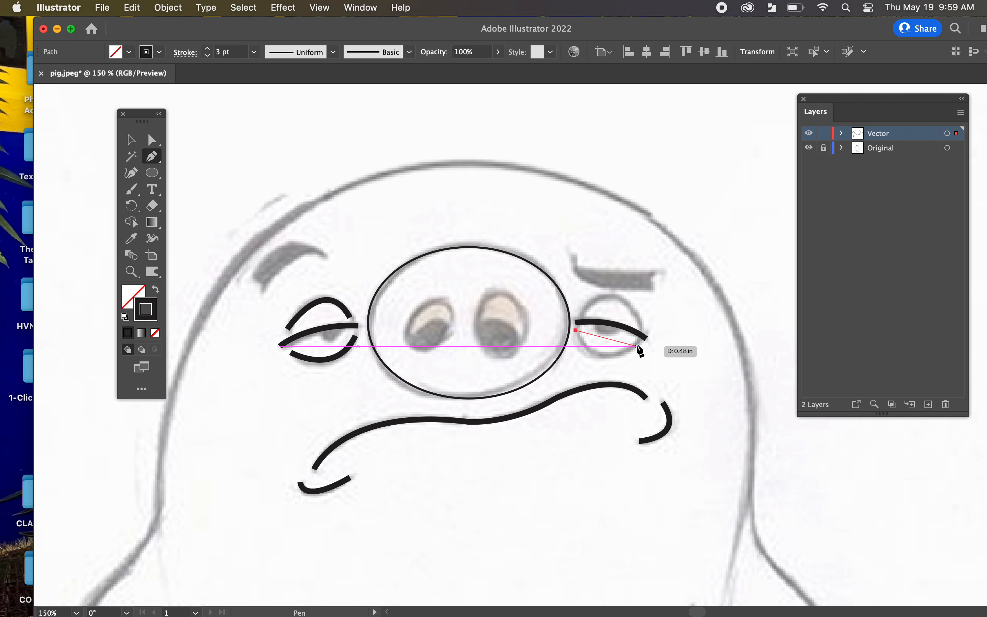
{"action": "left_click_drag", "start_coordinate": [639, 343], "coordinate": [678, 308]}
{"action": "left_click", "coordinate": [581, 315]}
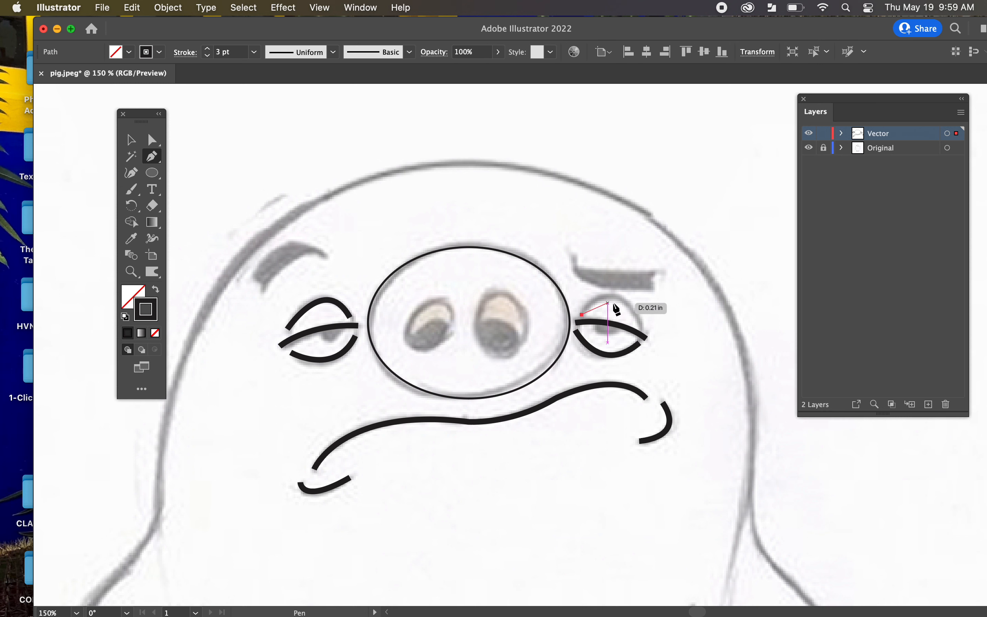
{"action": "left_click_drag", "start_coordinate": [639, 325], "coordinate": [659, 384]}
{"action": "left_click", "coordinate": [657, 284], "text": "super"}
Trace the right eyebrow as a closed path with a pointed inner tip and a curved lower edge, leaving it deselected
{"action": "left_click_drag", "start_coordinate": [653, 286], "coordinate": [647, 273]}
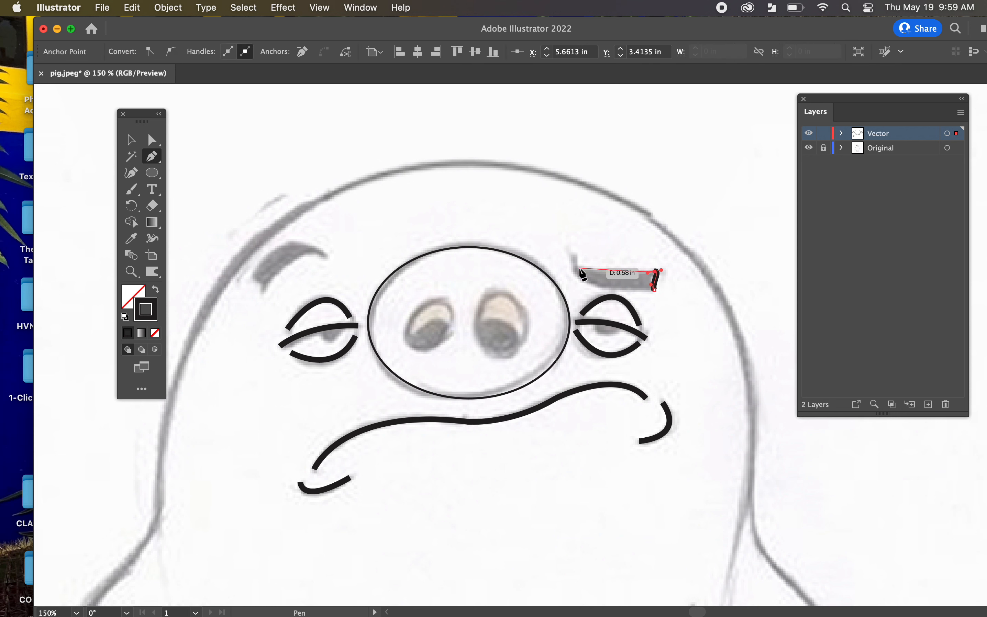
{"action": "left_click", "coordinate": [579, 268]}
{"action": "left_click_drag", "start_coordinate": [575, 269], "coordinate": [575, 282]}
{"action": "left_click", "coordinate": [576, 274]}
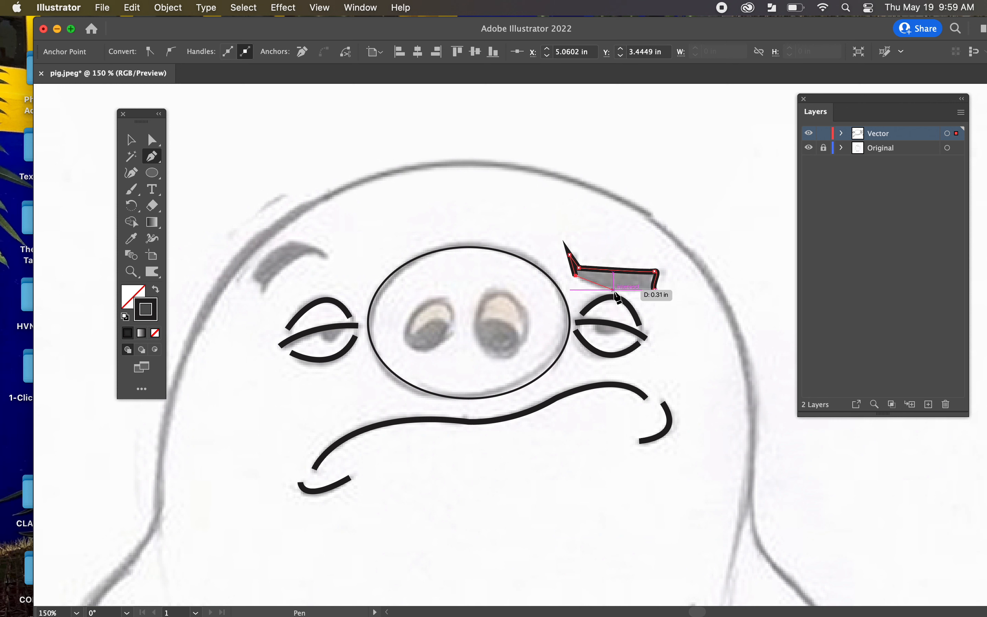
{"action": "key", "text": "super+z"}
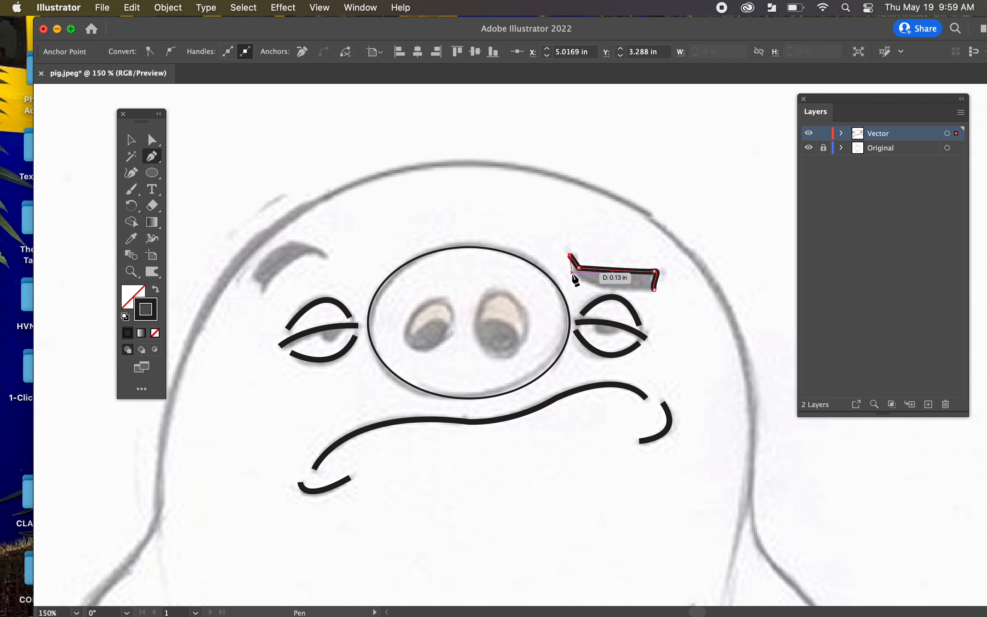
{"action": "left_click", "coordinate": [572, 273]}
{"action": "left_click_drag", "start_coordinate": [654, 291], "coordinate": [707, 283]}
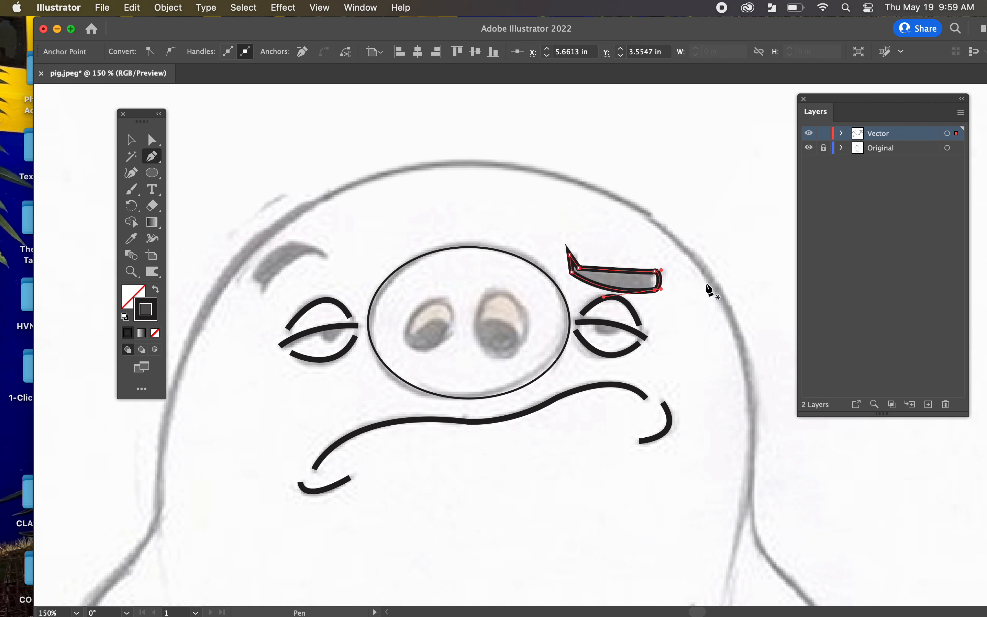
{"action": "key", "text": "v"}
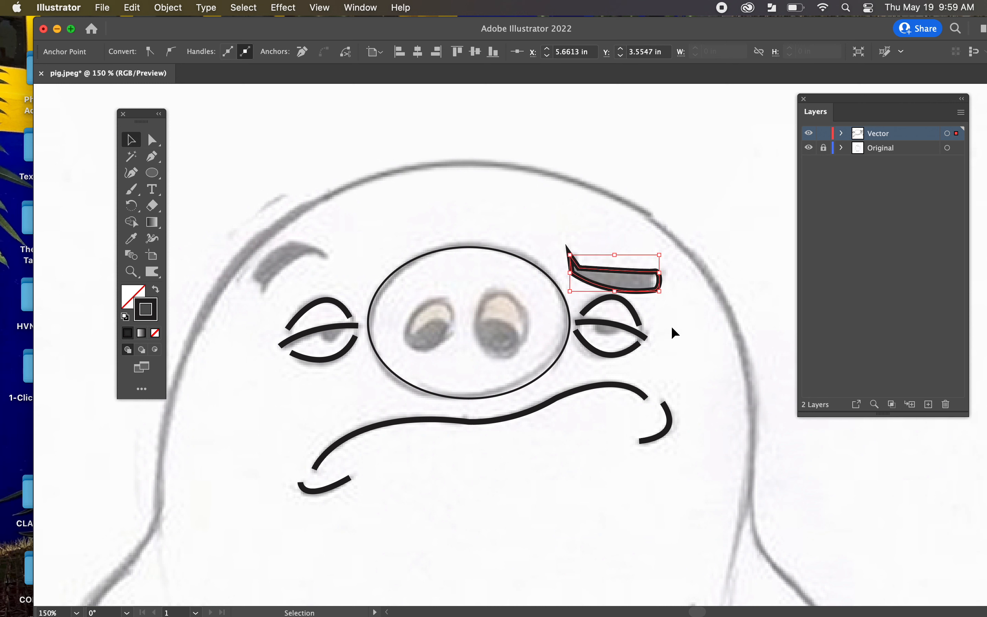
{"action": "left_click", "coordinate": [699, 335]}
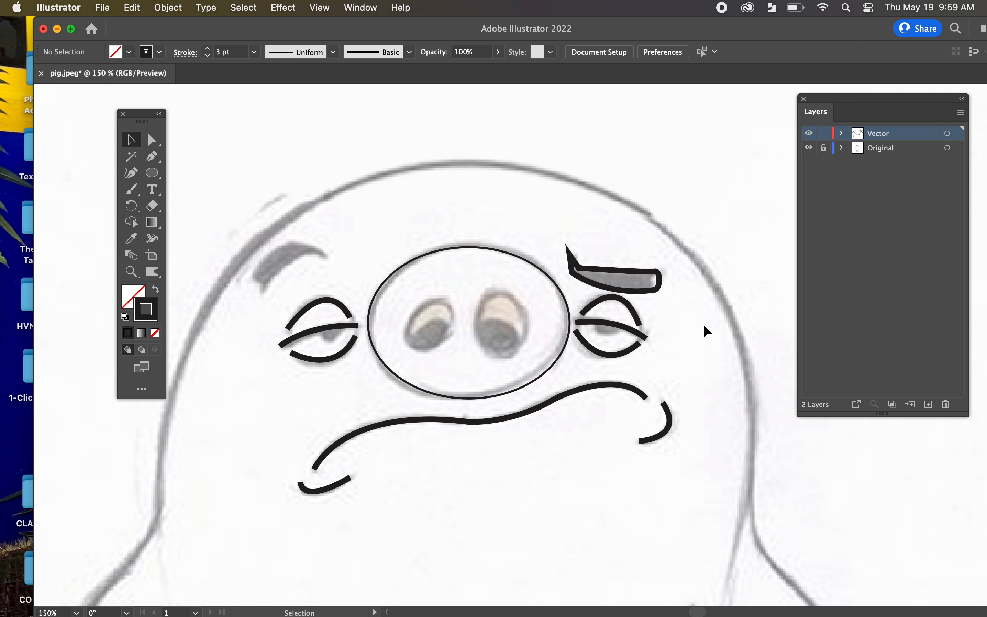
Trace the left eyebrow as a closed path with an arched upper edge and a notched, pointed outer end
{"action": "key", "text": "p"}
{"action": "left_click_drag", "start_coordinate": [328, 260], "coordinate": [256, 290]}
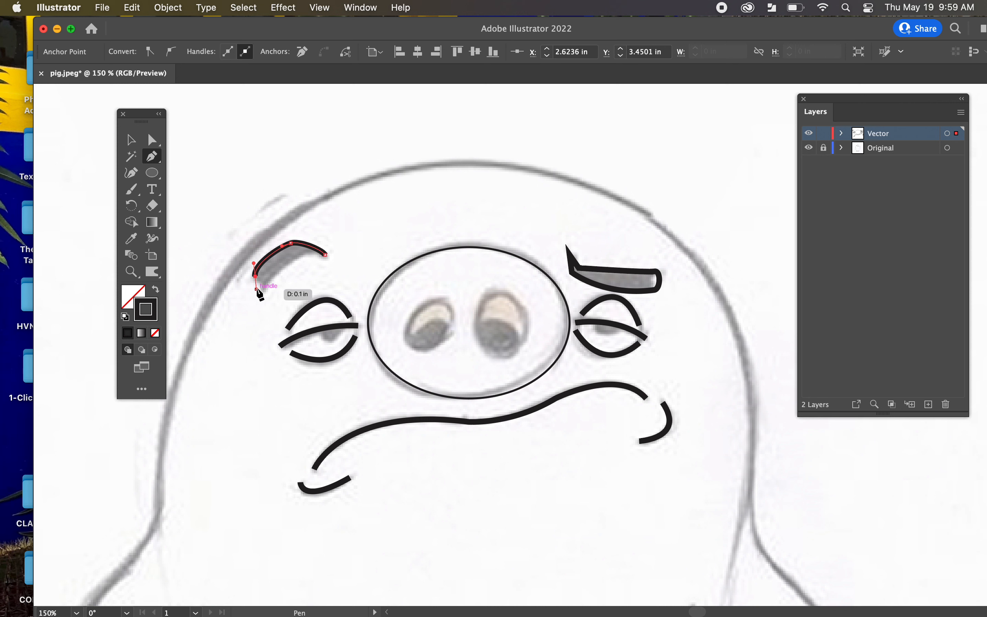
{"action": "left_click", "coordinate": [256, 277]}
{"action": "left_click", "coordinate": [263, 283]}
{"action": "left_click", "coordinate": [265, 294]}
{"action": "left_click_drag", "start_coordinate": [319, 255], "coordinate": [354, 254]}
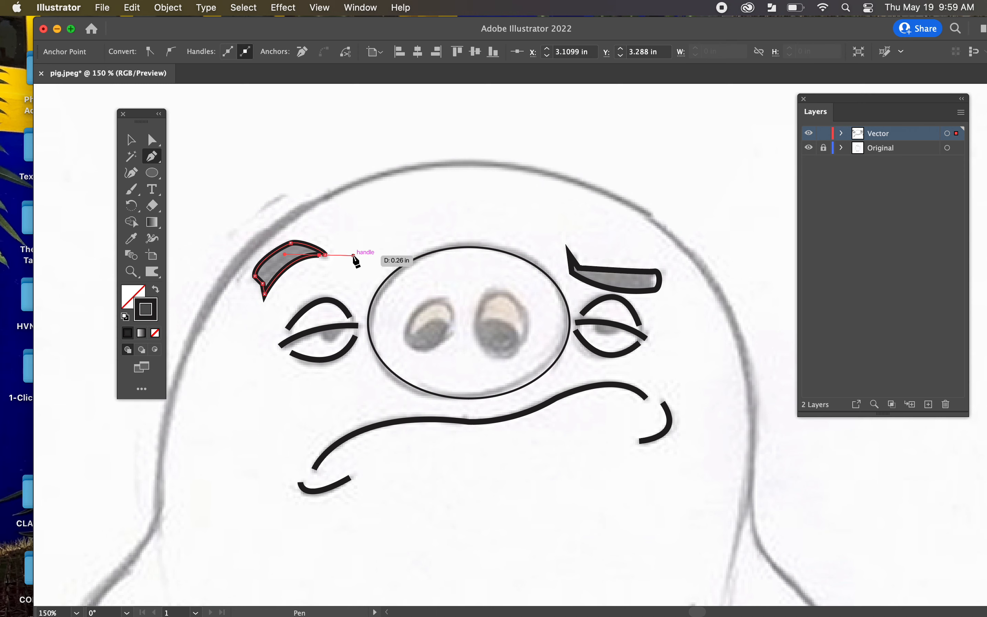
Trace the belly line above the feet as a single open, downward-bowed curve
{"action": "scroll", "coordinate": [404, 492], "scroll_direction": "down", "scroll_amount": 10}
{"action": "scroll", "coordinate": [404, 492], "scroll_direction": "left", "scroll_amount": 5}
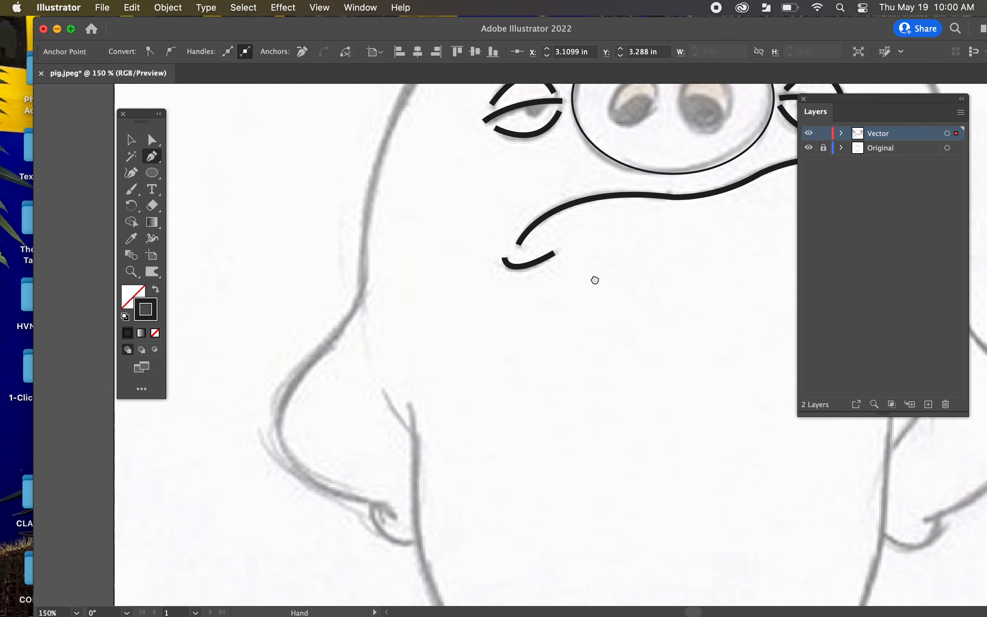
{"action": "scroll", "coordinate": [529, 372], "scroll_direction": "down", "scroll_amount": 10}
{"action": "scroll", "coordinate": [529, 372], "scroll_direction": "right", "scroll_amount": 5}
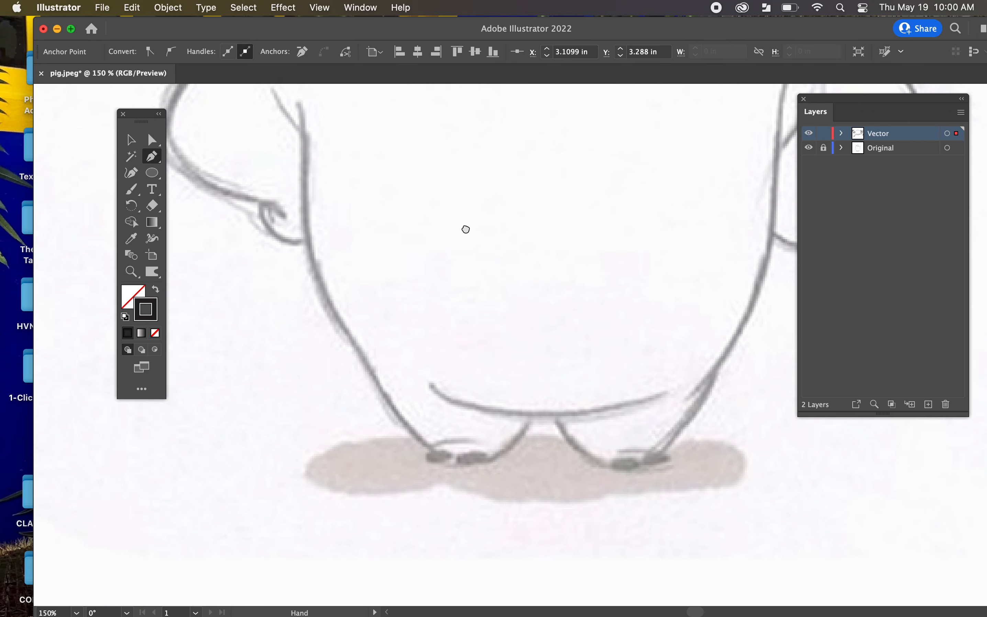
{"action": "left_click", "coordinate": [435, 413]}
{"action": "mouse_move", "coordinate": [665, 420]}
{"action": "left_mouse_down"}
{"action": "mouse_move", "coordinate": [766, 377]}
{"action": "mouse_move", "coordinate": [833, 371]}
{"action": "left_mouse_up"}
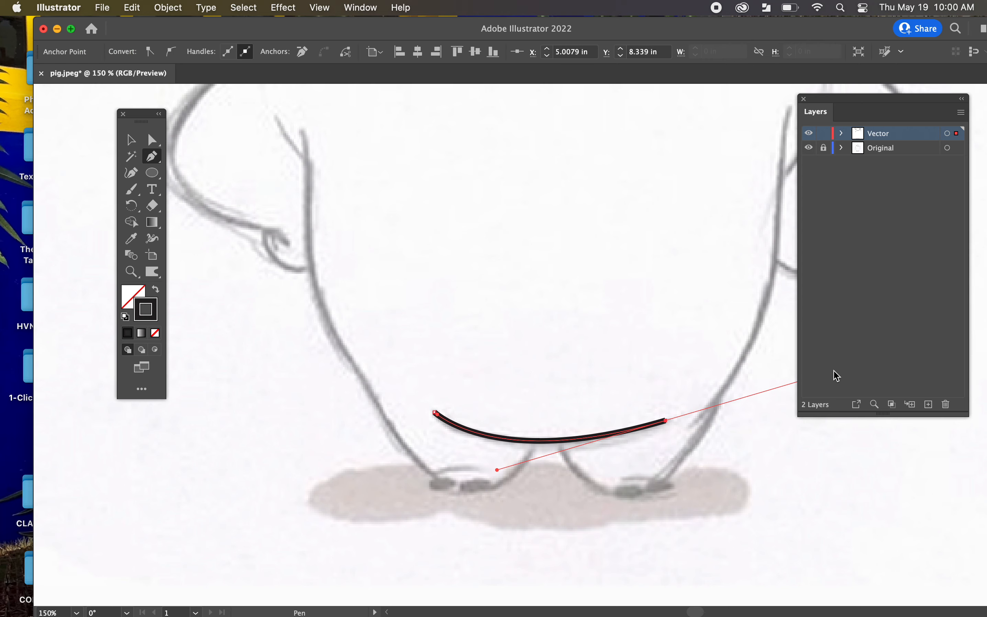
{"action": "left_click_drag", "start_coordinate": [645, 377], "coordinate": [586, 415]}
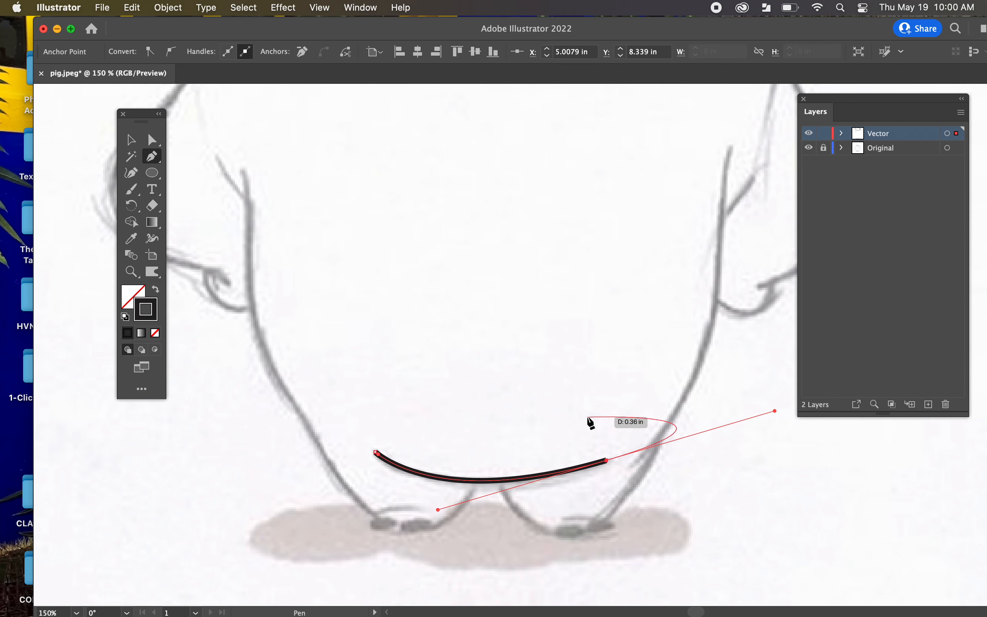
{"action": "key", "text": "Escape"}
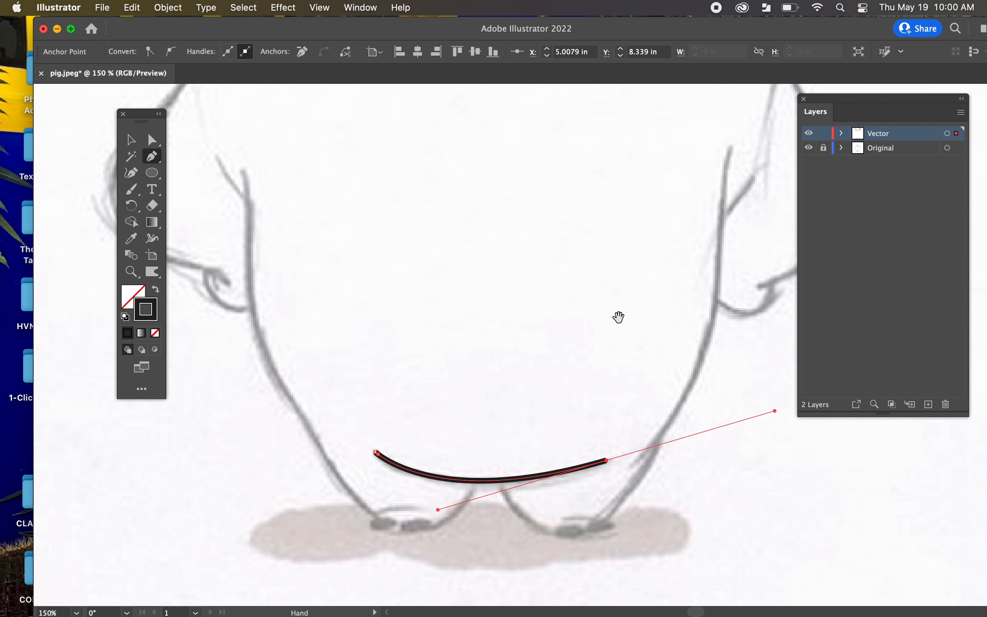
Trace the left foot, leg and body side as one open path from below the belly line up to the armpit
{"action": "scroll", "coordinate": [551, 346], "scroll_direction": "up", "scroll_amount": 15}
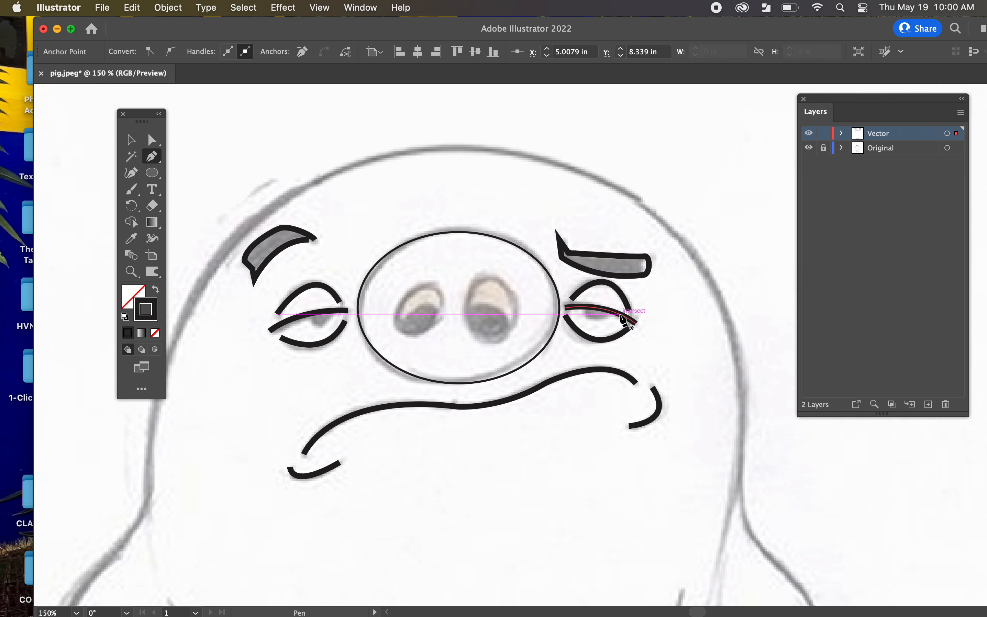
{"action": "left_click_drag", "start_coordinate": [694, 539], "coordinate": [613, 416]}
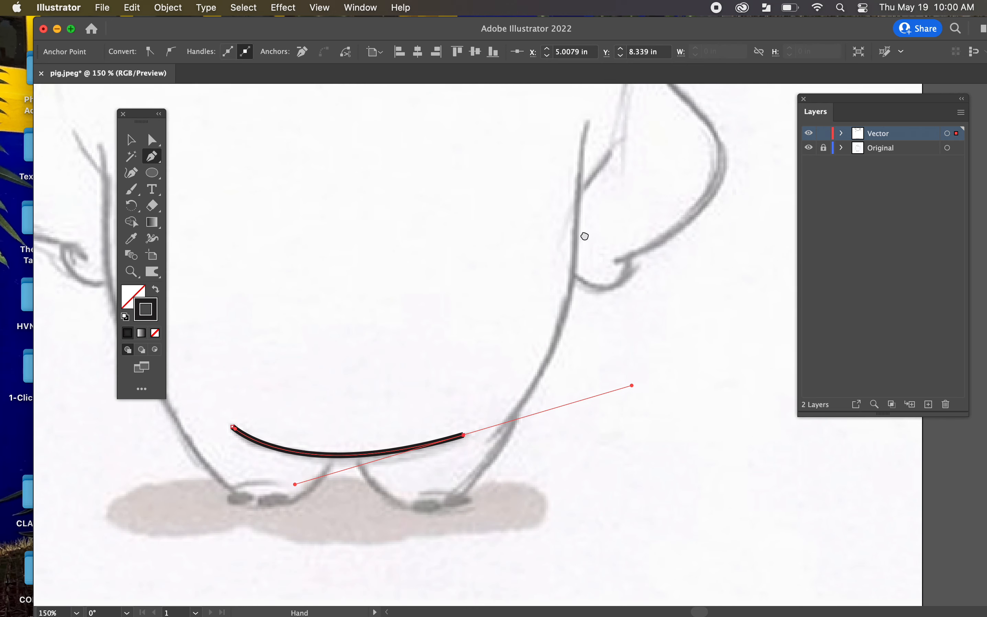
{"action": "mouse_move", "coordinate": [581, 235]}
{"action": "left_mouse_down"}
{"action": "mouse_move", "coordinate": [576, 299]}
{"action": "mouse_move", "coordinate": [705, 238]}
{"action": "left_mouse_up"}
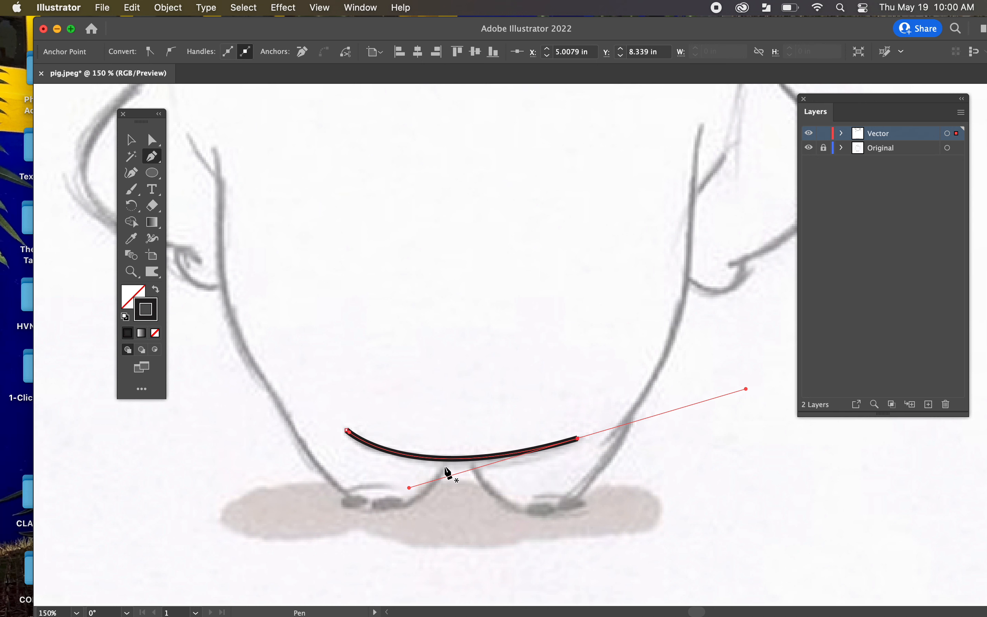
{"action": "left_click_drag", "start_coordinate": [444, 467], "coordinate": [369, 503]}
{"action": "left_click_drag", "start_coordinate": [311, 489], "coordinate": [313, 484]}
{"action": "left_click", "coordinate": [278, 402]}
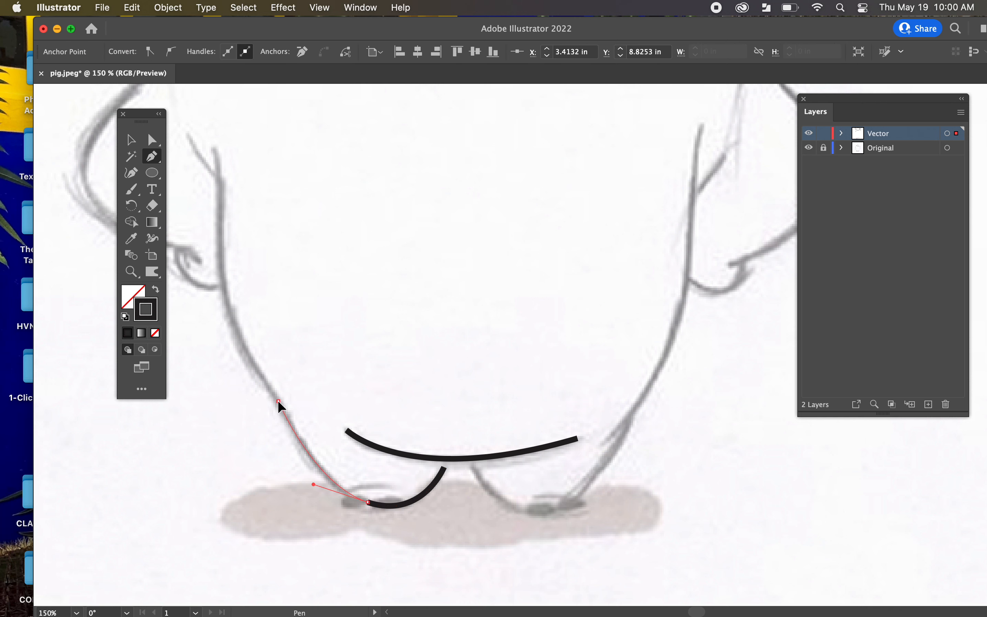
{"action": "left_click_drag", "start_coordinate": [226, 300], "coordinate": [219, 255]}
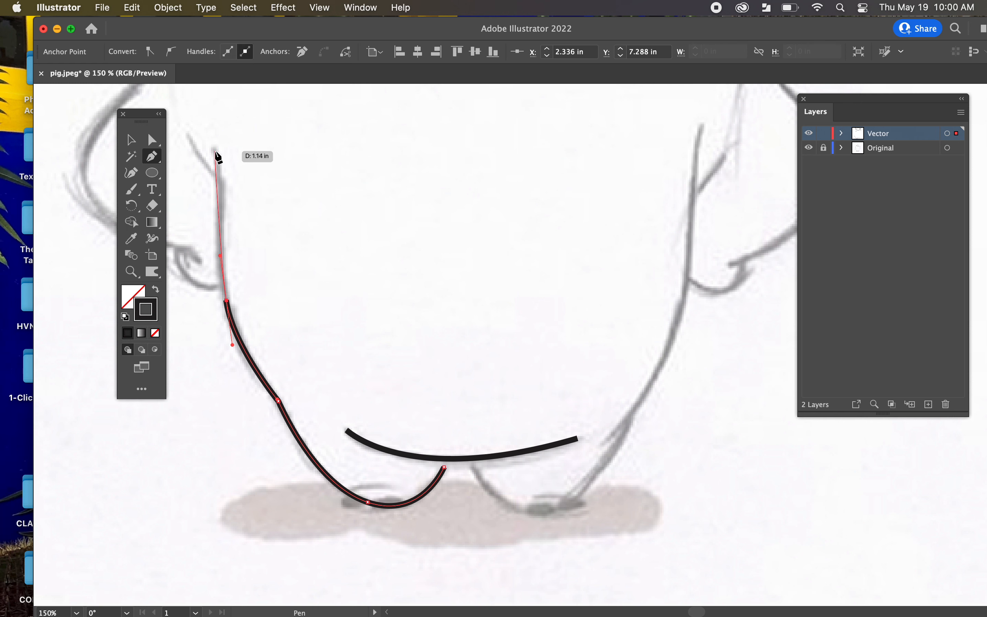
{"action": "mouse_move", "coordinate": [215, 151]}
{"action": "left_mouse_down"}
{"action": "mouse_move", "coordinate": [203, 124]}
{"action": "mouse_move", "coordinate": [291, 187]}
{"action": "left_mouse_up"}
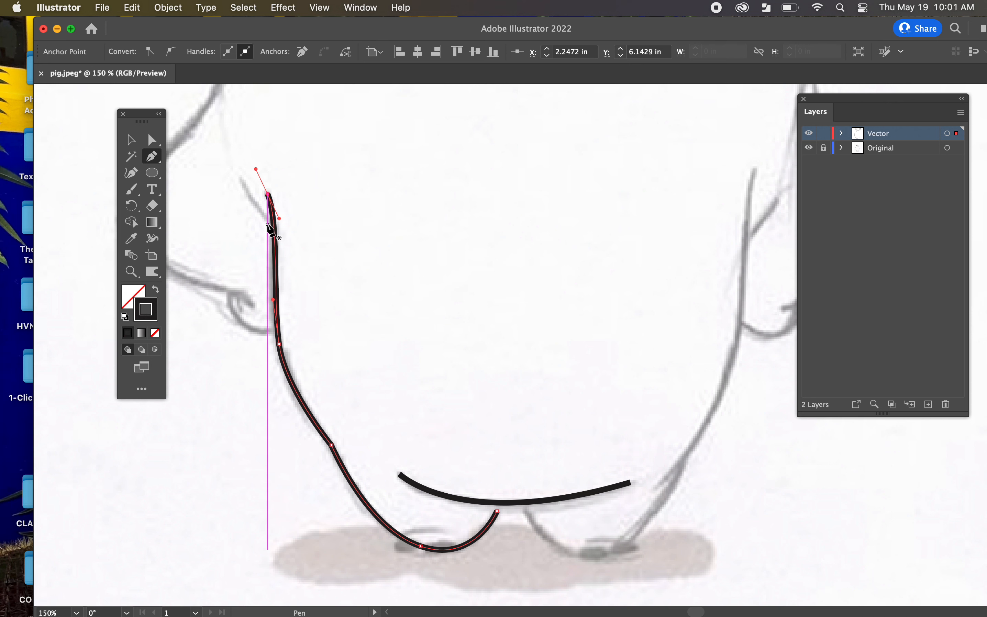
Trace the short crease line at the left armpit as a separate open curve beside the body outline
{"action": "left_click_drag", "start_coordinate": [239, 179], "coordinate": [285, 241]}
{"action": "key", "text": "Escape"}
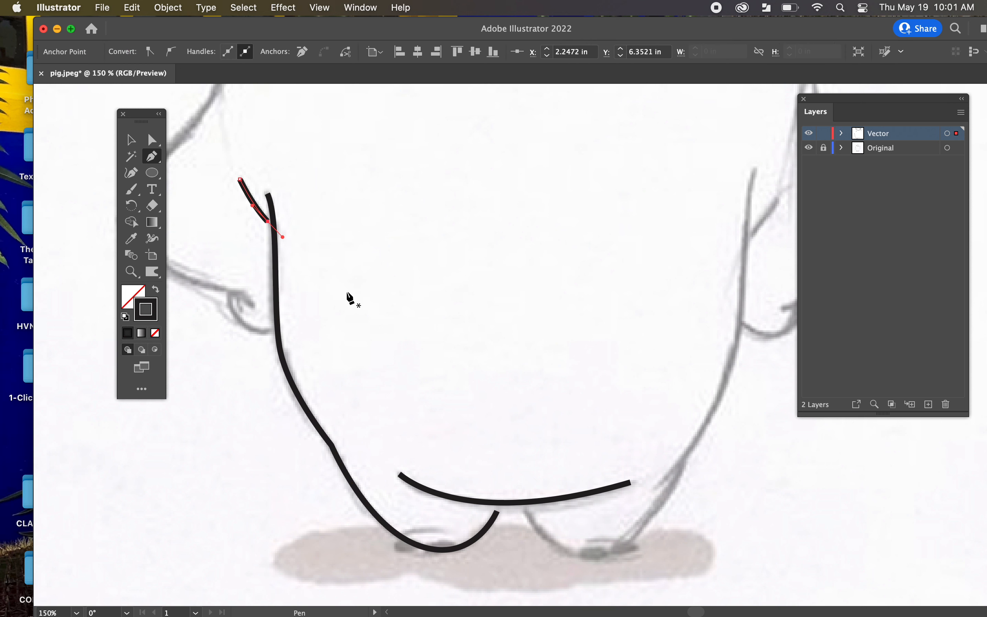
{"action": "left_click", "coordinate": [346, 291]}
{"action": "key", "text": "super+z"}
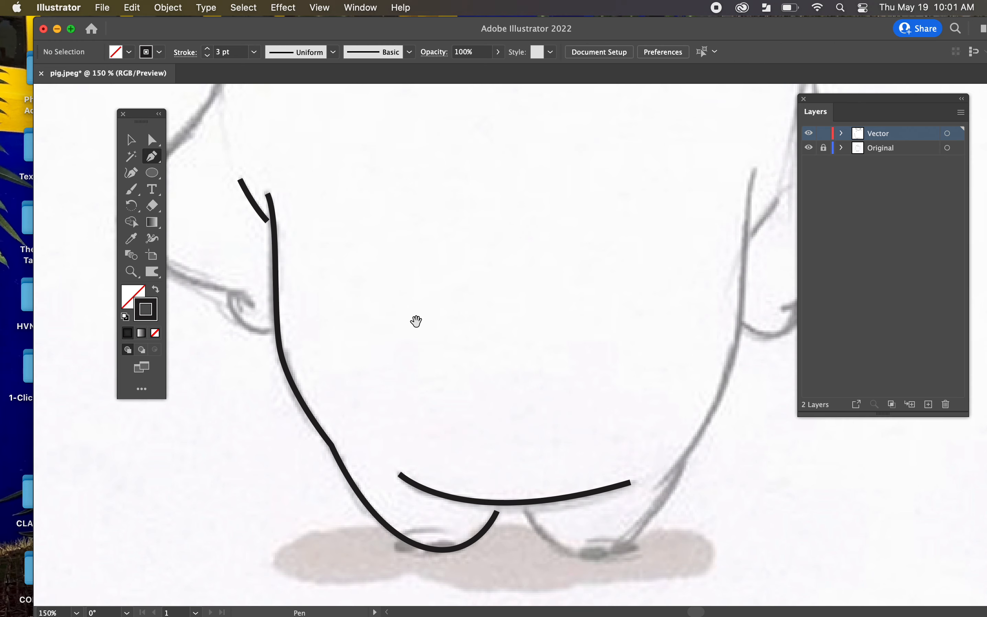
Trace the underside of the left hand as a short open curve starting at the body outline
{"action": "left_click_drag", "start_coordinate": [415, 321], "coordinate": [588, 450]}
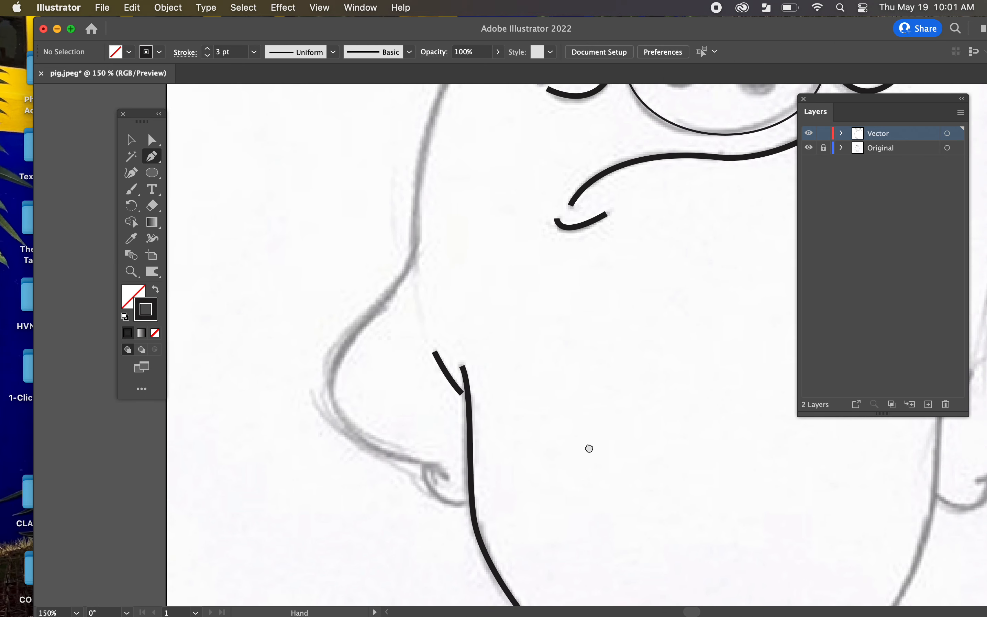
{"action": "left_click", "coordinate": [467, 505]}
{"action": "left_click_drag", "start_coordinate": [422, 470], "coordinate": [424, 440]}
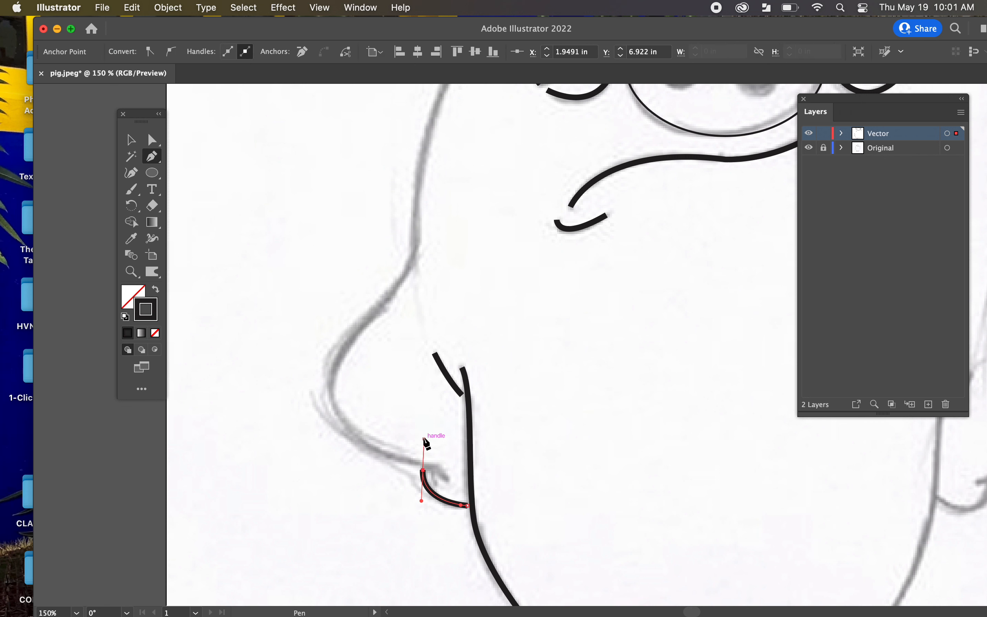
Trace the left arm as an open path from the thumb tip around the outer arm up to the side of the head
{"action": "left_click", "coordinate": [448, 481]}
{"action": "left_click", "coordinate": [434, 465]}
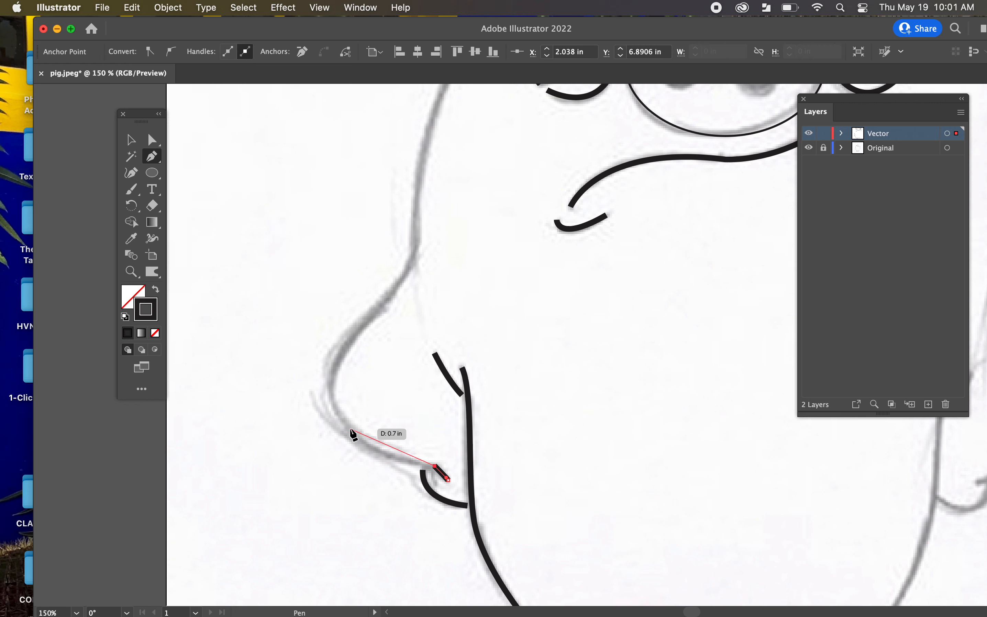
{"action": "left_click_drag", "start_coordinate": [336, 413], "coordinate": [328, 404]}
{"action": "left_click_drag", "start_coordinate": [310, 360], "coordinate": [311, 361]}
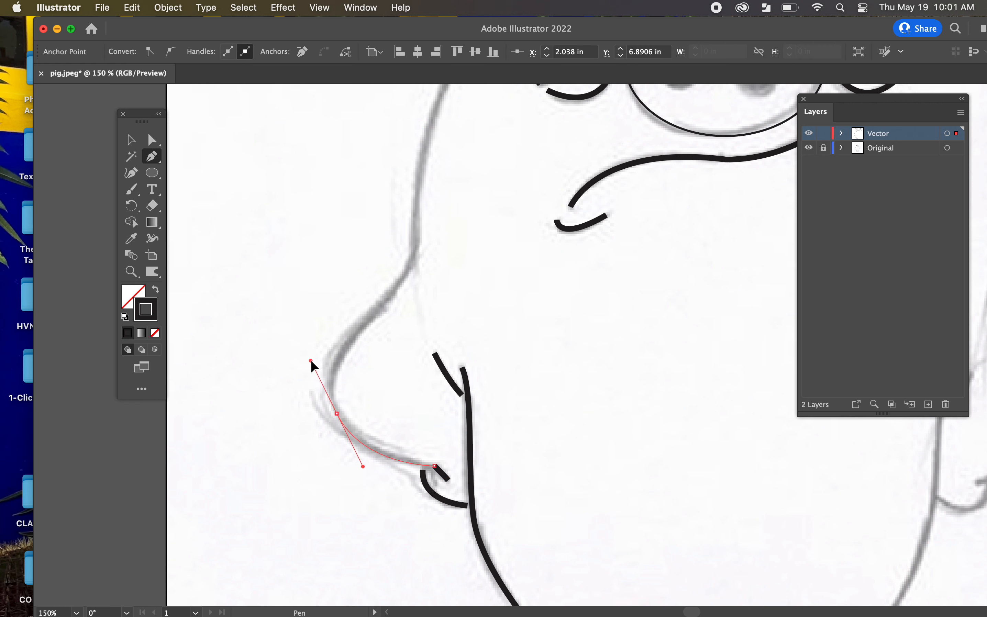
{"action": "left_click_drag", "start_coordinate": [386, 300], "coordinate": [415, 246]}
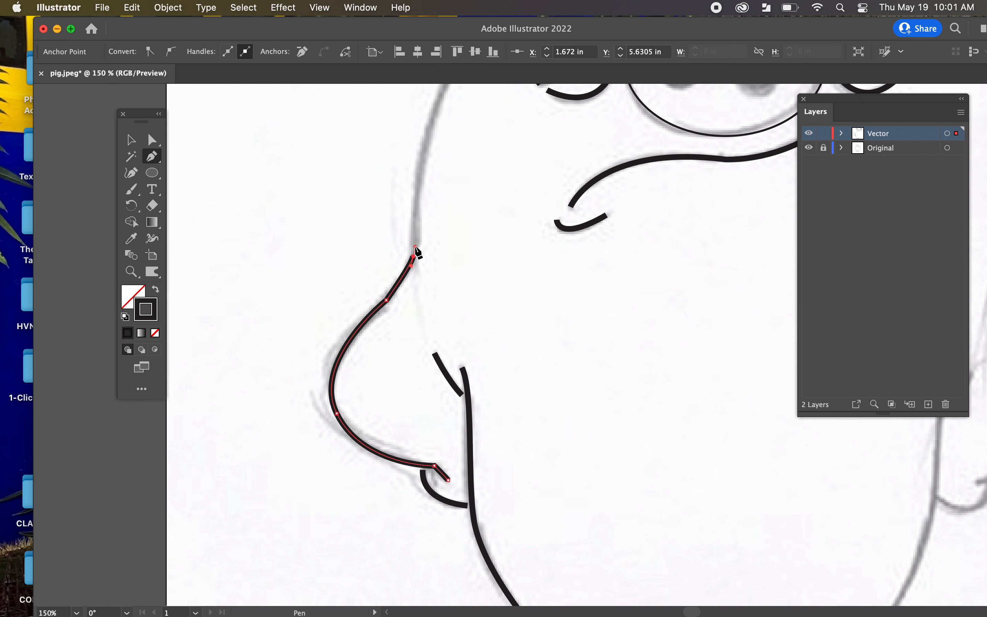
{"action": "key", "text": "Escape"}
Trace the short crease inside the left hand as a small open curve between the thumb tip and the hand's underside
{"action": "key", "text": "super+equal"}
{"action": "left_click_drag", "start_coordinate": [579, 574], "coordinate": [426, 206]}
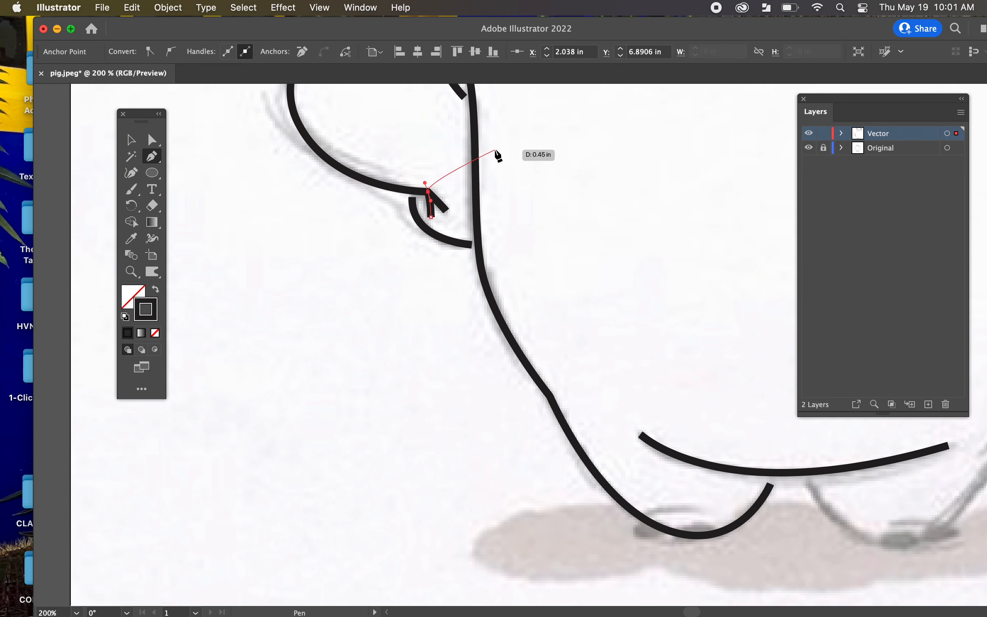
{"action": "key", "text": "Escape"}
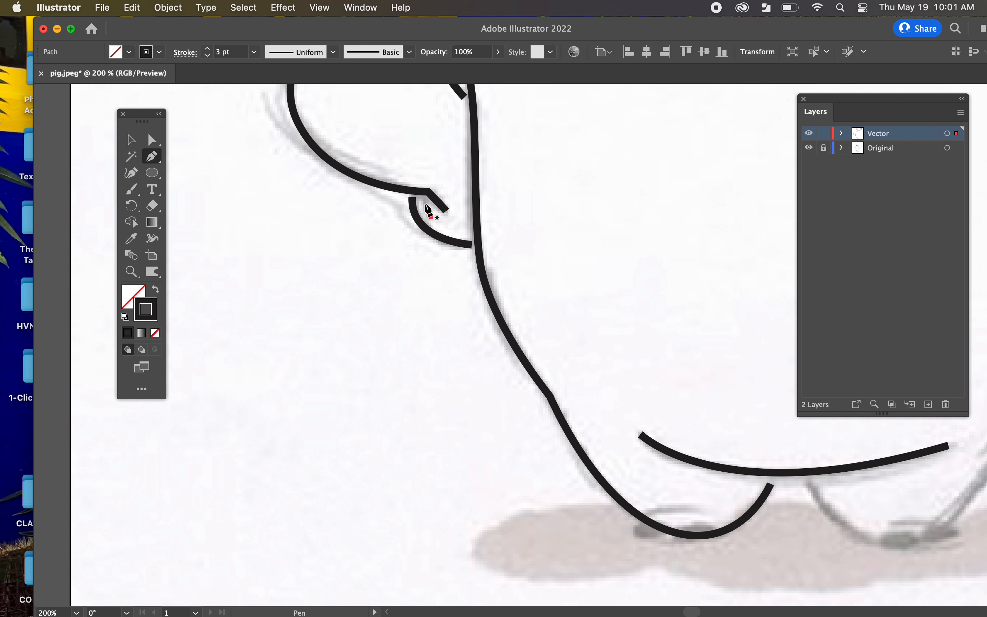
{"action": "left_click_drag", "start_coordinate": [427, 192], "coordinate": [428, 192]}
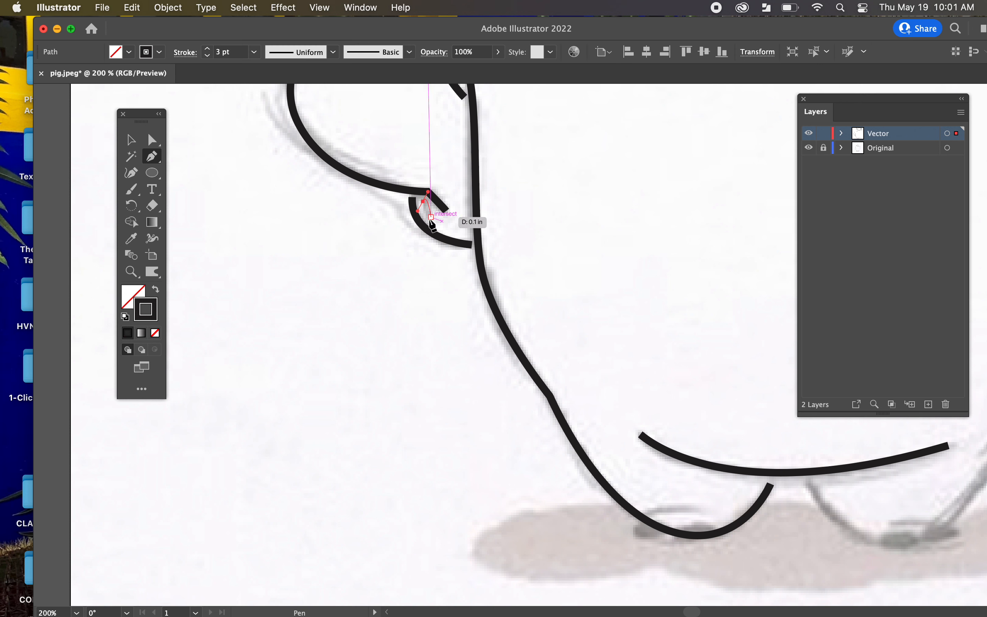
{"action": "key", "text": "Escape"}
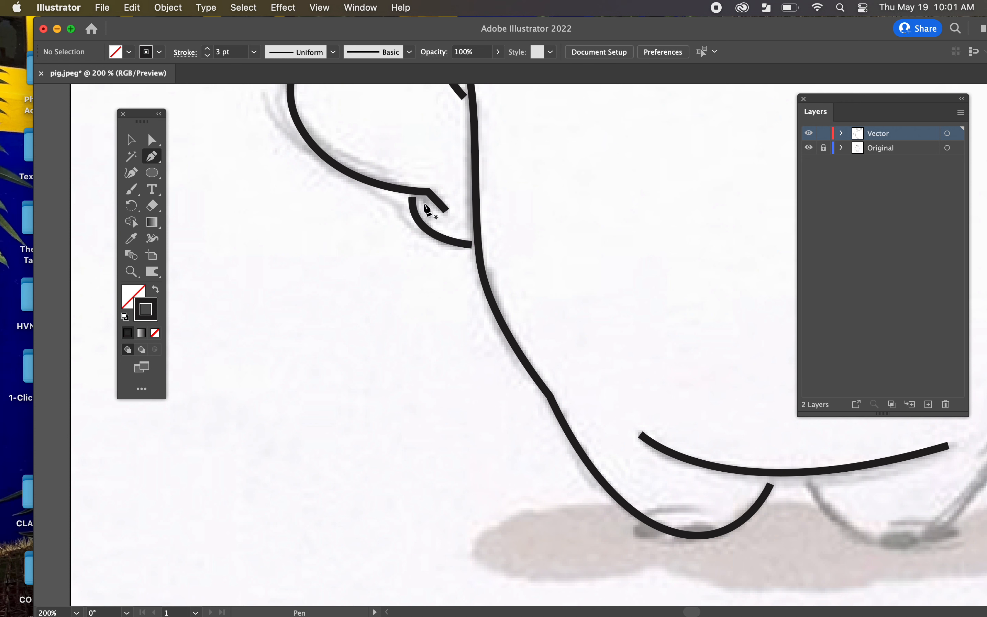
{"action": "left_click", "coordinate": [423, 201]}
{"action": "left_click_drag", "start_coordinate": [431, 217], "coordinate": [444, 230]}
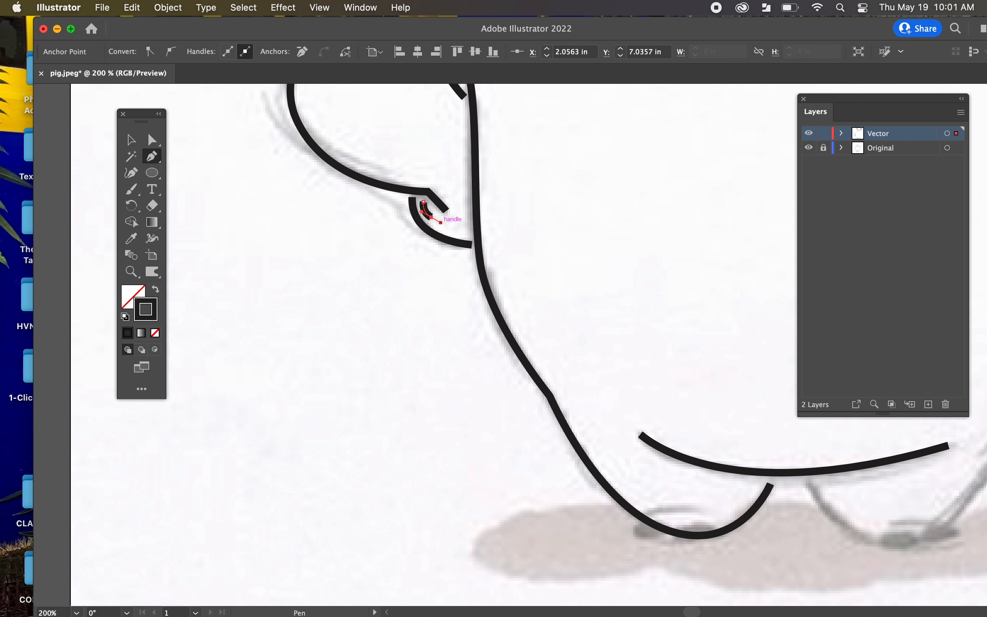
Trace the head outline as one open path from the left arm's upper end over the top of the head and down to the right shoulder
{"action": "left_click_drag", "start_coordinate": [501, 172], "coordinate": [538, 509]}
{"action": "left_click_drag", "start_coordinate": [550, 326], "coordinate": [492, 509]}
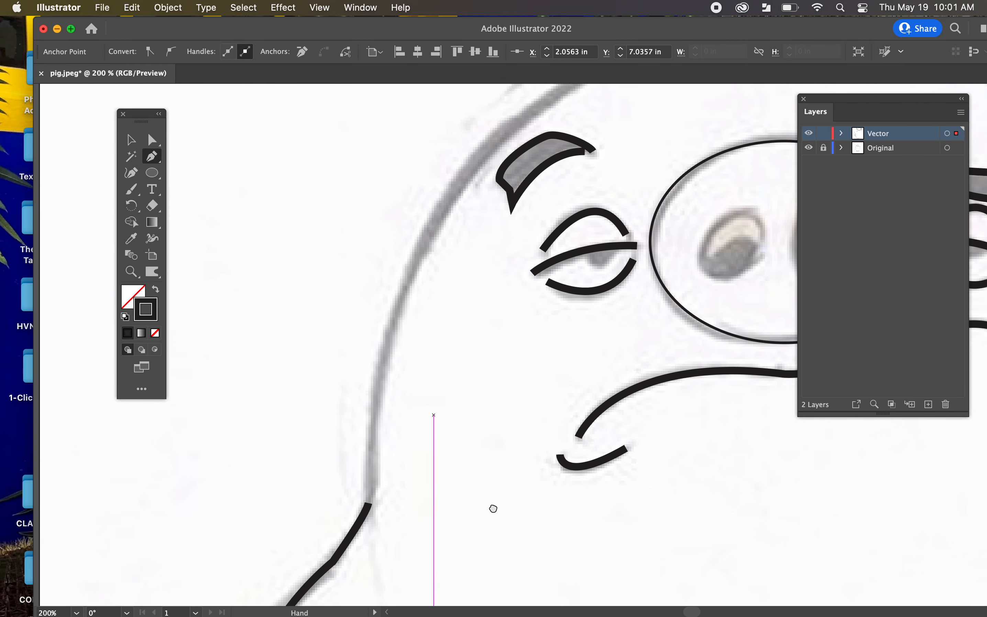
{"action": "left_click", "coordinate": [374, 513]}
{"action": "left_click_drag", "start_coordinate": [442, 181], "coordinate": [486, 131]}
{"action": "scroll", "coordinate": [508, 93], "scroll_direction": "up", "scroll_amount": 10}
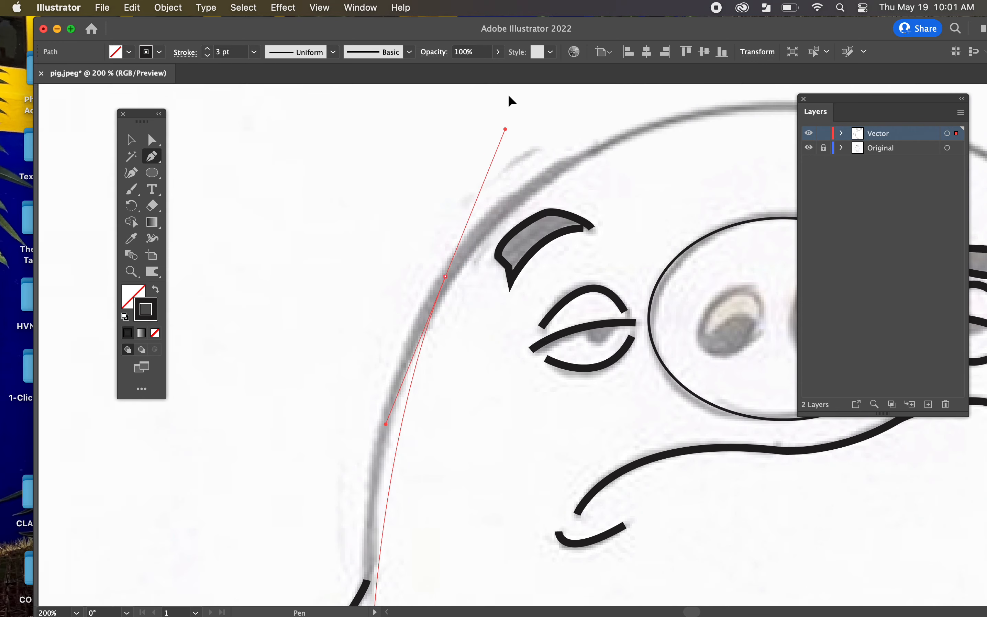
{"action": "left_click_drag", "start_coordinate": [549, 339], "coordinate": [549, 333]}
{"action": "mouse_move", "coordinate": [603, 458]}
{"action": "left_mouse_down"}
{"action": "mouse_move", "coordinate": [432, 117]}
{"action": "mouse_move", "coordinate": [376, 379]}
{"action": "mouse_move", "coordinate": [364, 346]}
{"action": "mouse_move", "coordinate": [425, 170]}
{"action": "mouse_move", "coordinate": [521, 69]}
{"action": "mouse_move", "coordinate": [474, 226]}
{"action": "mouse_move", "coordinate": [426, 276]}
{"action": "left_mouse_up"}
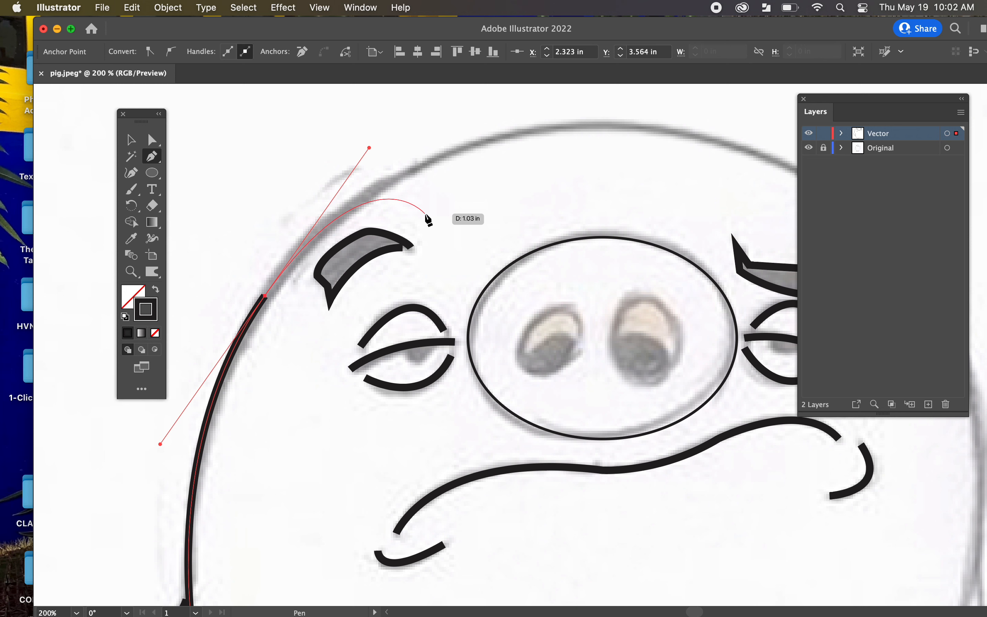
{"action": "key", "text": "space"}
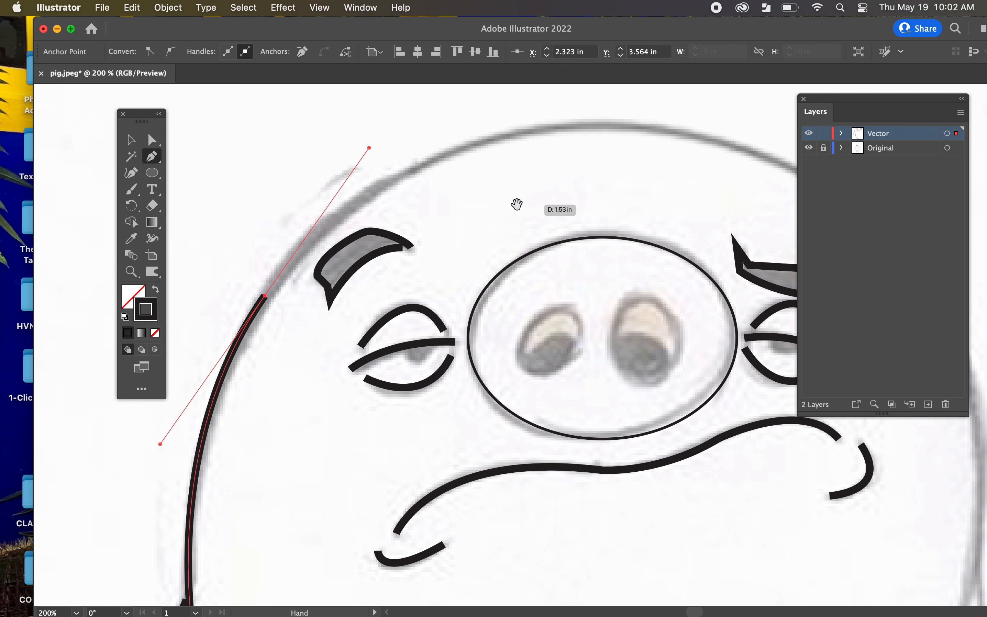
{"action": "left_click_drag", "start_coordinate": [581, 181], "coordinate": [490, 287]}
{"action": "mouse_move", "coordinate": [527, 230]}
{"action": "left_mouse_down"}
{"action": "mouse_move", "coordinate": [614, 238]}
{"action": "mouse_move", "coordinate": [510, 156]}
{"action": "mouse_move", "coordinate": [418, 124]}
{"action": "left_mouse_up"}
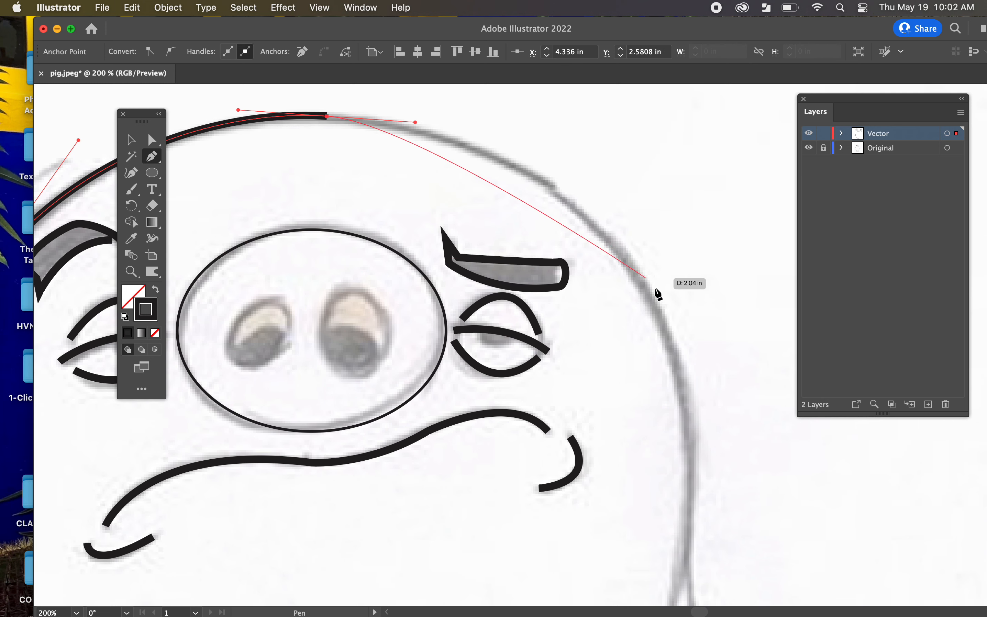
{"action": "left_click_drag", "start_coordinate": [660, 319], "coordinate": [620, 182]}
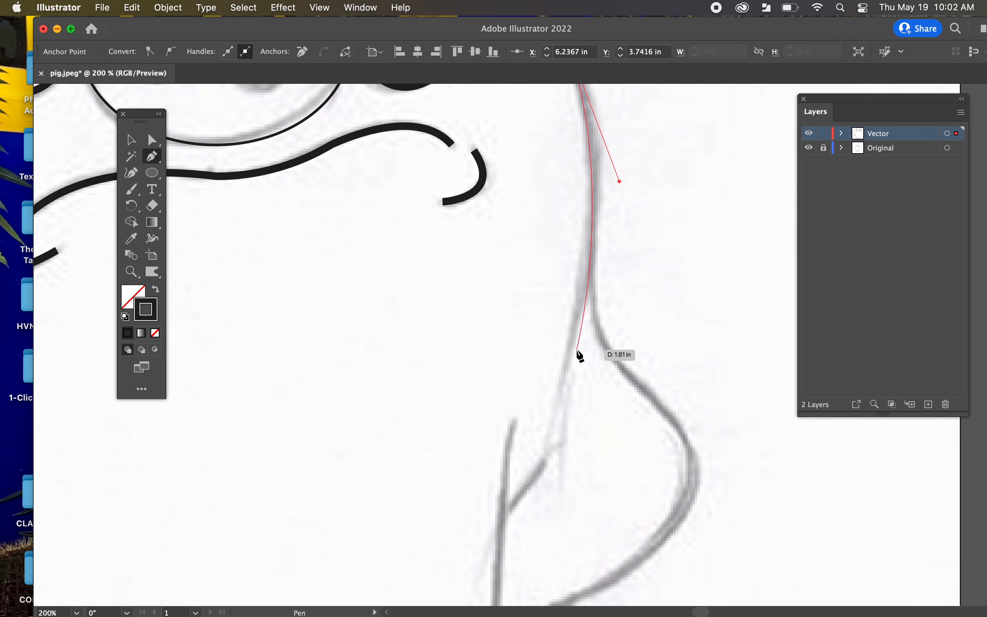
{"action": "left_click", "coordinate": [567, 374]}
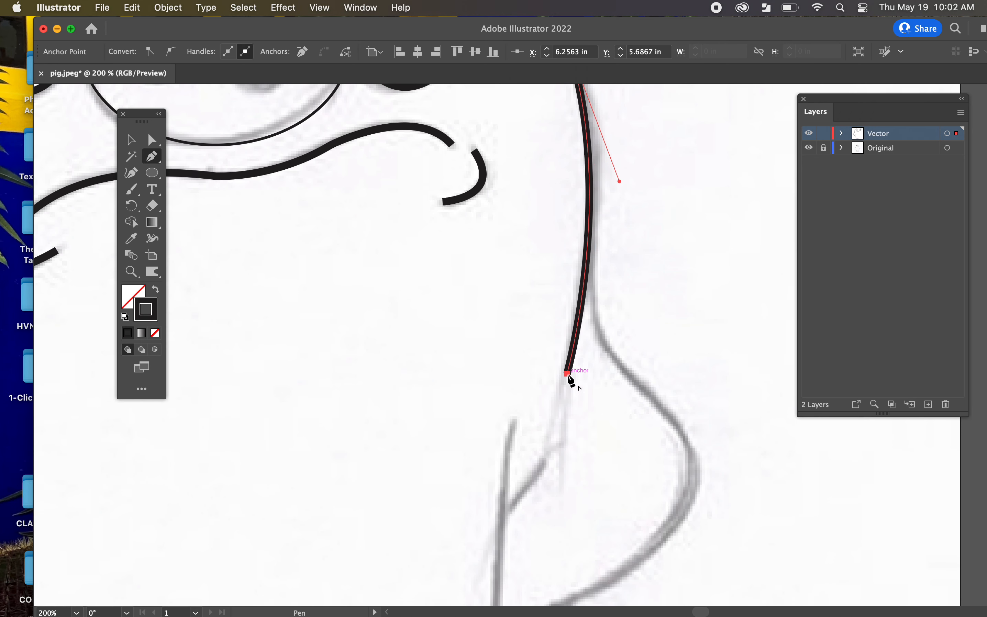
Trace the right arm as an open path from the side of the head around the outer arm to the hand
{"action": "left_click_drag", "start_coordinate": [632, 425], "coordinate": [565, 328]}
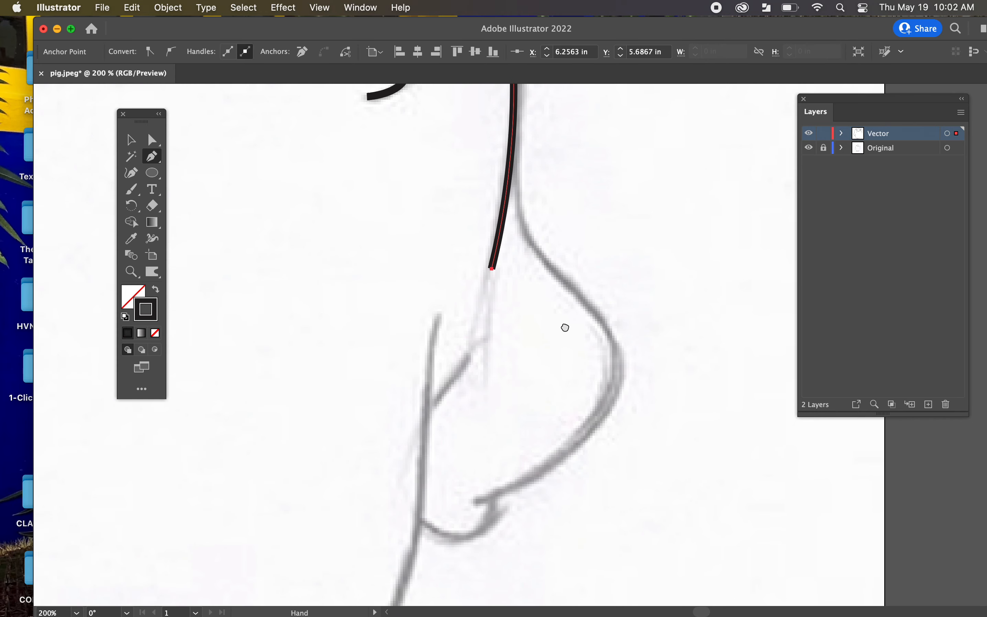
{"action": "left_click", "coordinate": [518, 152]}
{"action": "left_click_drag", "start_coordinate": [522, 226], "coordinate": [533, 244]}
{"action": "left_click_drag", "start_coordinate": [615, 349], "coordinate": [617, 377]}
{"action": "left_click_drag", "start_coordinate": [478, 500], "coordinate": [402, 372]}
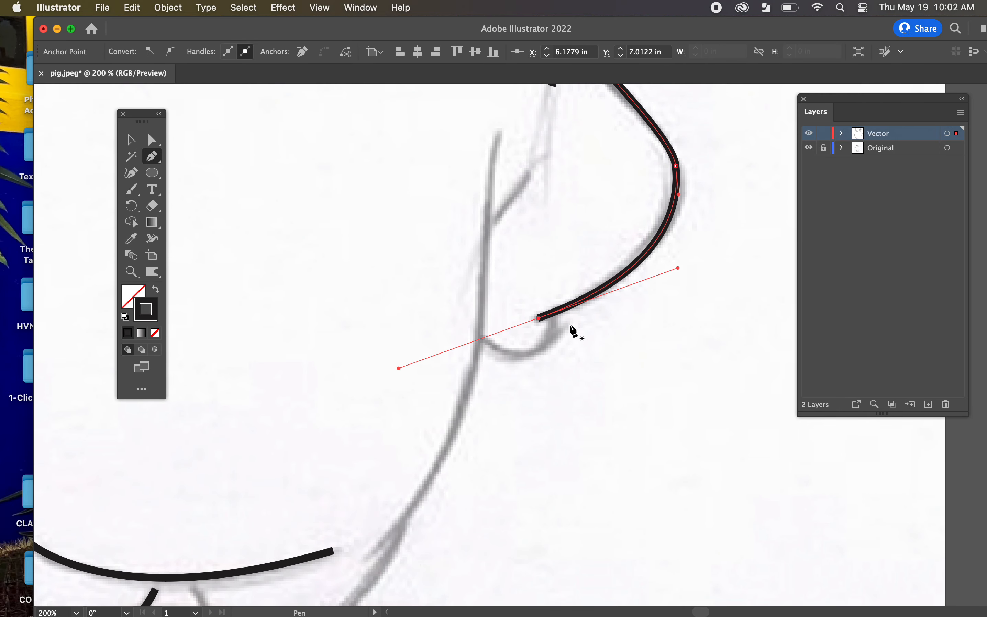
Trace the underside of the right hand as a short open curve ending at the body's side line
{"action": "left_click", "coordinate": [552, 321]}
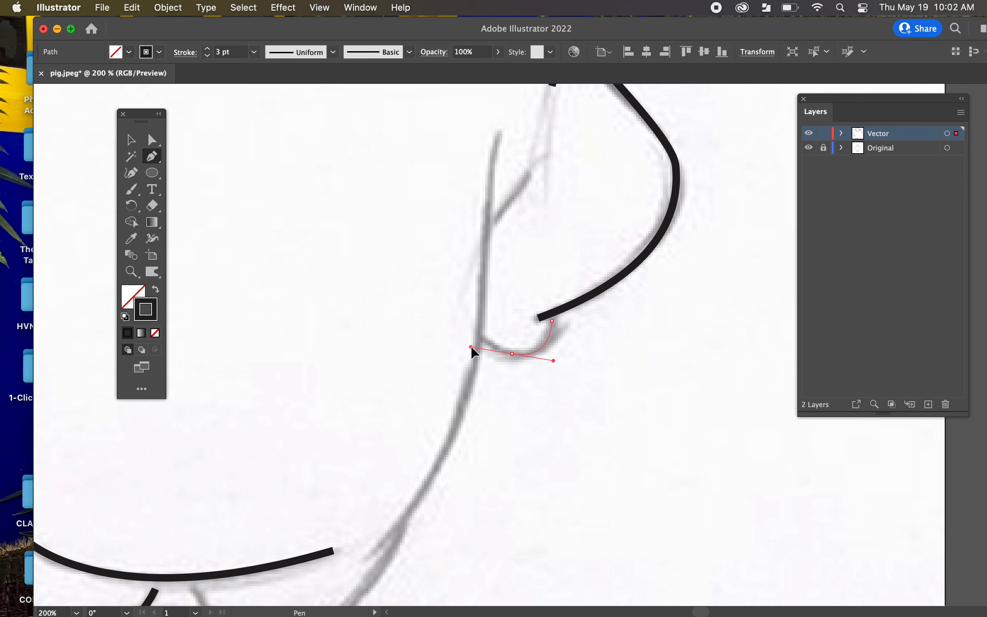
{"action": "left_click_drag", "start_coordinate": [478, 350], "coordinate": [478, 348]}
{"action": "left_click", "coordinate": [483, 337]}
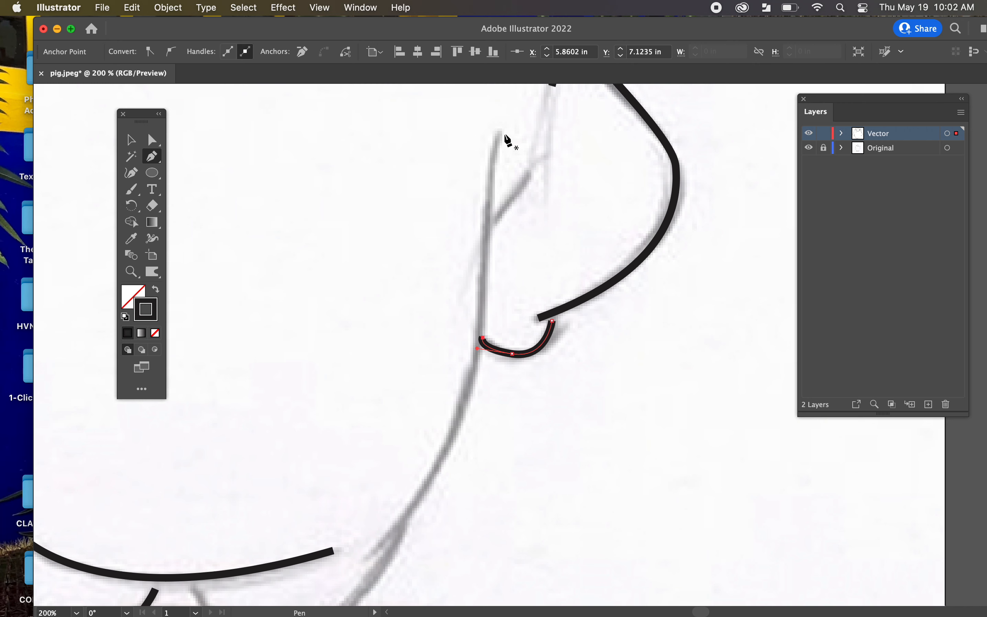
Trace the right body side as an open path from the armpit down to just beyond the belly line's right end
{"action": "left_click", "coordinate": [487, 233]}
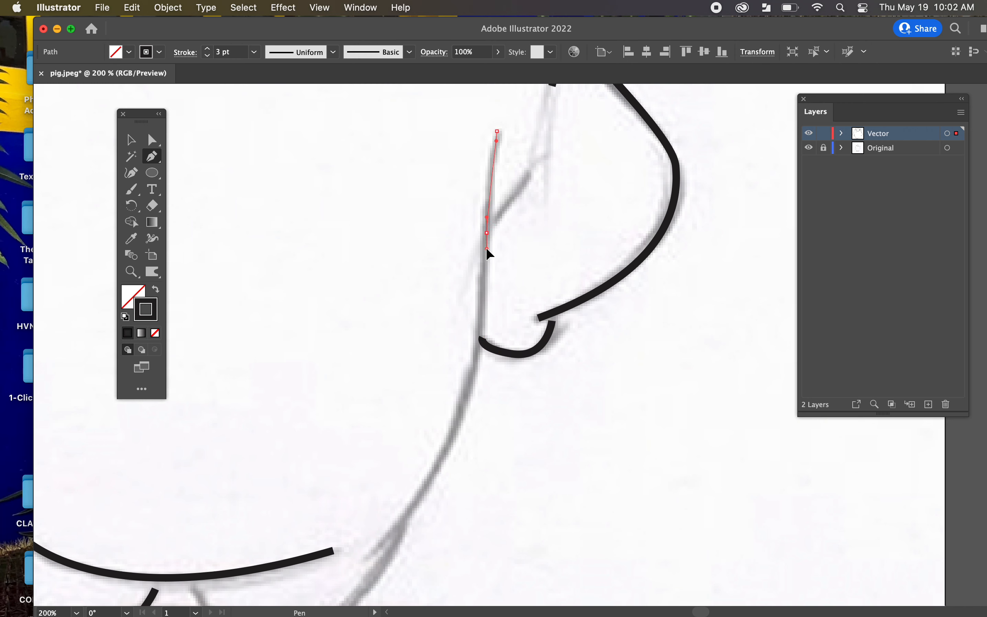
{"action": "left_click_drag", "start_coordinate": [424, 488], "coordinate": [435, 349]}
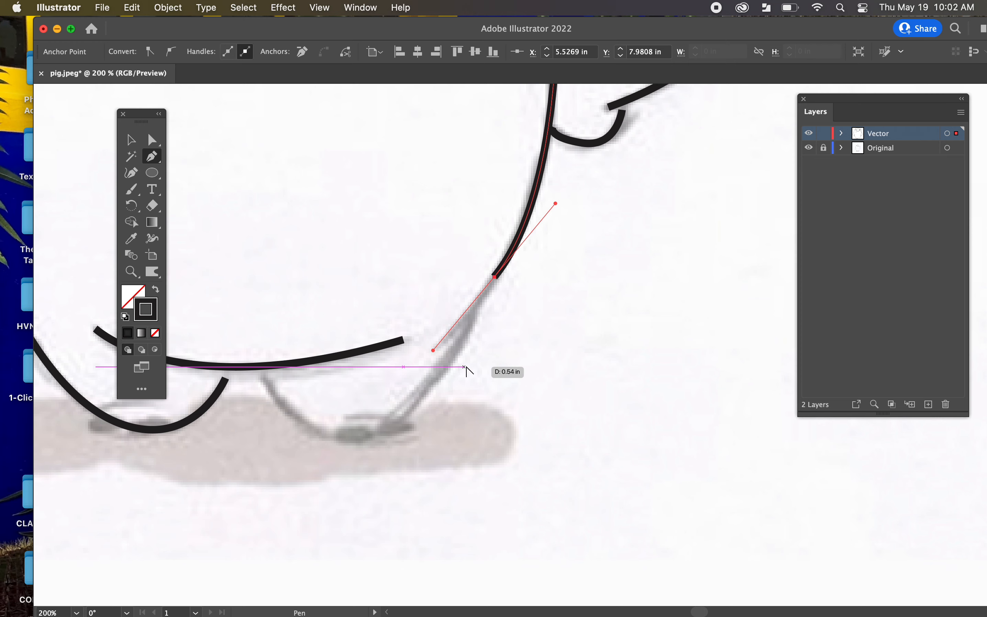
{"action": "left_click", "coordinate": [437, 348]}
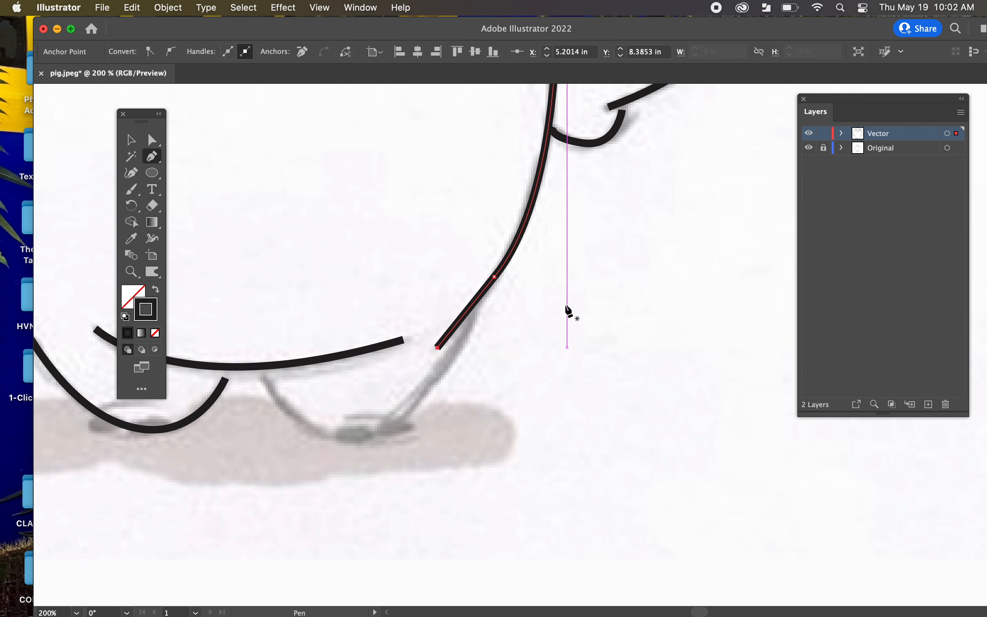
Trace the short crease line at the right armpit as a separate open curve beside the body side
{"action": "scroll", "coordinate": [539, 524], "scroll_direction": "down", "scroll_amount": 5}
{"action": "scroll", "coordinate": [539, 524], "scroll_direction": "left", "scroll_amount": 3}
{"action": "left_click_drag", "start_coordinate": [502, 306], "coordinate": [543, 247]}
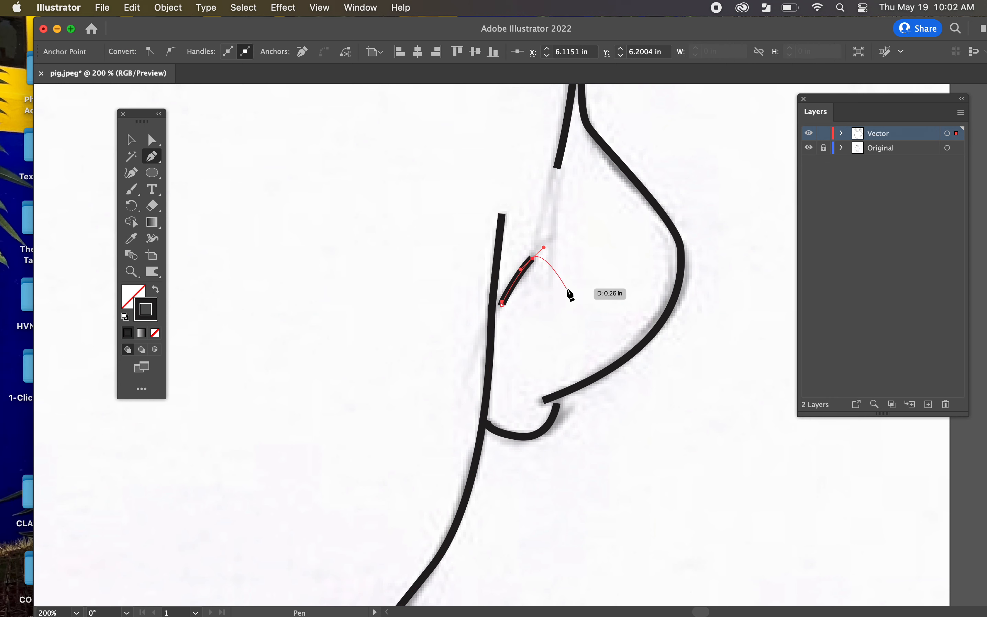
Trace the right leg and foot as an open path from the lower body side around the foot up to the belly line
{"action": "left_click_drag", "start_coordinate": [557, 183], "coordinate": [562, 317]}
{"action": "key", "text": "space"}
{"action": "left_click_drag", "start_coordinate": [534, 467], "coordinate": [670, 159]}
{"action": "mouse_move", "coordinate": [564, 282]}
{"action": "left_mouse_down"}
{"action": "mouse_move", "coordinate": [544, 342]}
{"action": "mouse_move", "coordinate": [495, 393]}
{"action": "mouse_move", "coordinate": [396, 403]}
{"action": "left_mouse_up"}
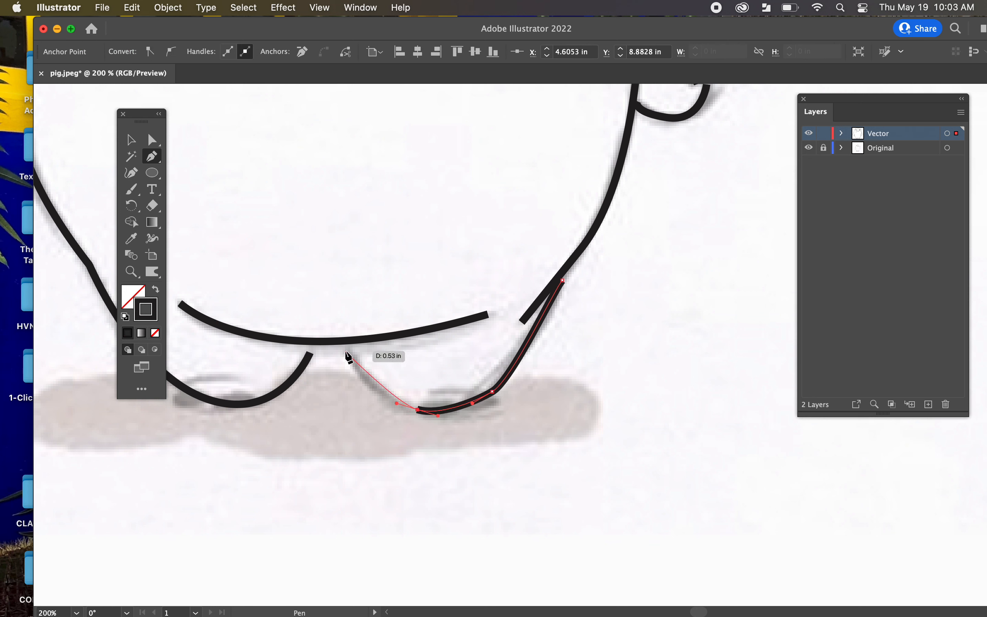
{"action": "left_click", "coordinate": [348, 346]}
{"action": "left_click_drag", "start_coordinate": [327, 307], "coordinate": [328, 299]}
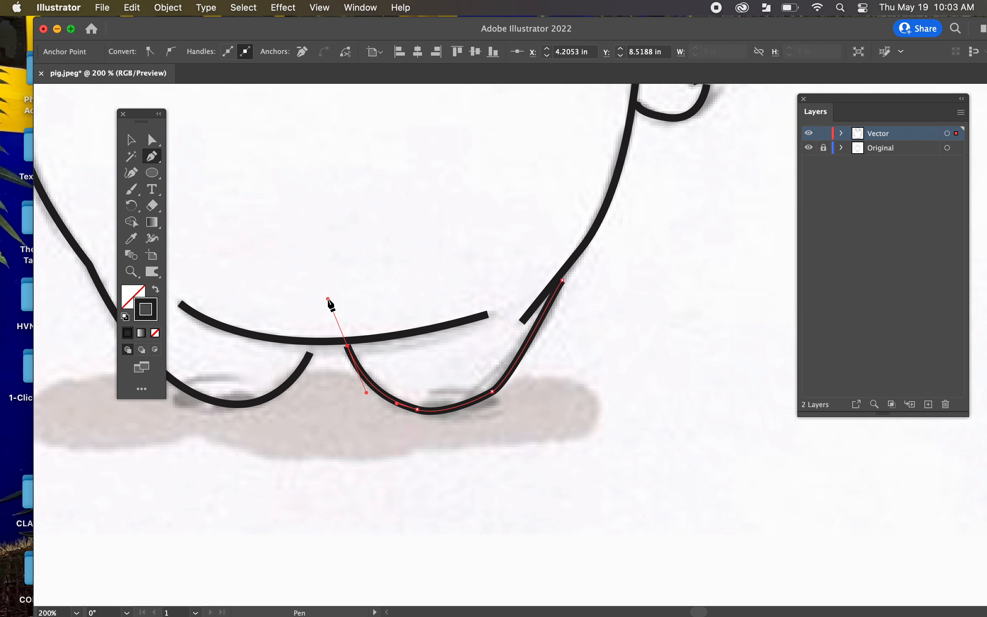
Trace a short, slightly arched line inside the left foot and a matching one inside the right foot
{"action": "scroll", "coordinate": [366, 465], "scroll_direction": "left", "scroll_amount": 5}
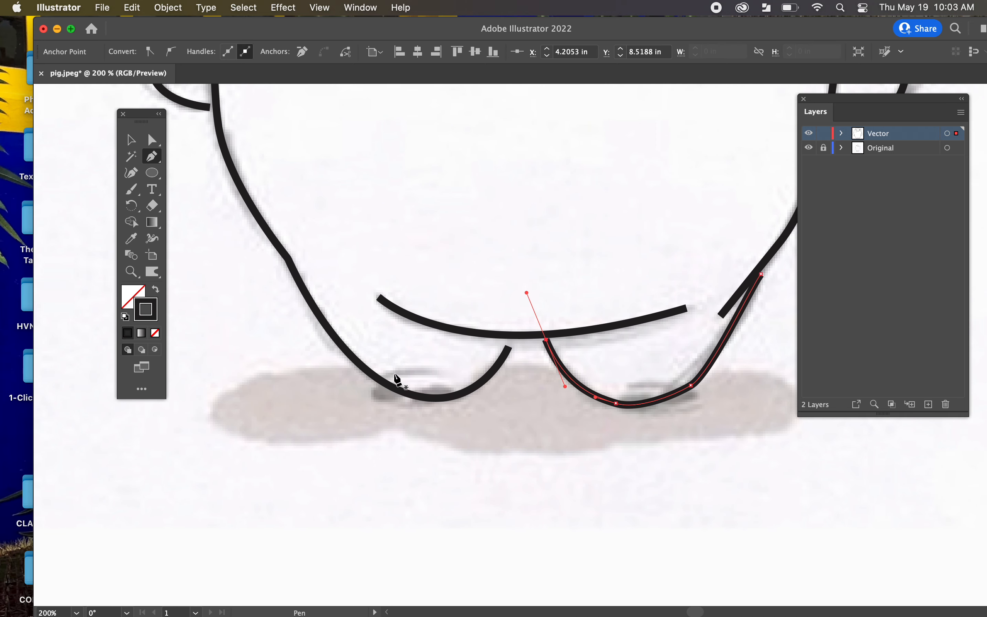
{"action": "left_click", "coordinate": [387, 371]}
{"action": "left_click_drag", "start_coordinate": [445, 371], "coordinate": [469, 385]}
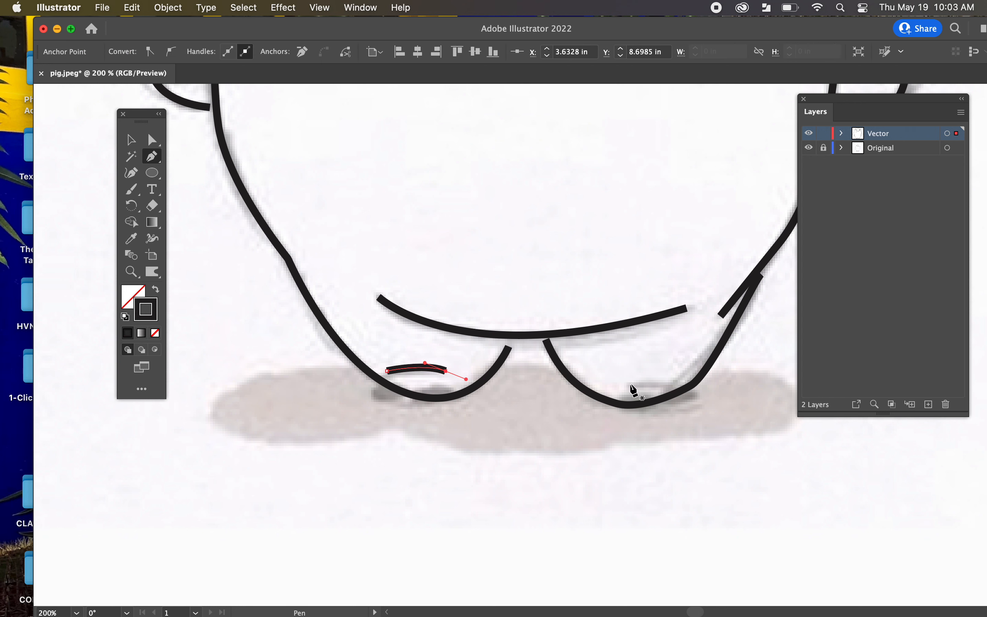
{"action": "key", "text": "Escape"}
{"action": "left_click_drag", "start_coordinate": [629, 384], "coordinate": [678, 384]}
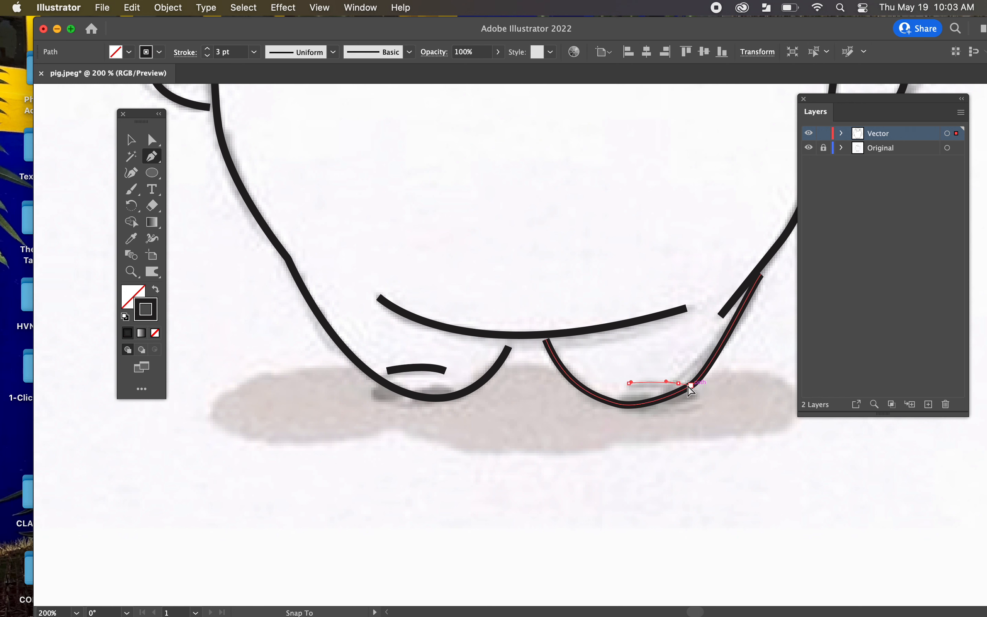
{"action": "left_click", "coordinate": [690, 385]}
Trace the larger dark hoof patch at the bottom of the left foot as a closed three-point path
{"action": "key", "text": "super+equal"}
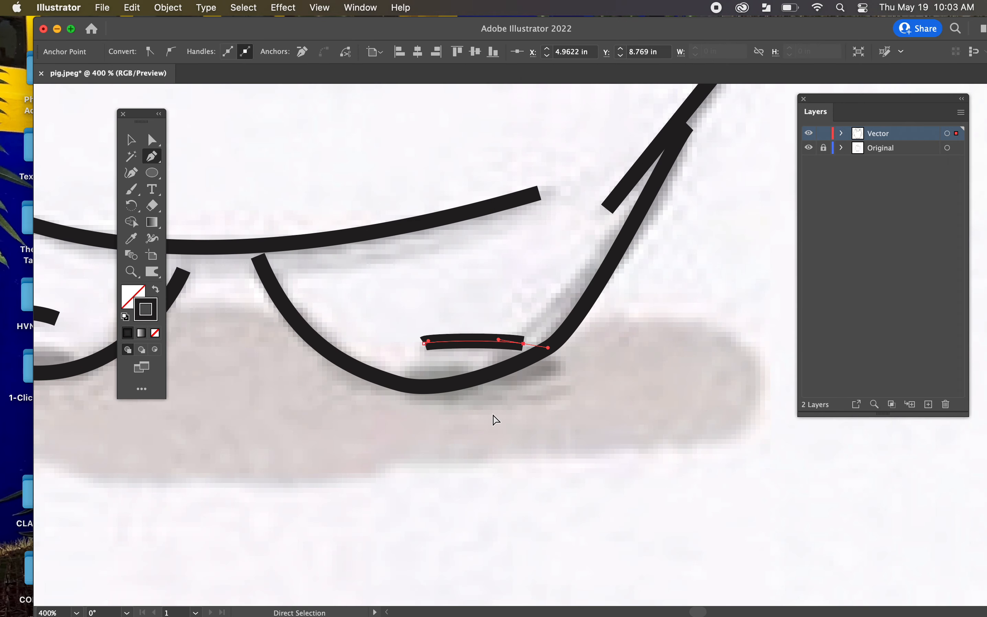
{"action": "left_click_drag", "start_coordinate": [495, 421], "coordinate": [694, 411]}
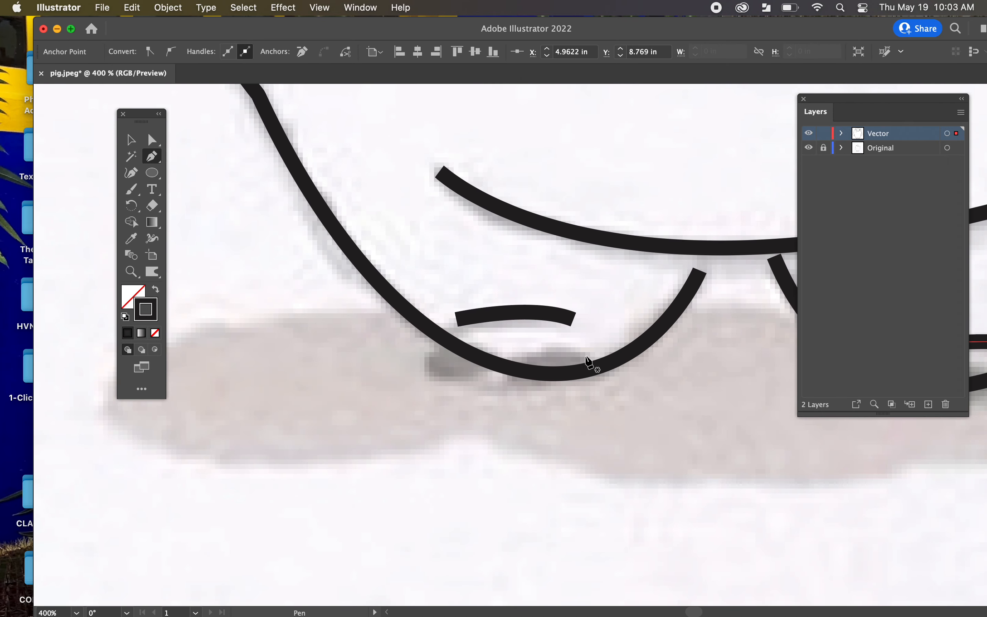
{"action": "left_click", "coordinate": [584, 351]}
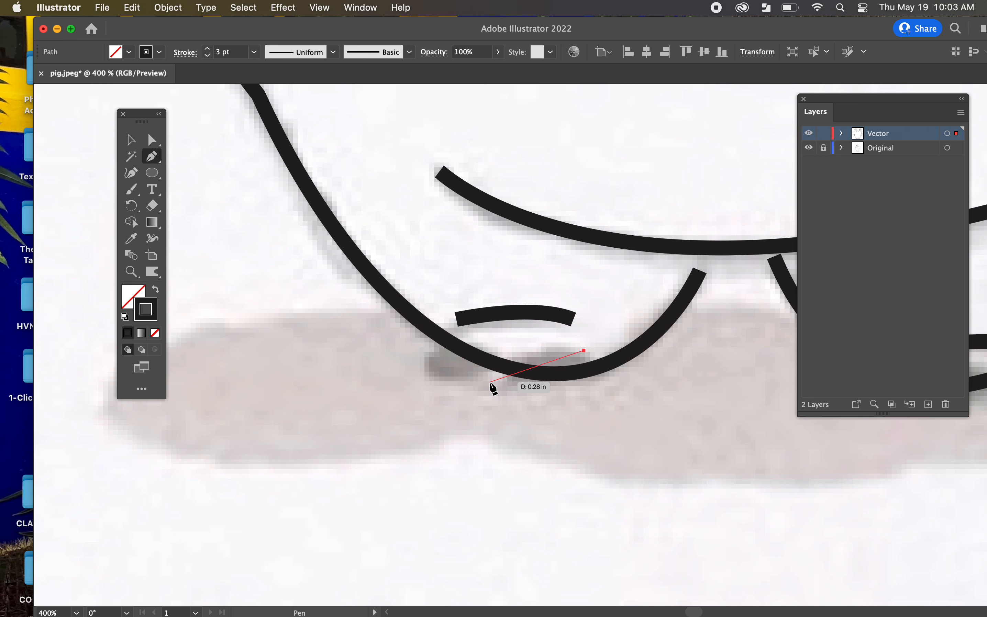
{"action": "left_click_drag", "start_coordinate": [479, 399], "coordinate": [475, 406]}
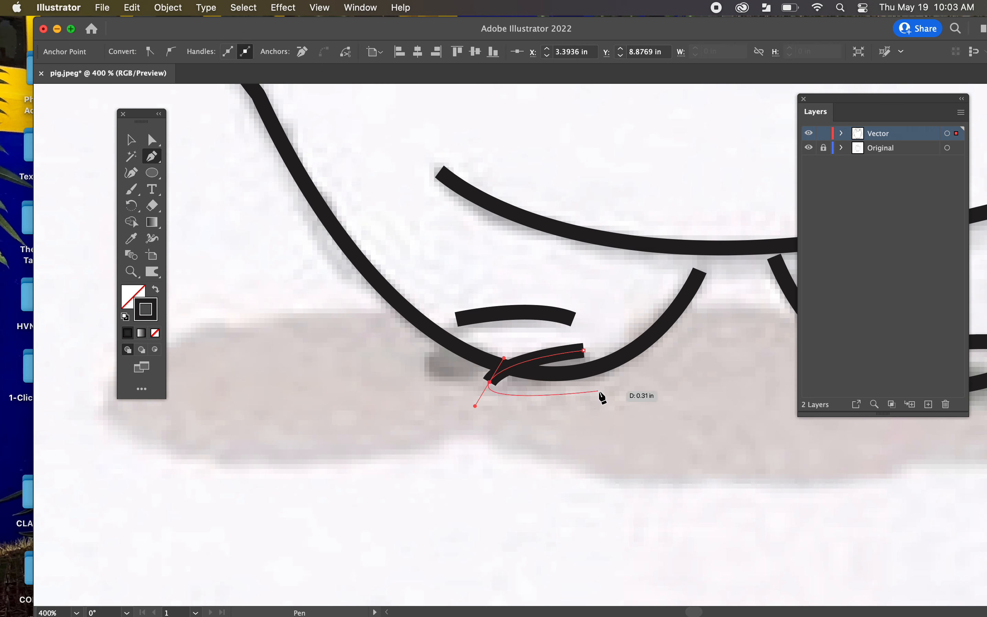
{"action": "left_click", "coordinate": [604, 387]}
{"action": "left_click", "coordinate": [583, 350]}
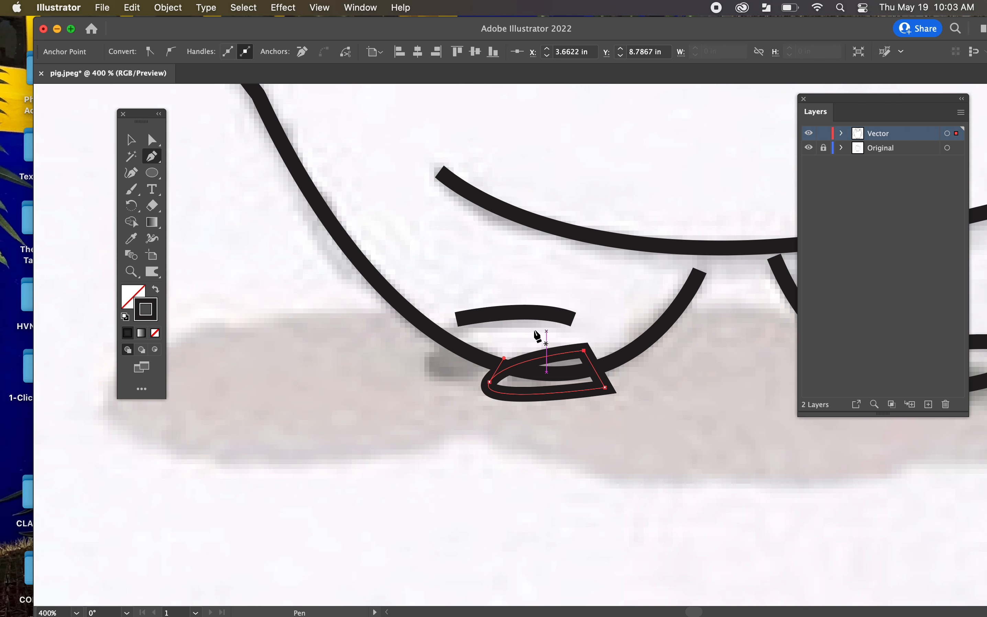
Trace the smaller dark hoof patch on the left foot's outer edge as a closed four-point path
{"action": "left_click", "coordinate": [482, 339]}
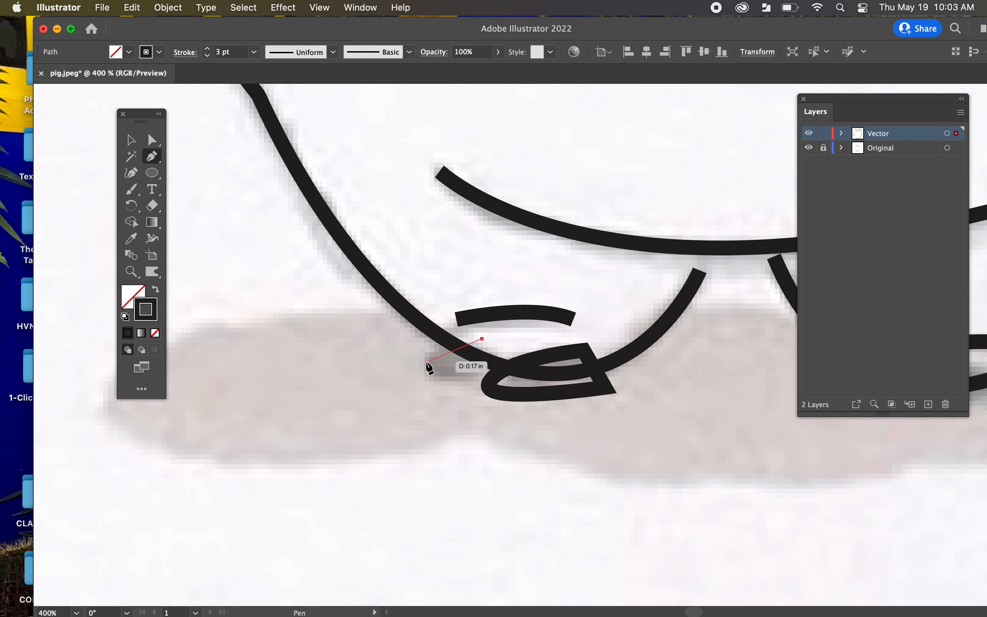
{"action": "left_click_drag", "start_coordinate": [420, 361], "coordinate": [409, 373]}
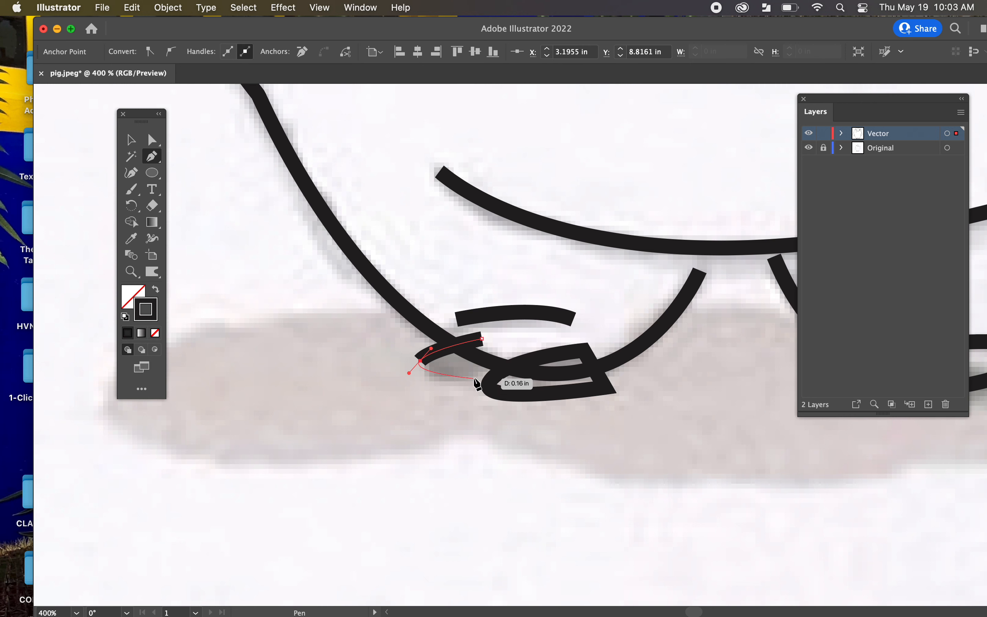
{"action": "left_click", "coordinate": [474, 376]}
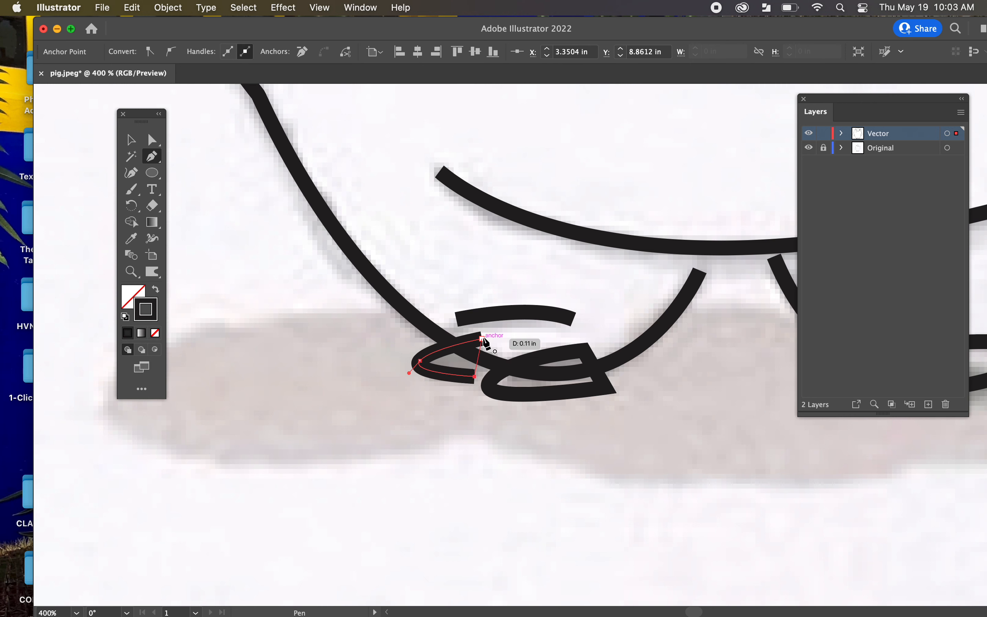
{"action": "left_click", "coordinate": [508, 353]}
{"action": "left_click", "coordinate": [482, 340]}
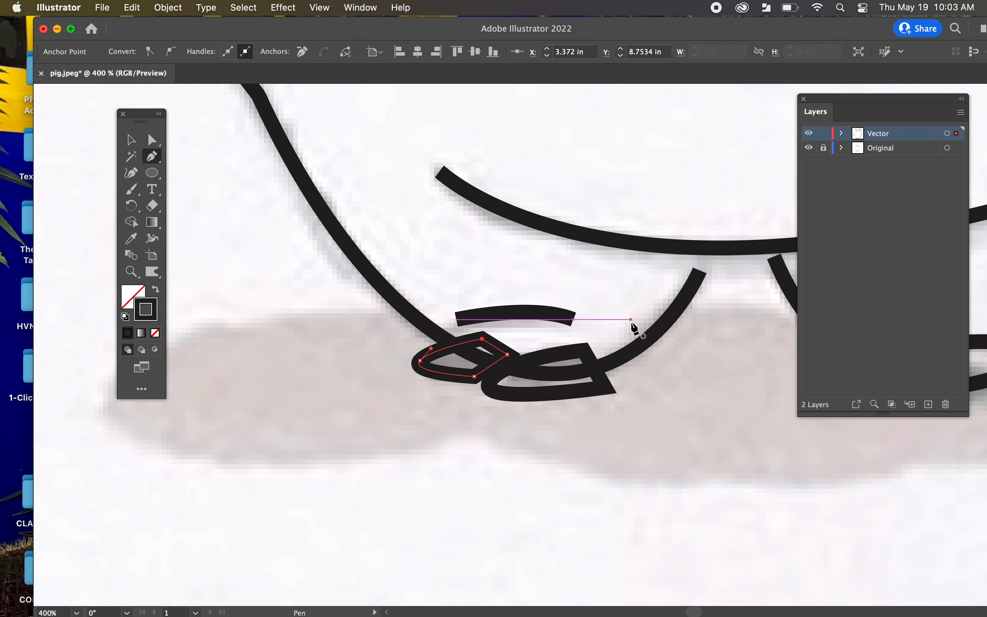
Trace the larger dark hoof patch at the bottom of the right foot as a closed four-point path
{"action": "left_click_drag", "start_coordinate": [682, 331], "coordinate": [281, 398]}
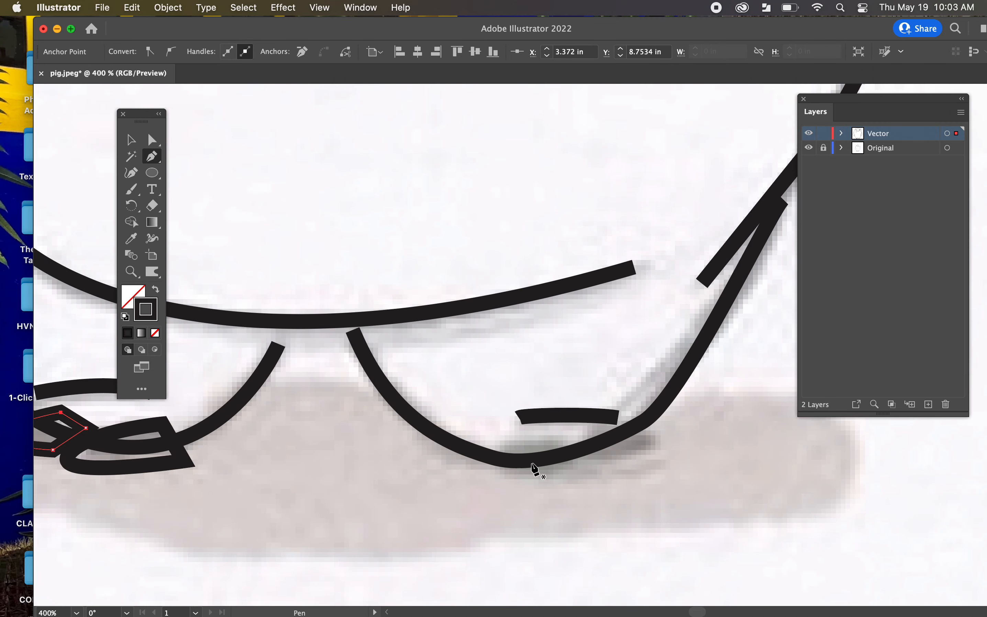
{"action": "left_click", "coordinate": [506, 446]}
{"action": "left_click_drag", "start_coordinate": [561, 439], "coordinate": [573, 440]}
{"action": "left_click", "coordinate": [609, 474]}
{"action": "left_click_drag", "start_coordinate": [519, 480], "coordinate": [531, 484]}
{"action": "left_click", "coordinate": [506, 446]}
Try to trace the smaller dark hoof patch on the right foot's outer edge as a closed, rounded path
{"action": "left_click_drag", "start_coordinate": [587, 428], "coordinate": [593, 426]}
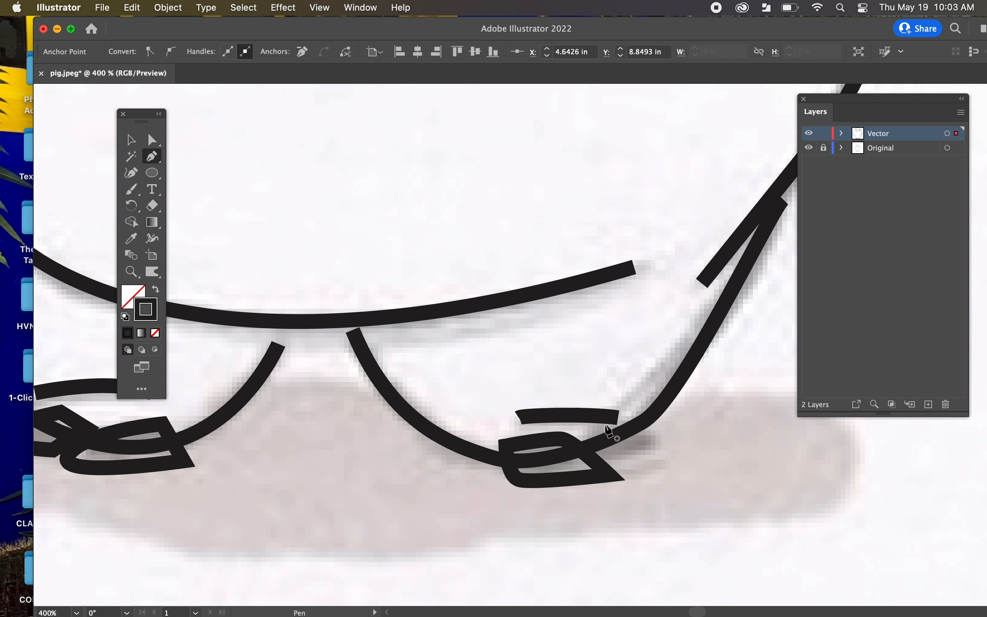
{"action": "left_click_drag", "start_coordinate": [613, 468], "coordinate": [587, 440]}
{"action": "left_click", "coordinate": [587, 428]}
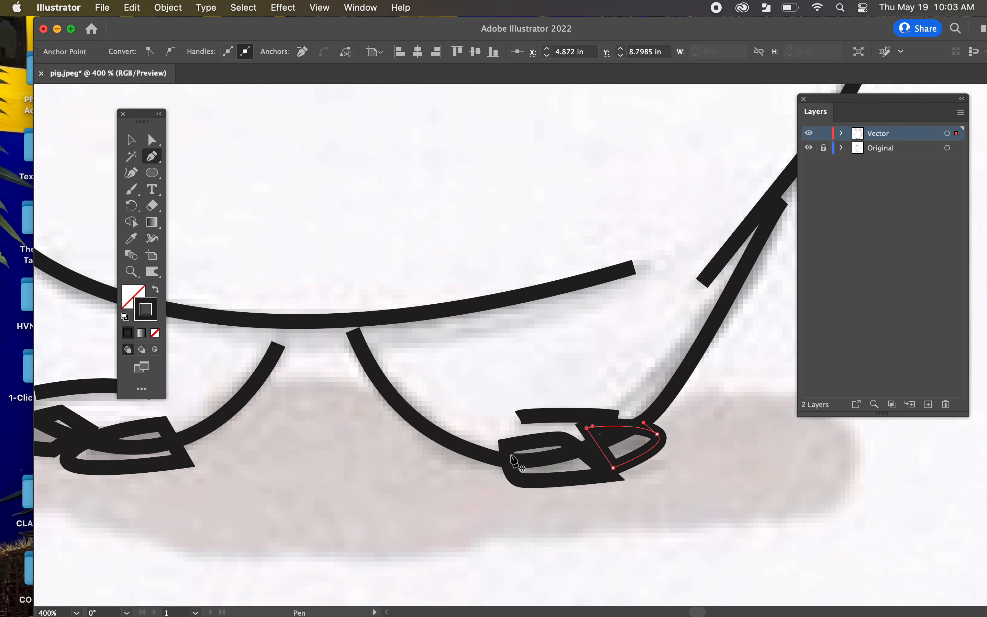
{"action": "key", "text": "v"}
{"action": "left_click", "coordinate": [426, 502]}
Delete the smaller hoof patch path on the right foot's outer edge
{"action": "key", "text": "super+minus"}
{"action": "key", "text": "super+minus"}
{"action": "key", "text": "super+minus"}
{"action": "key", "text": "super+minus"}
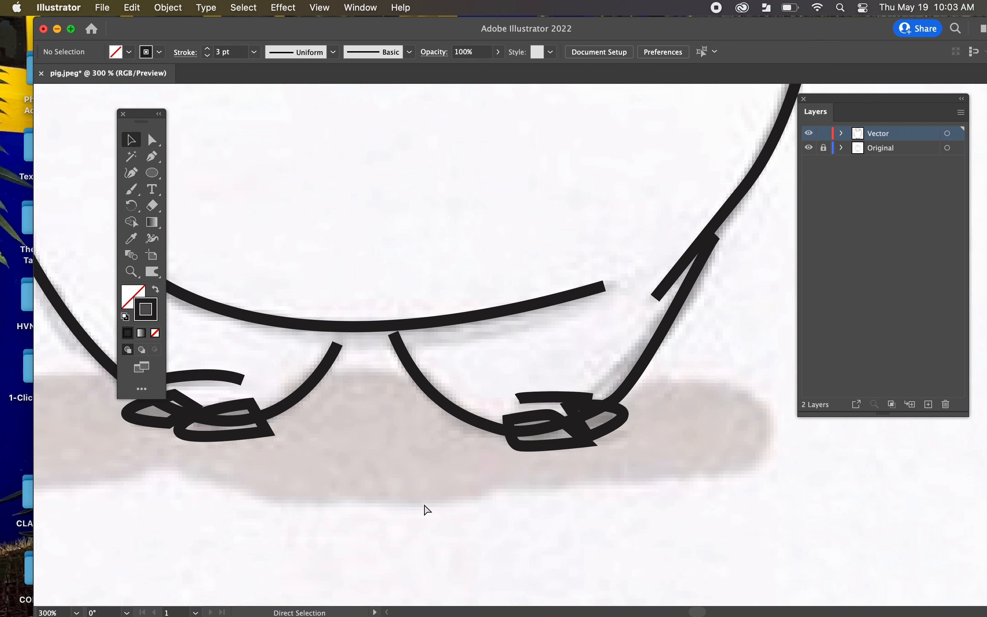
{"action": "key", "text": "space"}
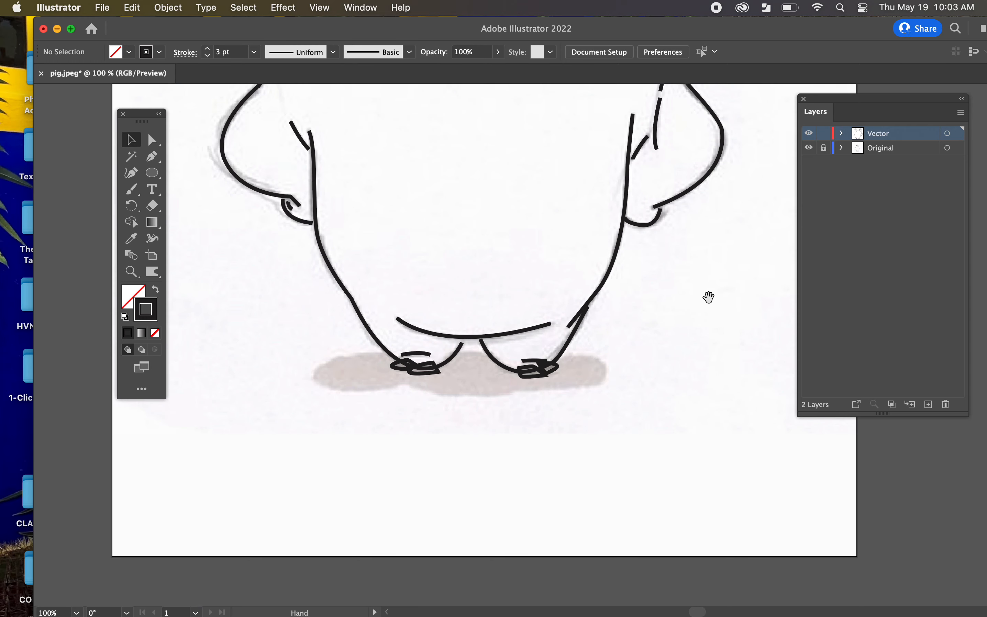
{"action": "left_click_drag", "start_coordinate": [709, 297], "coordinate": [698, 321]}
{"action": "key", "text": "super+equal"}
{"action": "key", "text": "super+equal"}
{"action": "key", "text": "super+equal"}
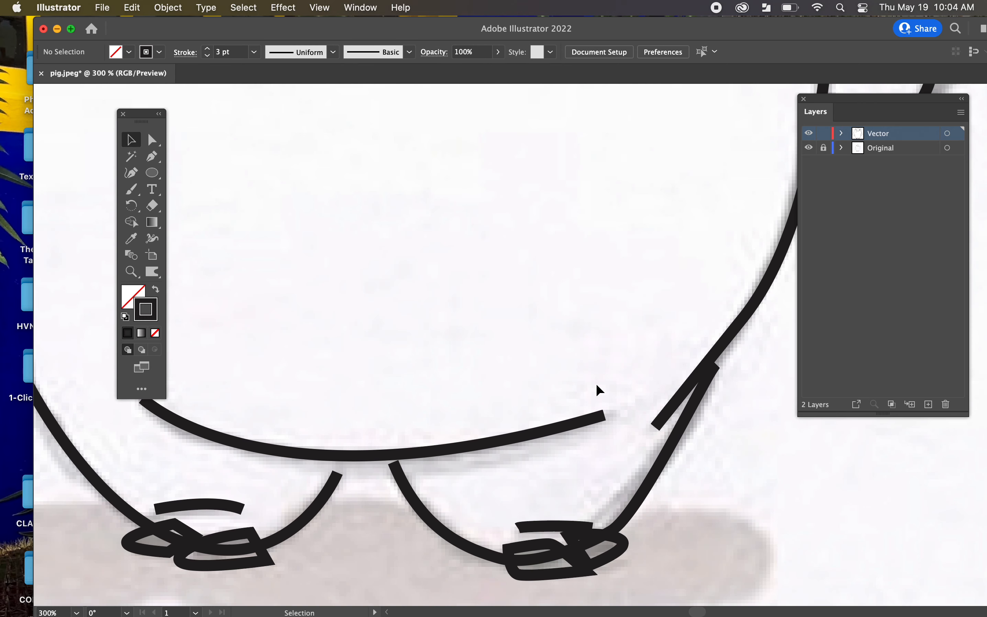
{"action": "left_click_drag", "start_coordinate": [596, 383], "coordinate": [550, 192]}
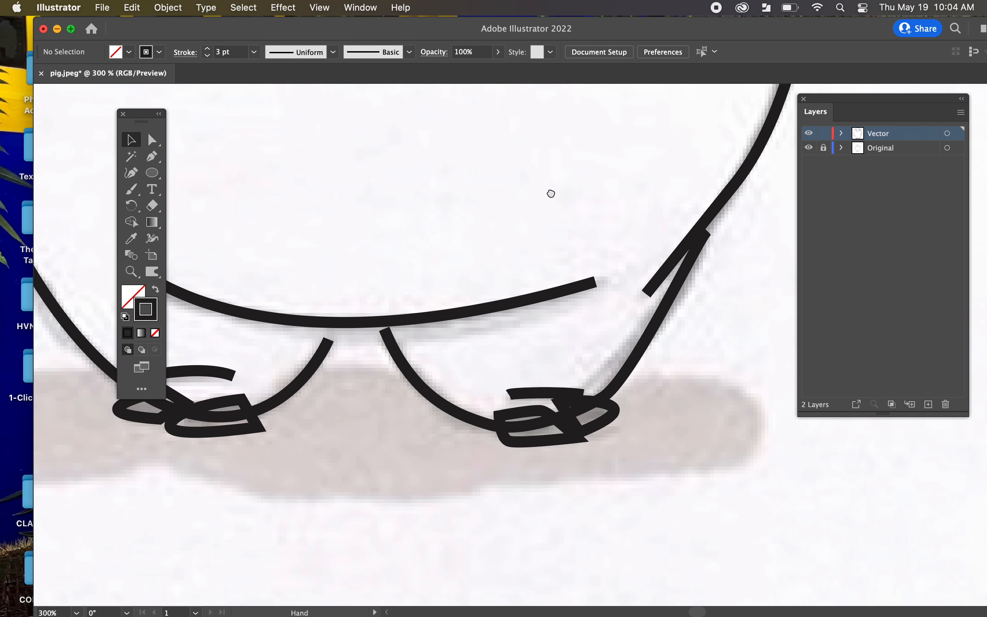
{"action": "left_click", "coordinate": [611, 420]}
{"action": "key", "text": "Delete"}
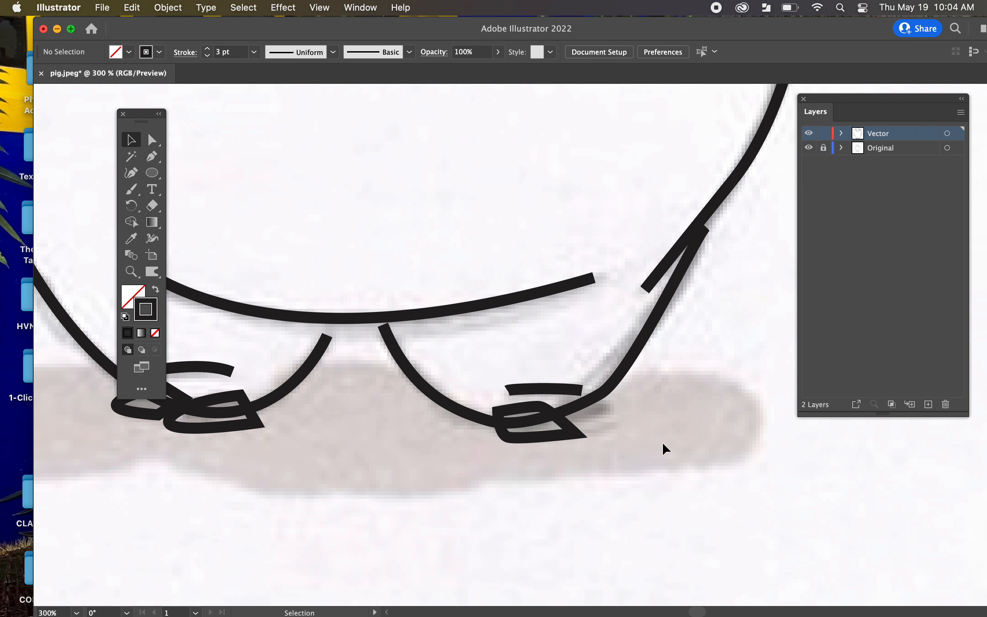
Trace the smaller hoof patch on the right foot's outer edge as a closed three-point path with a curved upper side
{"action": "key", "text": "p"}
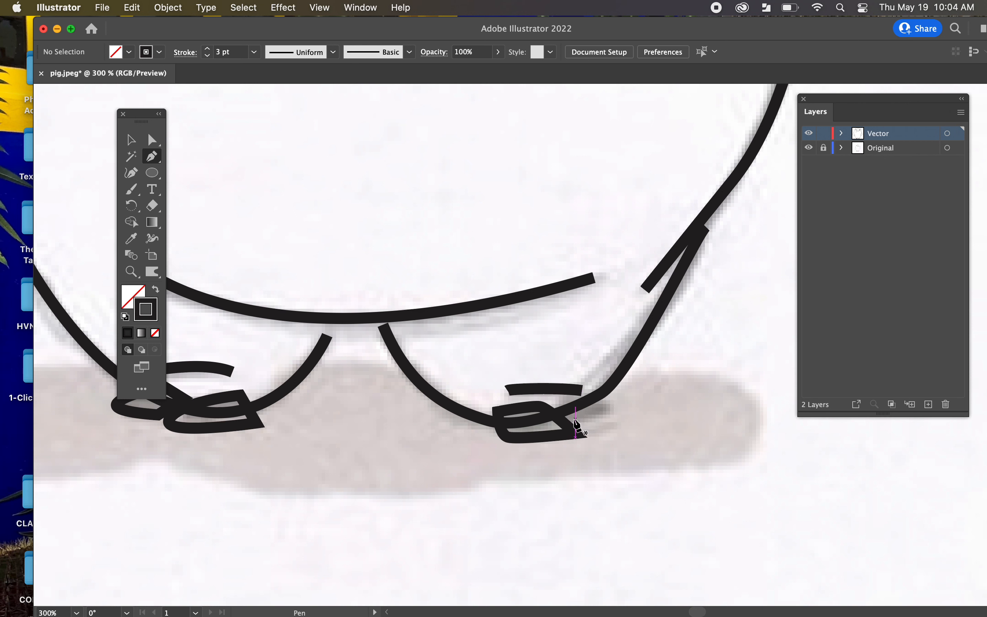
{"action": "left_click", "coordinate": [570, 419]}
{"action": "left_click", "coordinate": [621, 419]}
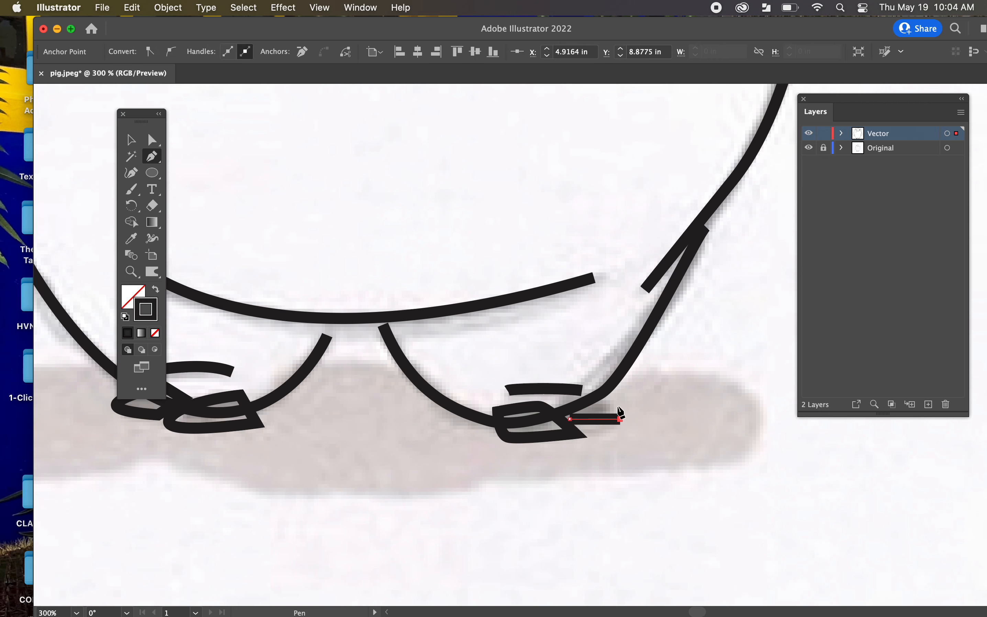
{"action": "left_click_drag", "start_coordinate": [570, 395], "coordinate": [549, 396]}
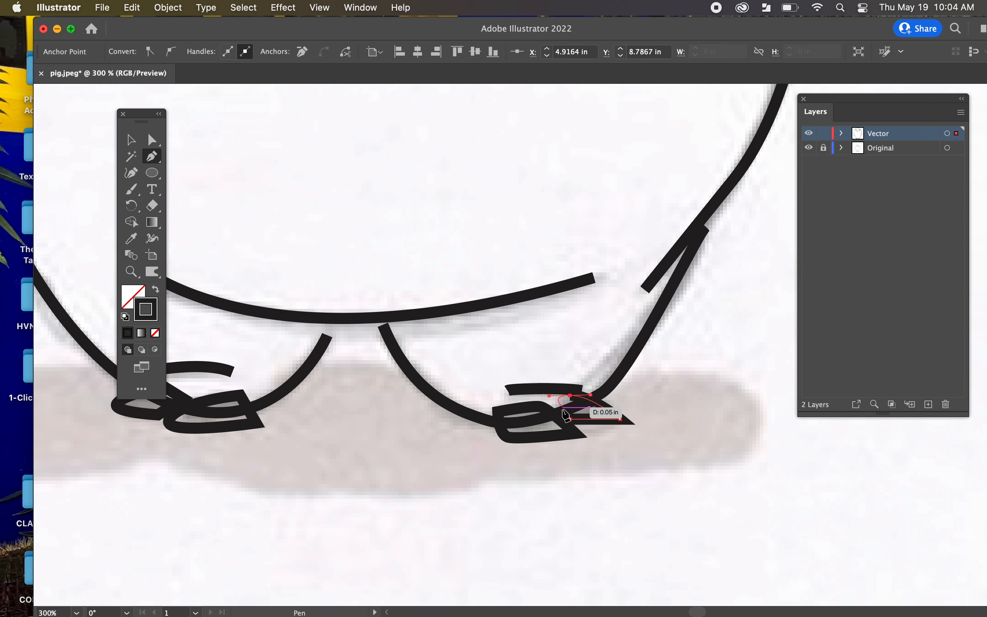
{"action": "left_click", "coordinate": [570, 420]}
{"action": "key", "text": "v"}
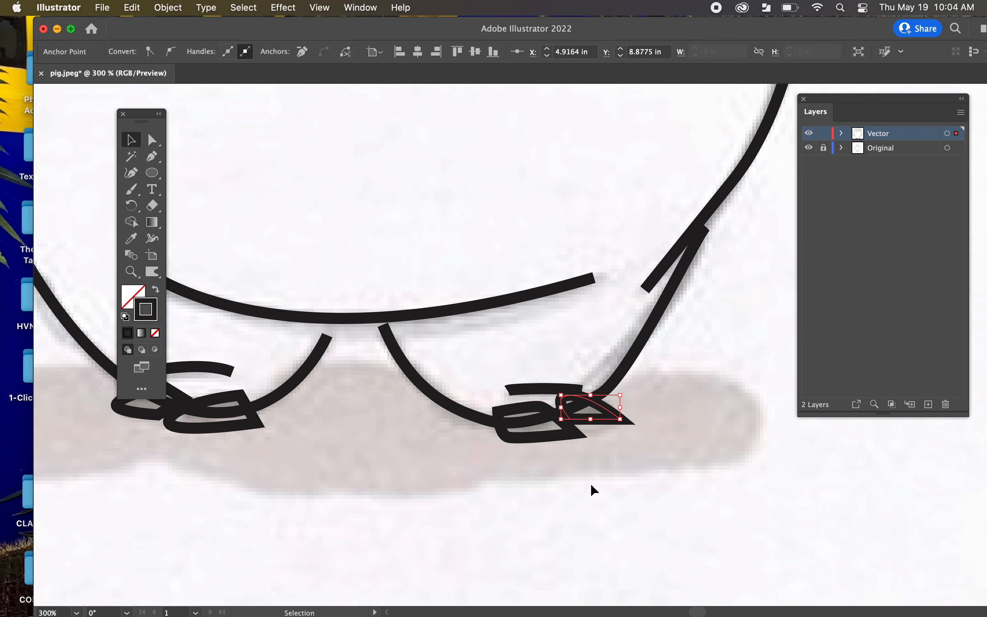
{"action": "left_click", "coordinate": [591, 489]}
Set the stroke weight of the snout ellipse to 3 pt
{"action": "left_click_drag", "start_coordinate": [388, 396], "coordinate": [459, 499]}
{"action": "key", "text": "super+minus"}
{"action": "key", "text": "super+minus"}
{"action": "key", "text": "super+minus"}
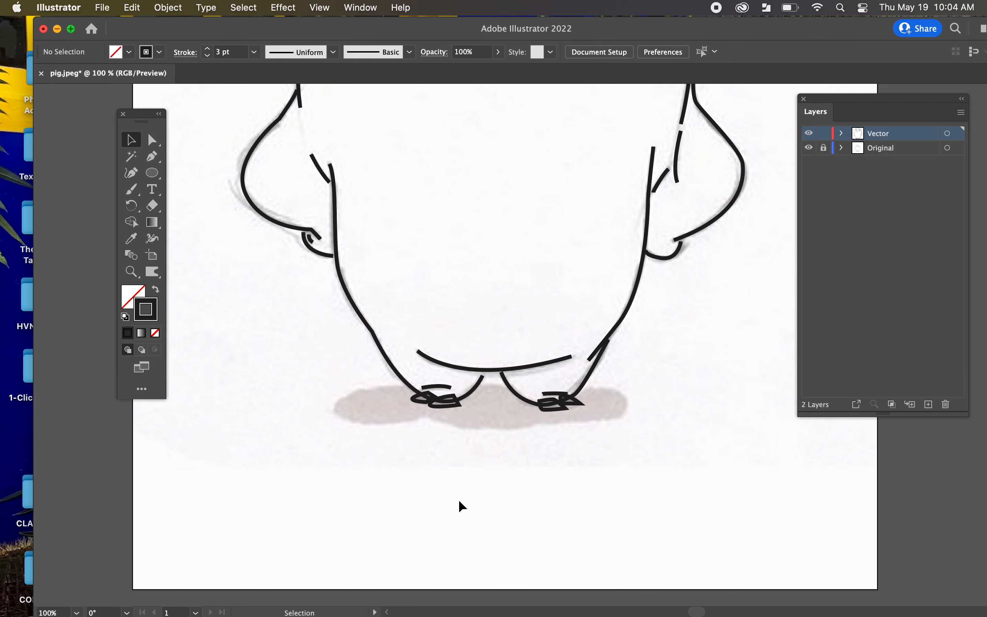
{"action": "left_click_drag", "start_coordinate": [631, 222], "coordinate": [613, 389]}
{"action": "left_click_drag", "start_coordinate": [624, 266], "coordinate": [677, 533]}
{"action": "key", "text": "super+equal"}
{"action": "key", "text": "super+equal"}
{"action": "left_click", "coordinate": [424, 235]}
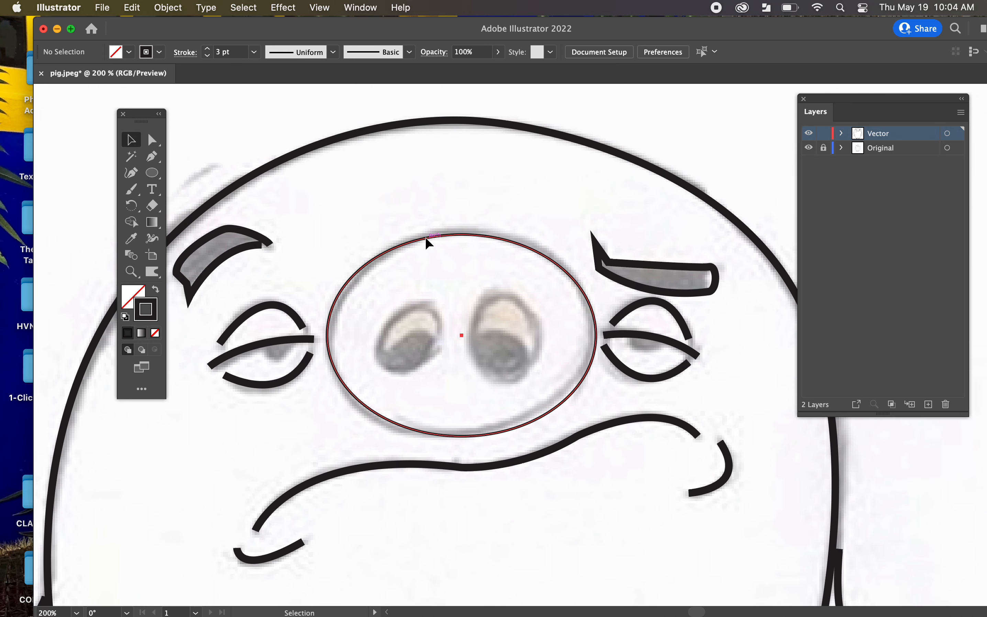
{"action": "left_click", "coordinate": [208, 49]}
{"action": "left_click", "coordinate": [208, 50]}
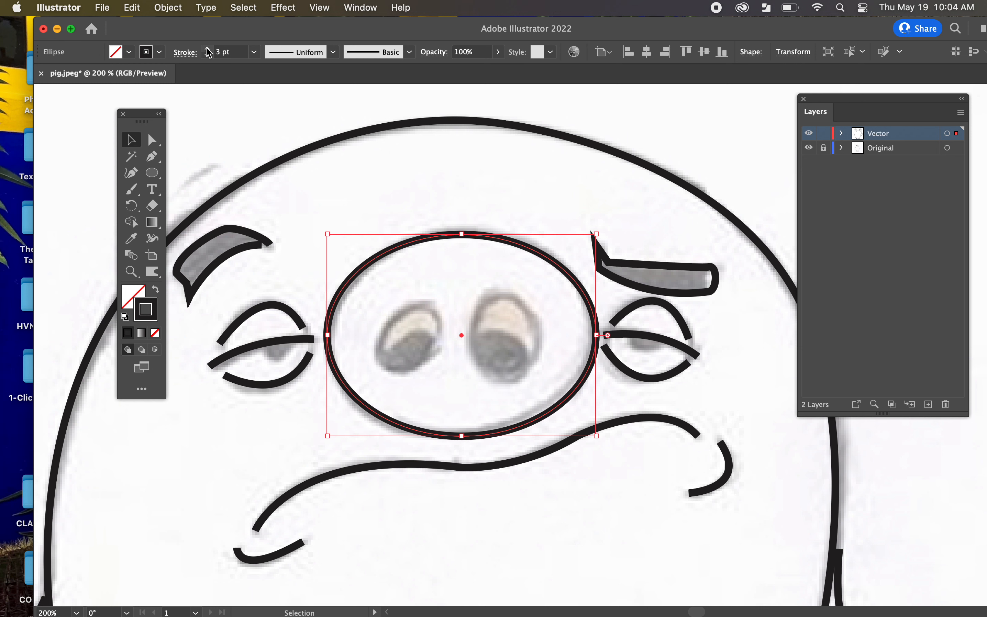
{"action": "left_click", "coordinate": [376, 178]}
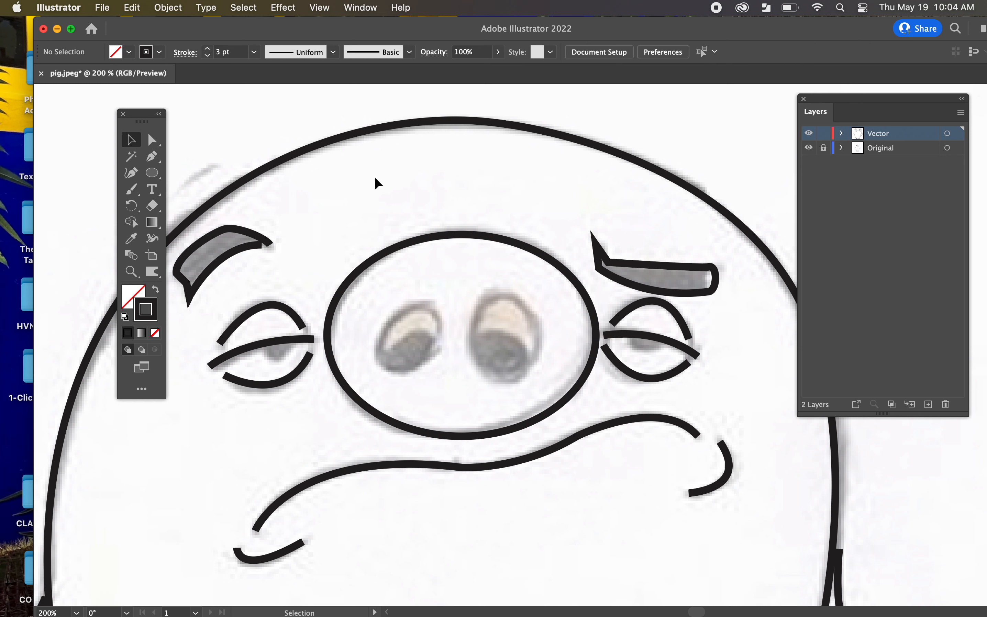
Trace the left nostril with a short arc on its right edge and an open path around its top, left side and bottom
{"action": "key", "text": "p"}
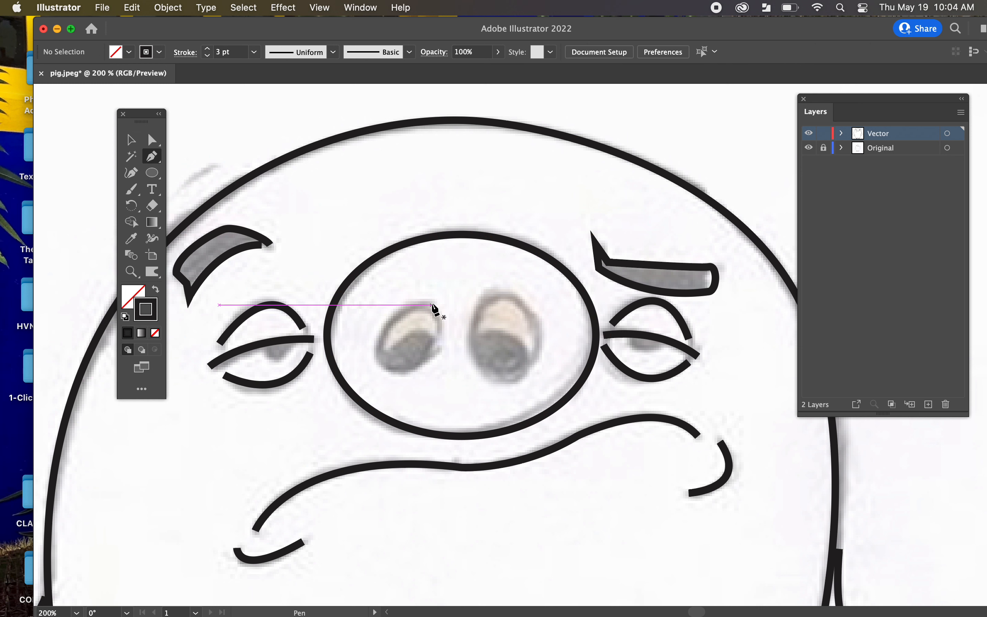
{"action": "left_click", "coordinate": [442, 334]}
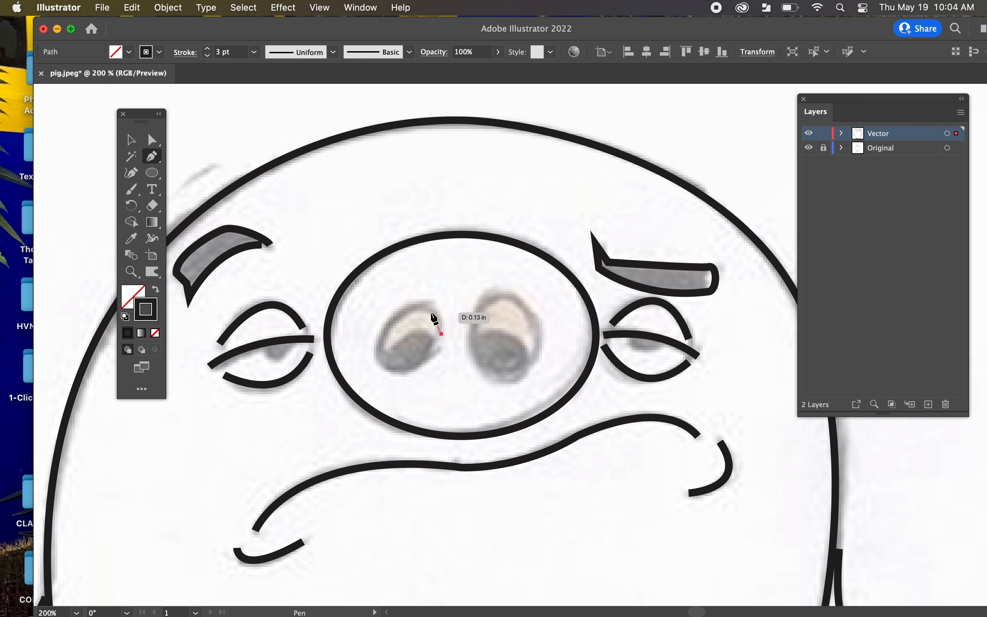
{"action": "left_click_drag", "start_coordinate": [401, 310], "coordinate": [399, 312]}
{"action": "left_click", "coordinate": [419, 309]}
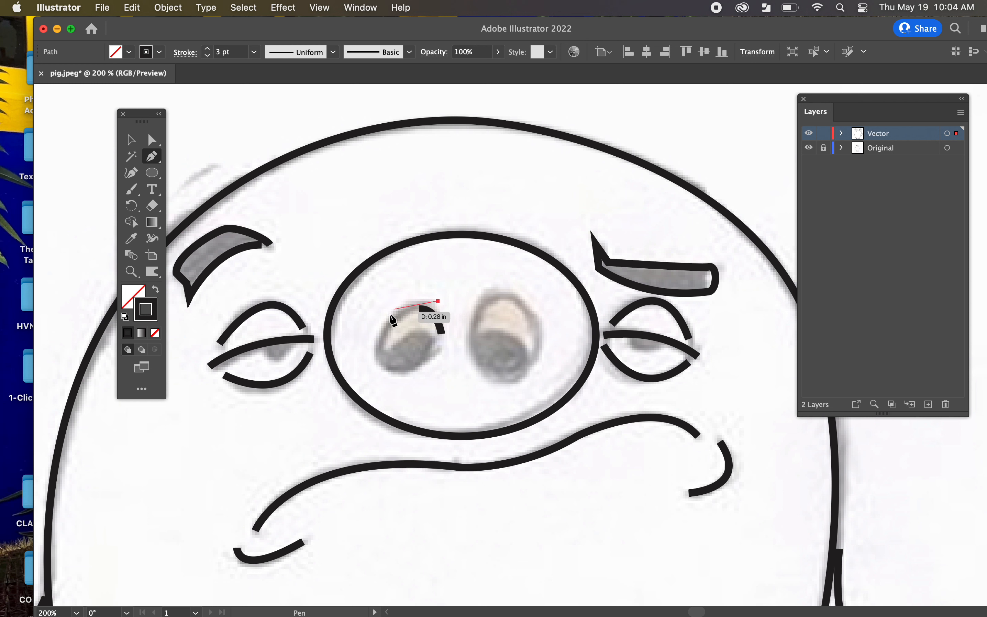
{"action": "left_click_drag", "start_coordinate": [376, 352], "coordinate": [367, 406]}
{"action": "left_click", "coordinate": [375, 352]}
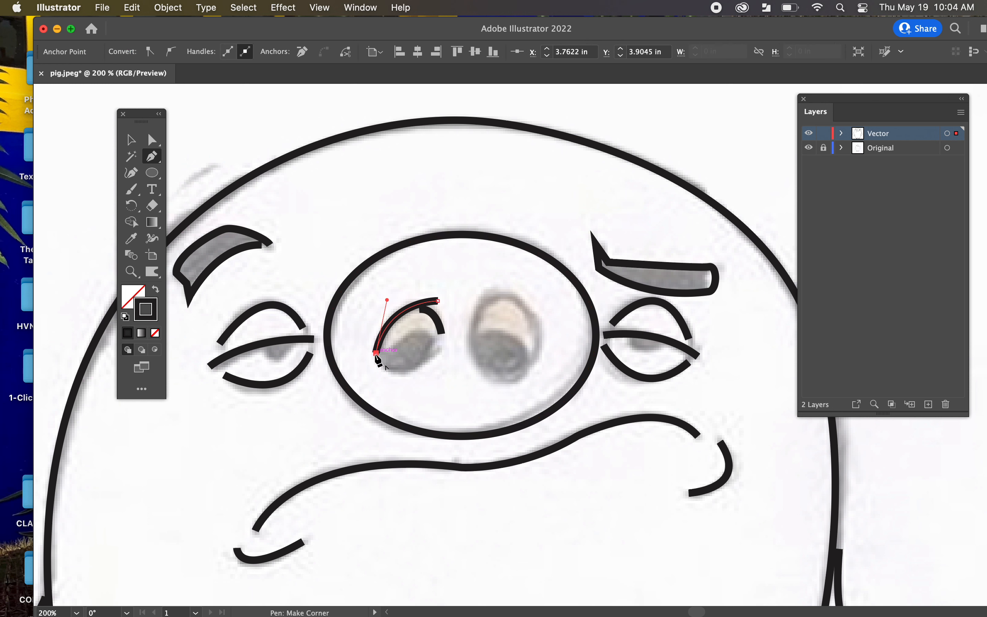
{"action": "left_click_drag", "start_coordinate": [438, 352], "coordinate": [480, 320]}
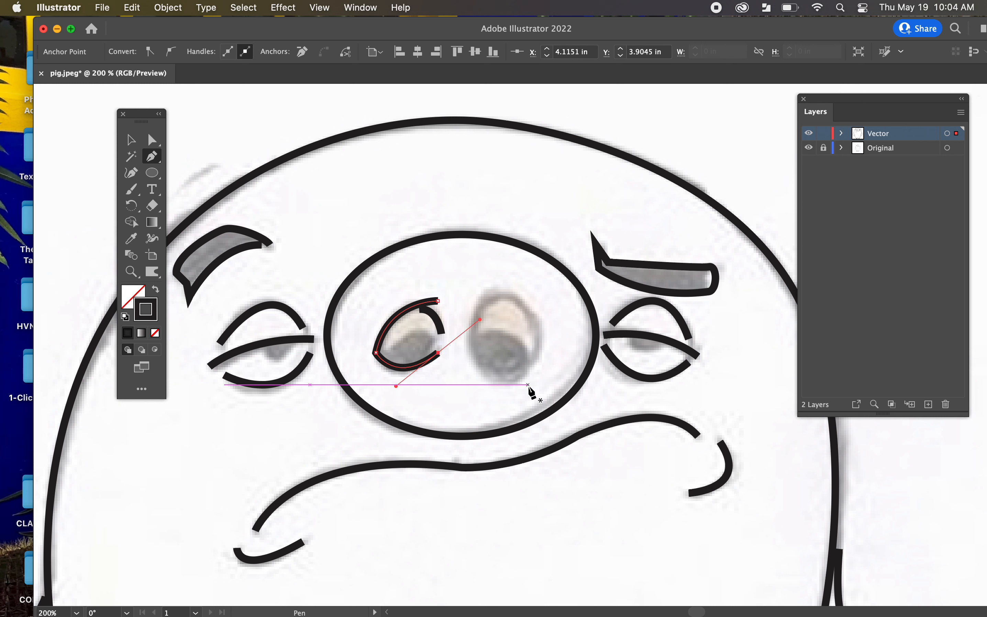
{"action": "scroll", "coordinate": [507, 381], "scroll_direction": "right", "scroll_amount": 2}
{"action": "key", "text": "Escape"}
Trace the upper and right edges of the dark area inside the left nostril as an open path
{"action": "left_click_drag", "start_coordinate": [341, 352], "coordinate": [391, 333]}
{"action": "left_click", "coordinate": [391, 337]}
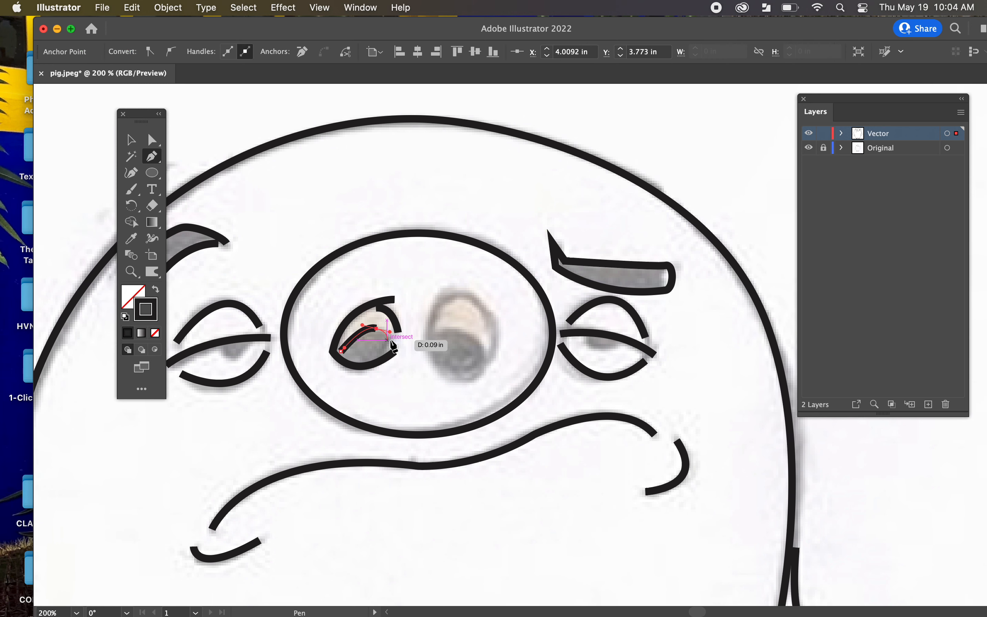
{"action": "left_click", "coordinate": [381, 362]}
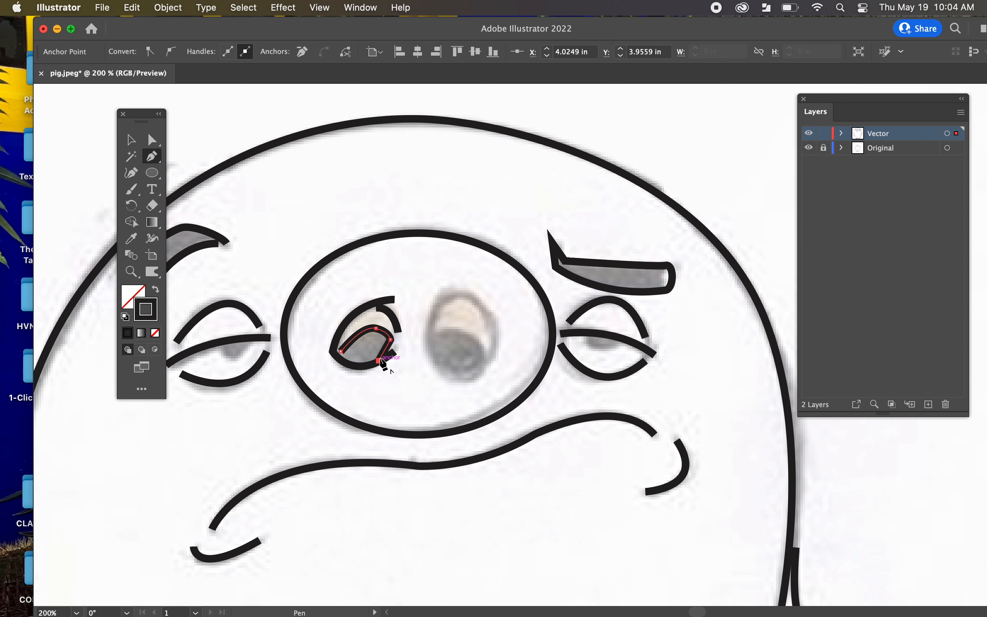
{"action": "key", "text": "v"}
{"action": "left_click", "coordinate": [449, 393]}
Trace the right nostril's oval outline as an open path starting at its top and running down the left side and around
{"action": "left_click_drag", "start_coordinate": [478, 402], "coordinate": [435, 402]}
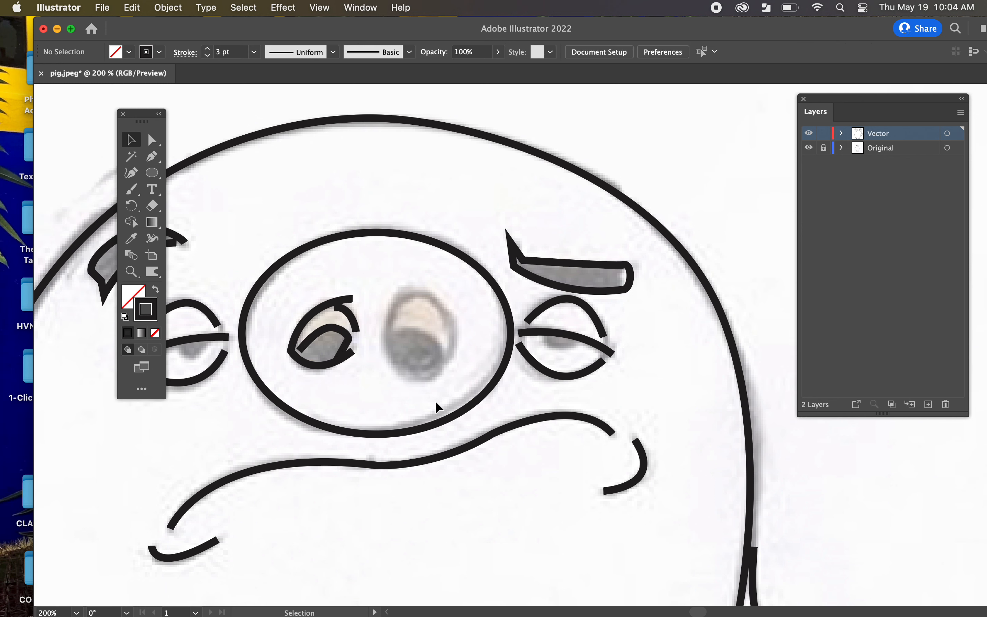
{"action": "key", "text": "p"}
{"action": "left_click", "coordinate": [416, 295]}
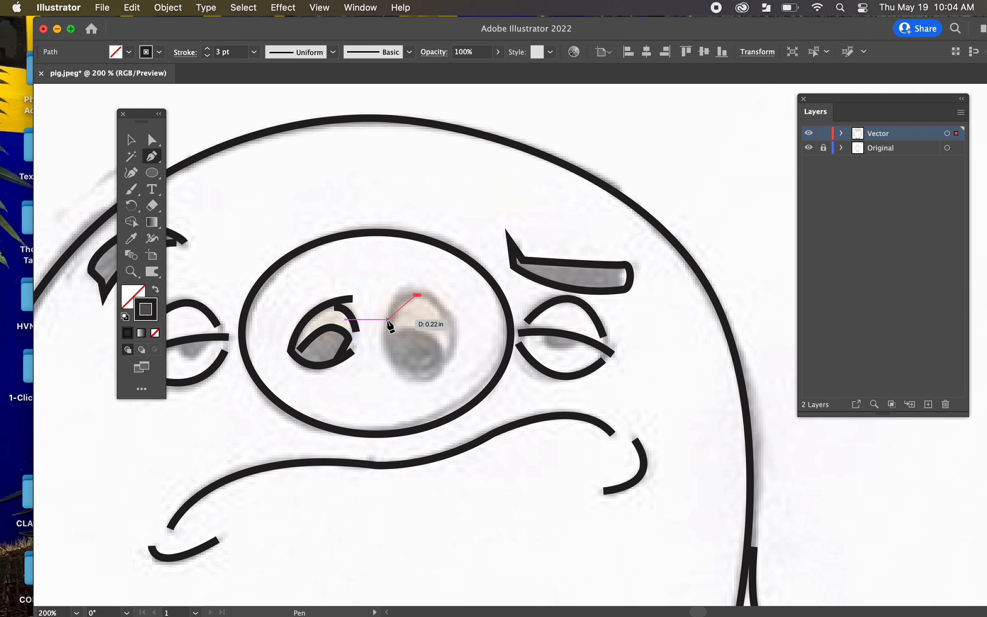
{"action": "left_click", "coordinate": [394, 296]}
{"action": "left_click", "coordinate": [388, 322]}
{"action": "left_click", "coordinate": [383, 347]}
{"action": "left_click_drag", "start_coordinate": [409, 376], "coordinate": [429, 387]}
{"action": "left_click_drag", "start_coordinate": [457, 328], "coordinate": [453, 304]}
{"action": "left_click", "coordinate": [405, 283]}
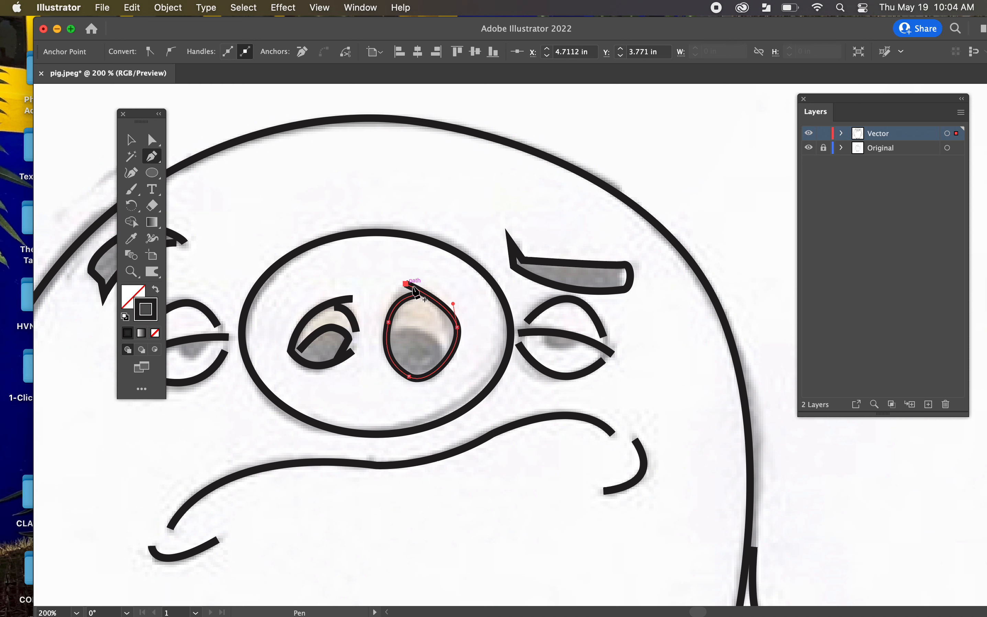
Trace the upper edge of the dark area inside the right nostril as an open curved path
{"action": "left_click", "coordinate": [391, 333]}
{"action": "left_click_drag", "start_coordinate": [422, 331], "coordinate": [443, 359]}
{"action": "key", "text": "super+z"}
{"action": "left_click_drag", "start_coordinate": [441, 360], "coordinate": [441, 362]}
{"action": "key", "text": "v"}
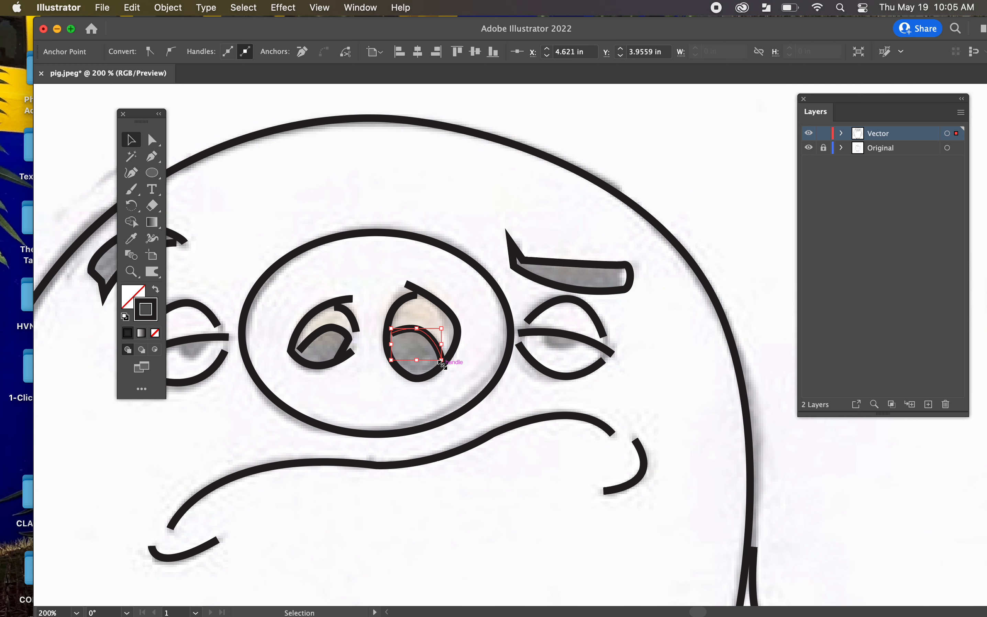
{"action": "left_click", "coordinate": [514, 527]}
Trace the right eye's half-hidden pupil as an open curved path below the eyelid line
{"action": "key", "text": "super+equal"}
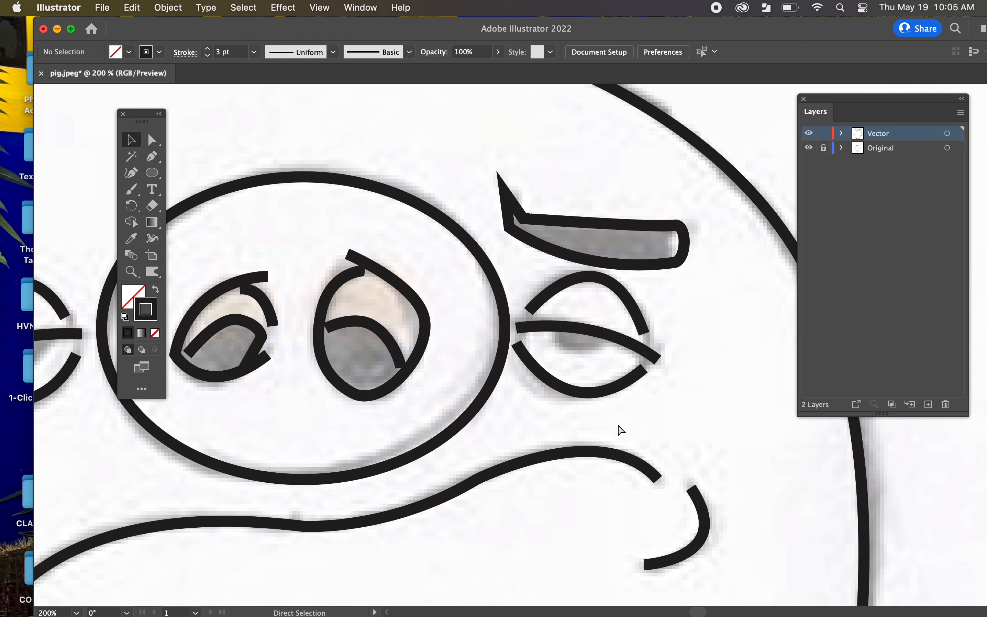
{"action": "key", "text": "p"}
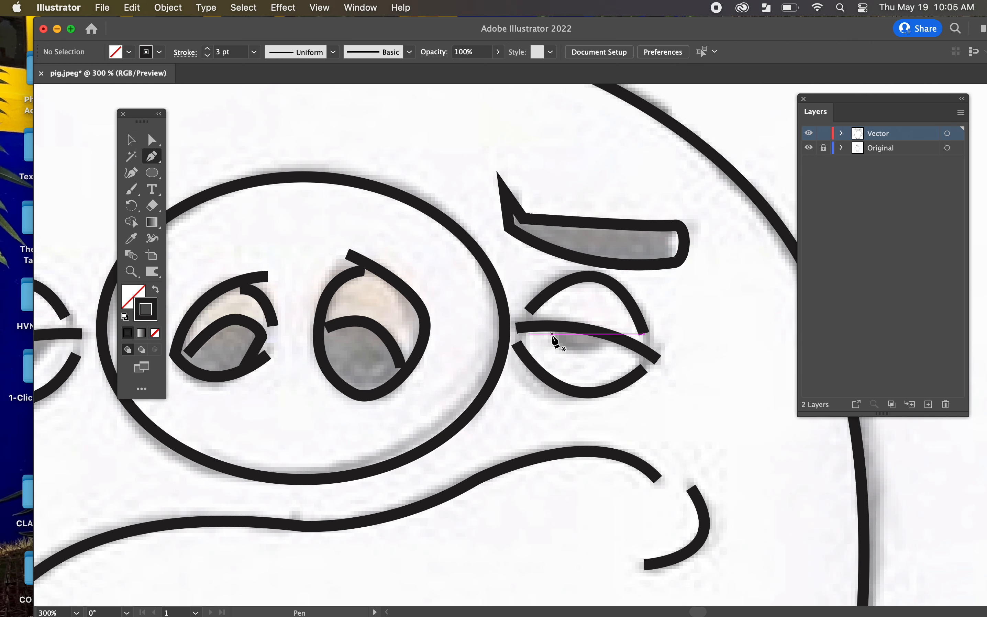
{"action": "left_click", "coordinate": [557, 333]}
{"action": "left_click_drag", "start_coordinate": [561, 344], "coordinate": [619, 339]}
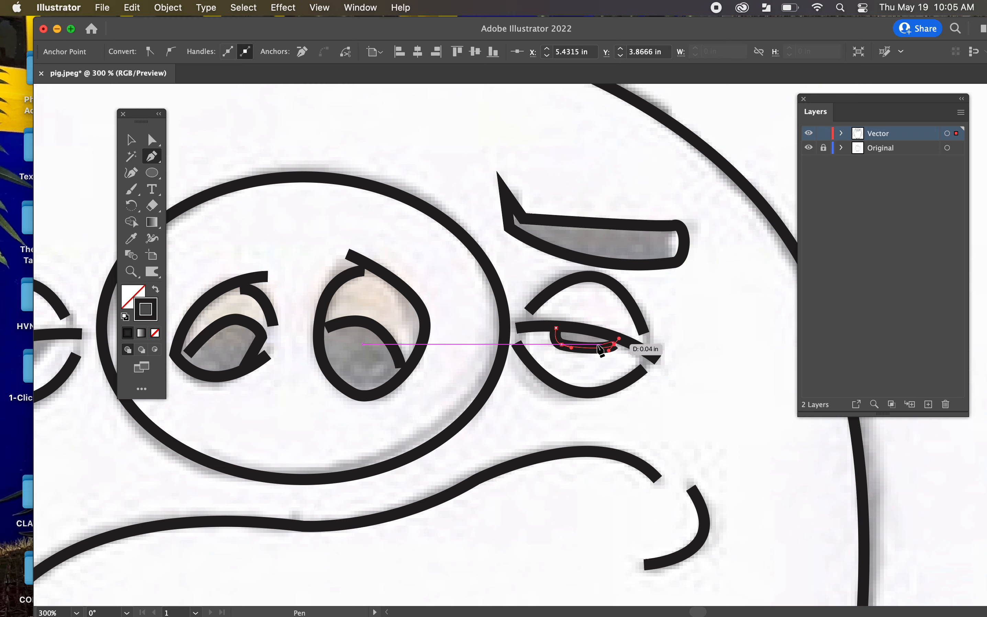
{"action": "left_click_drag", "start_coordinate": [346, 397], "coordinate": [665, 403]}
{"action": "key", "text": "Escape"}
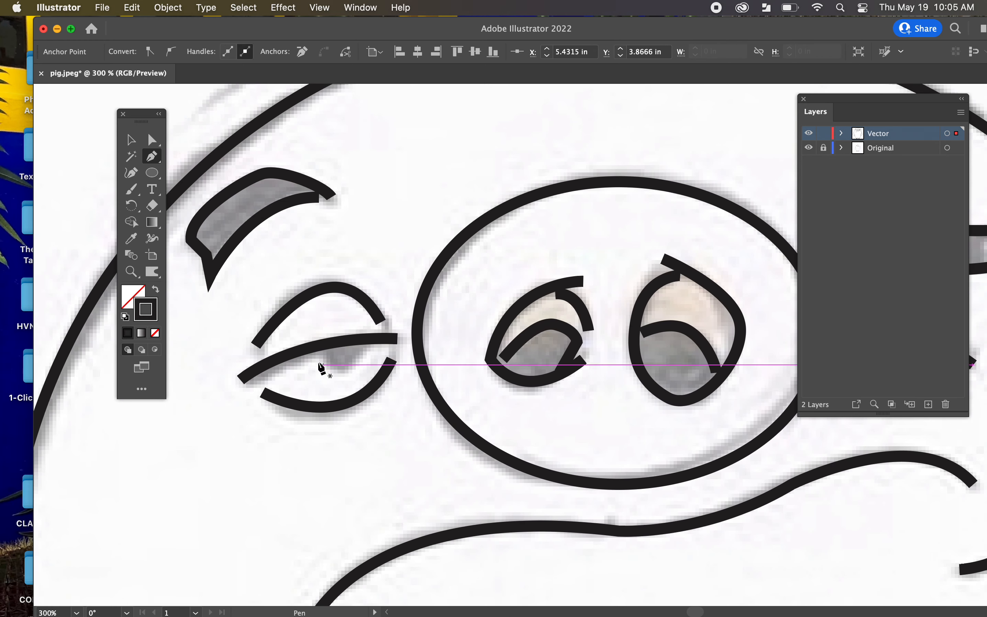
Trace the left eye's half-hidden pupil as an open curved path below the eyelid line
{"action": "left_click_drag", "start_coordinate": [327, 365], "coordinate": [338, 371]}
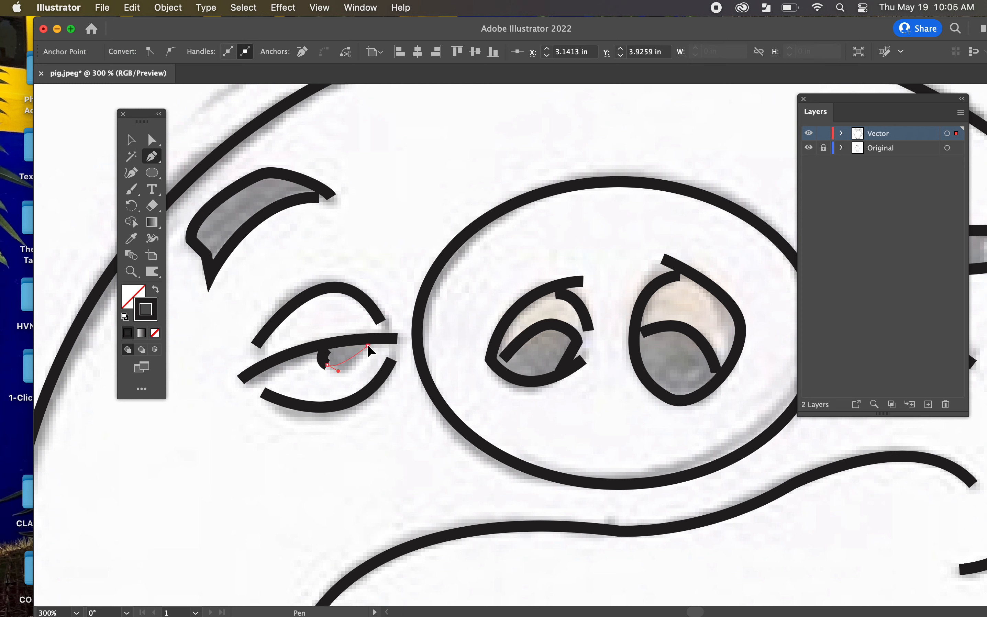
{"action": "left_click", "coordinate": [367, 347]}
{"action": "key", "text": "v"}
{"action": "left_click", "coordinate": [424, 241]}
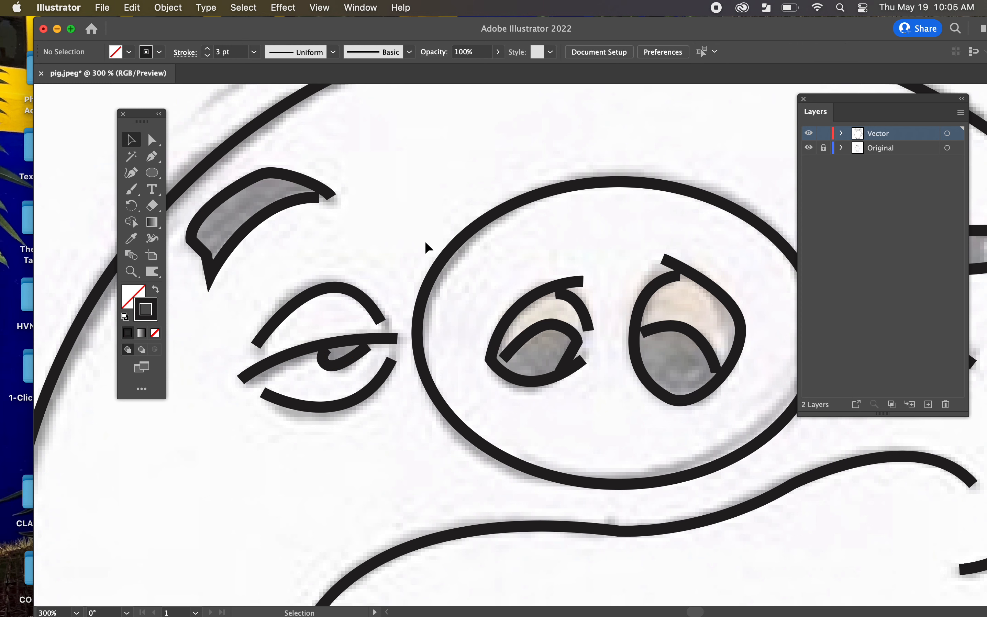
{"action": "key", "text": "super+1"}
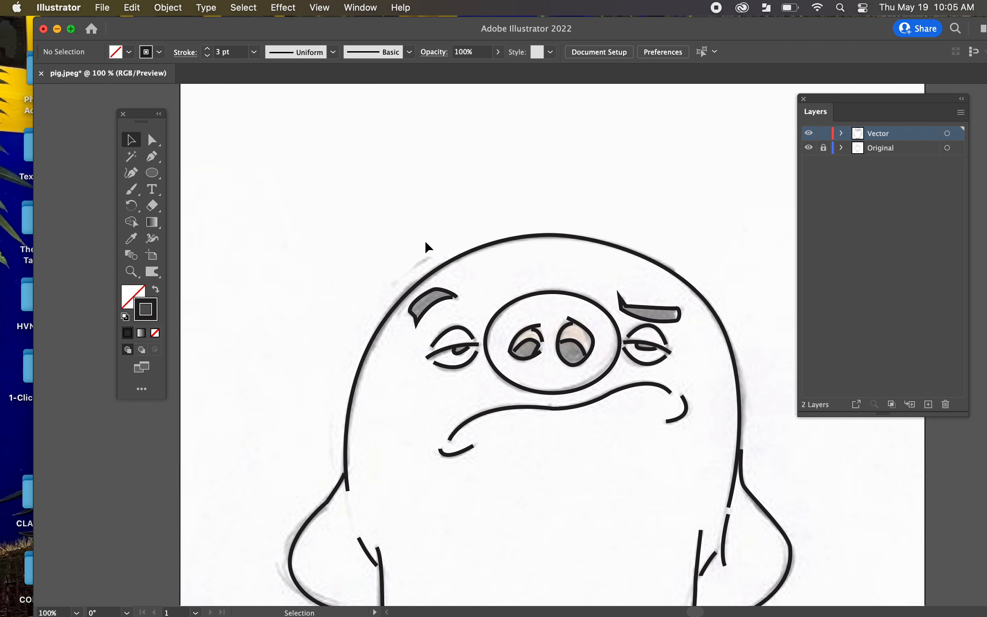
{"action": "scroll", "coordinate": [449, 233], "scroll_direction": "down", "scroll_amount": 5}
{"action": "scroll", "coordinate": [450, 232], "scroll_direction": "right", "scroll_amount": 3}
{"action": "key", "text": "super+minus"}
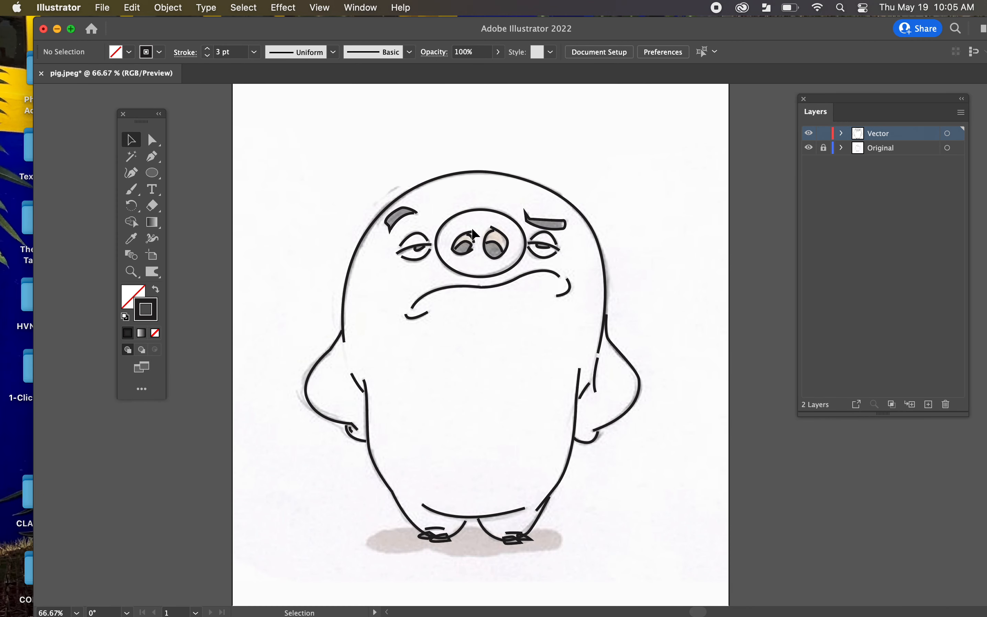
{"action": "scroll", "coordinate": [497, 322], "scroll_direction": "right", "scroll_amount": 2}
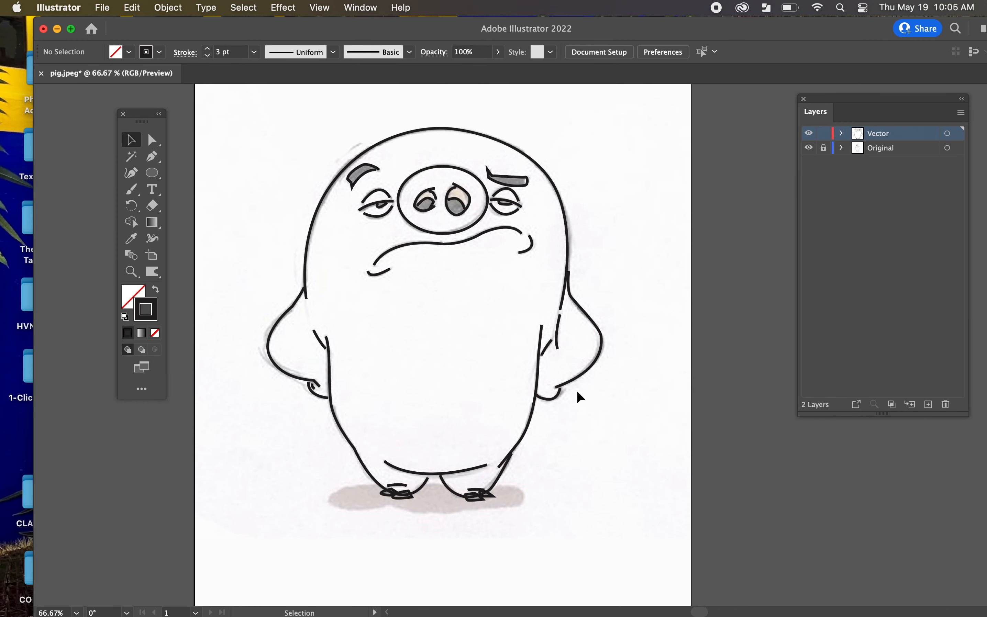